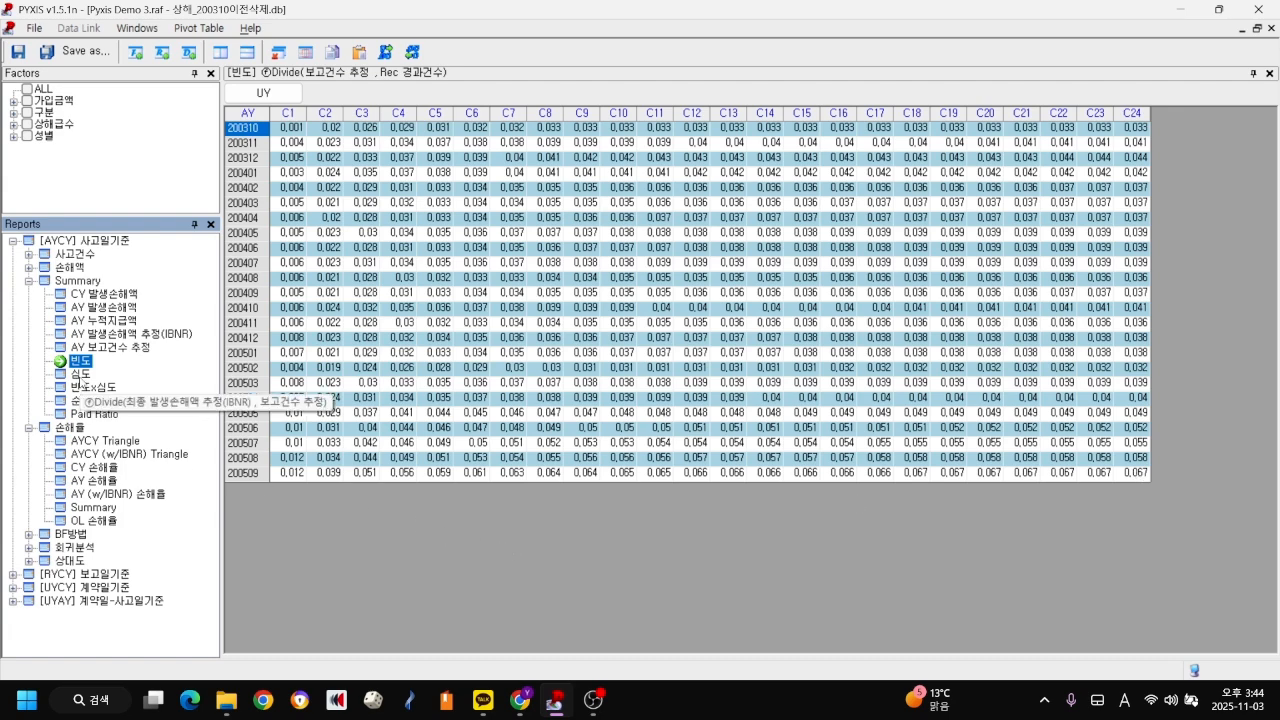
# - Display the 심도 report from the AYCY Summary group with whole-number values and view its last columns up to C24
pyautogui.click(80, 375)
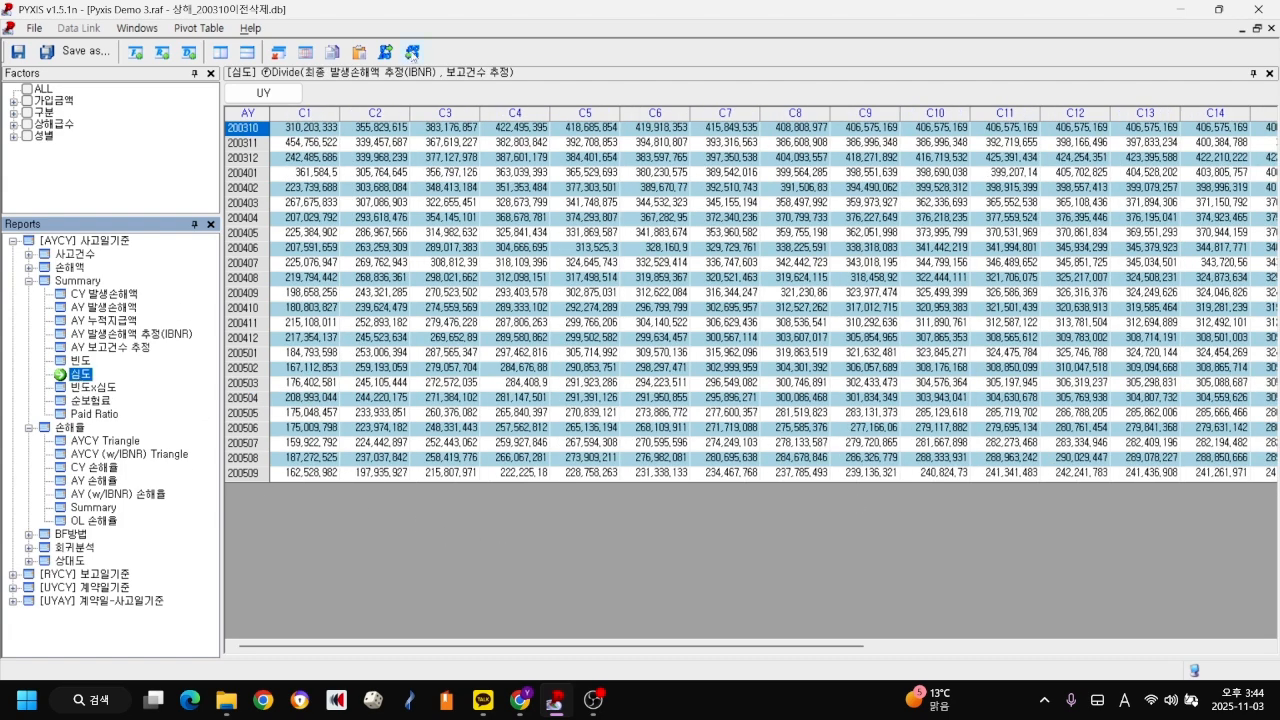
pyautogui.click(412, 52)
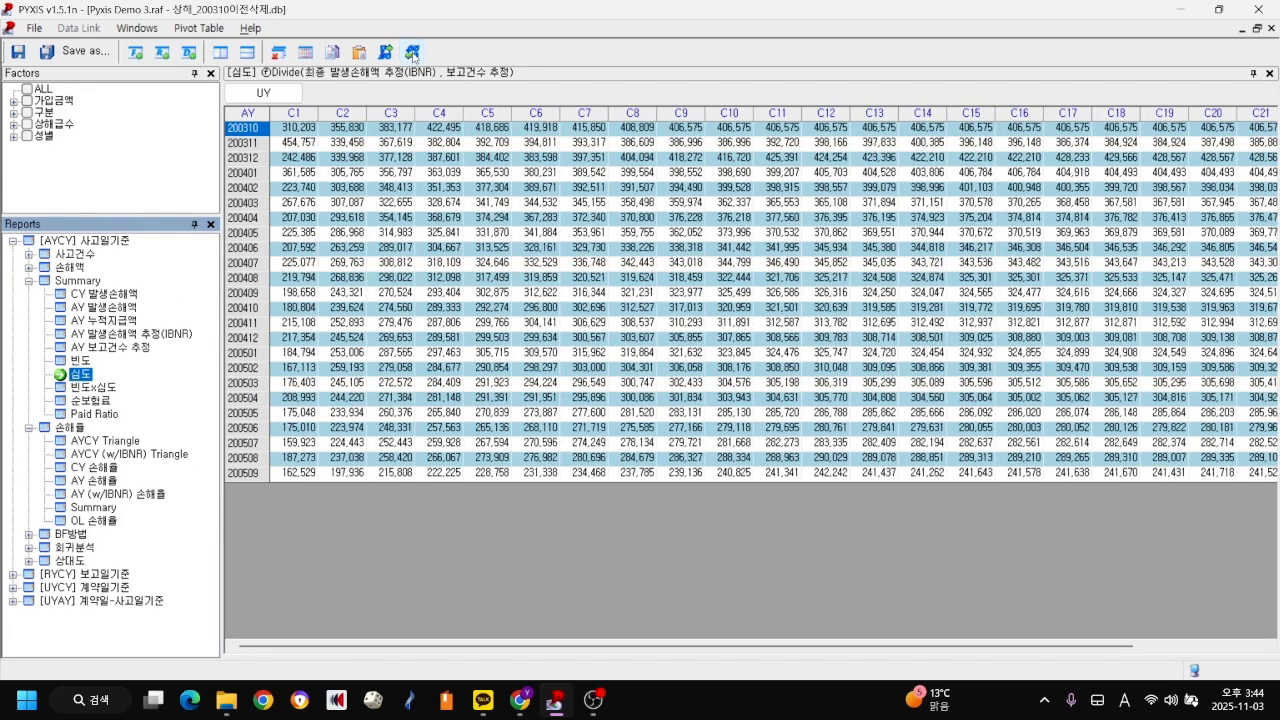
pyautogui.moveTo(903, 654); pyautogui.dragTo(1031, 652)
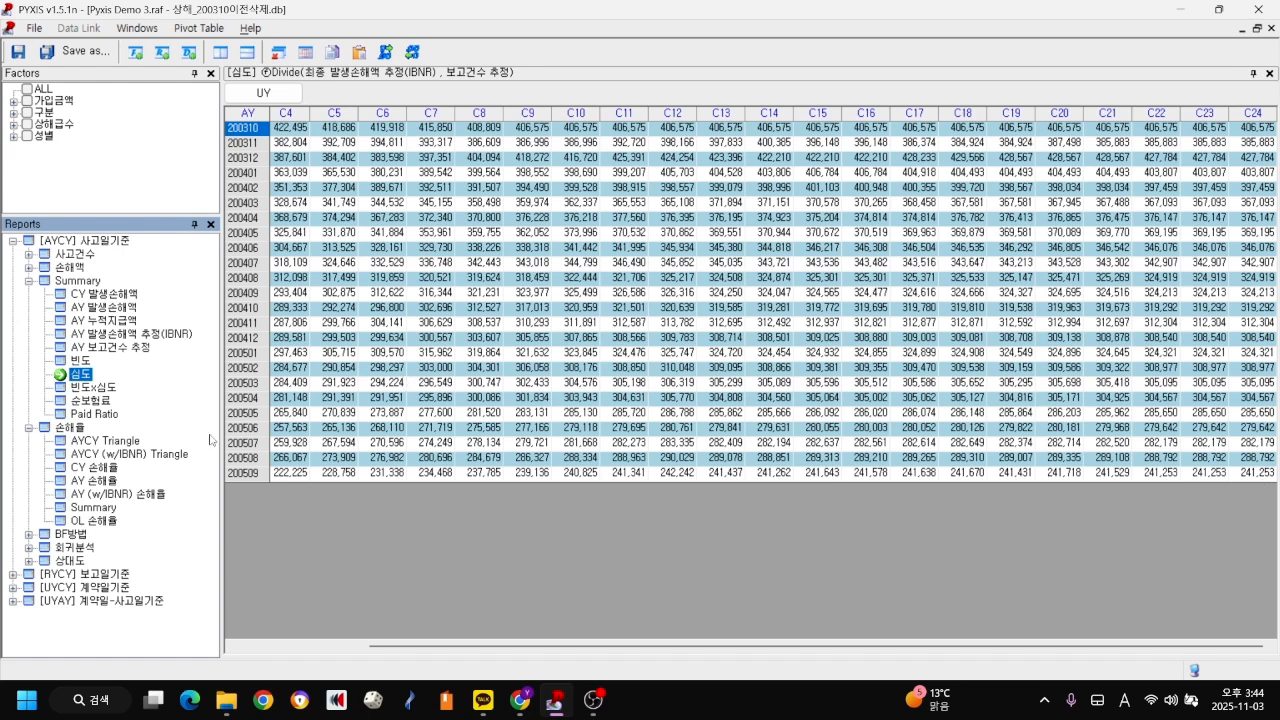
# - Display the 빈도x심도 report, add the 순보험료 report to the view, and arrange the two side by side
pyautogui.click(96, 389)
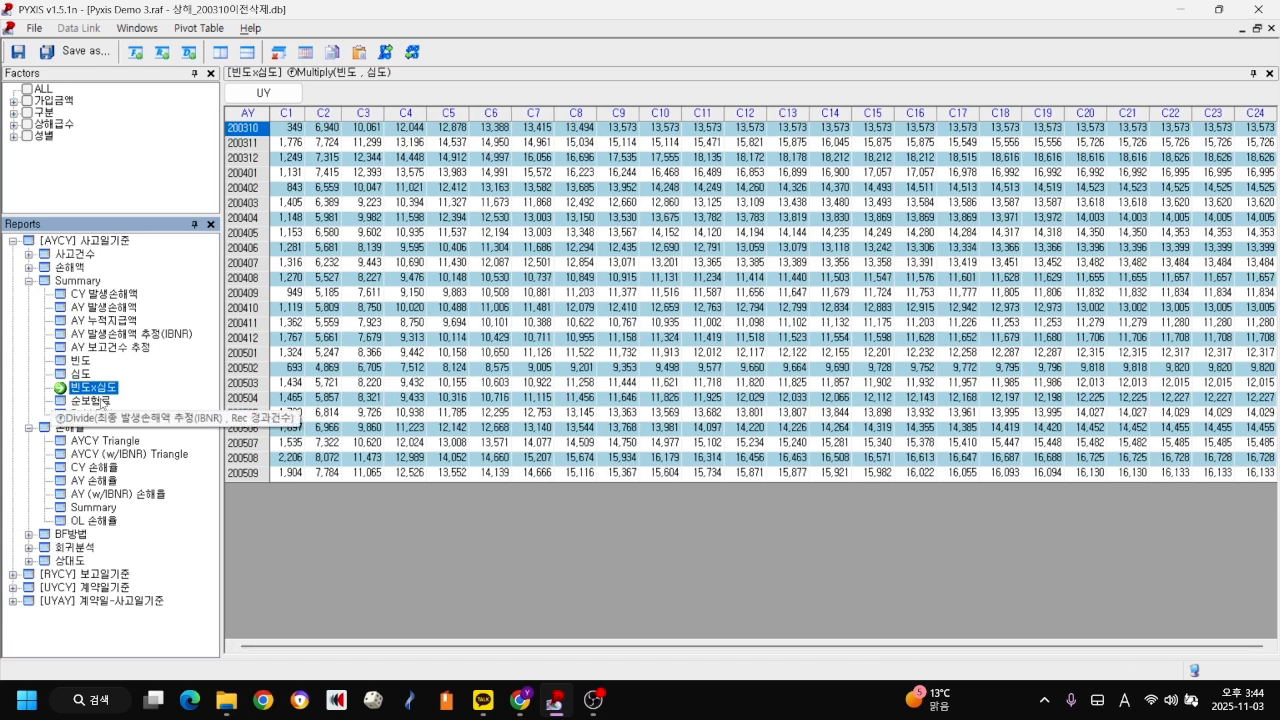
pyautogui.rightClick(110, 401)
pyautogui.click(180, 410)
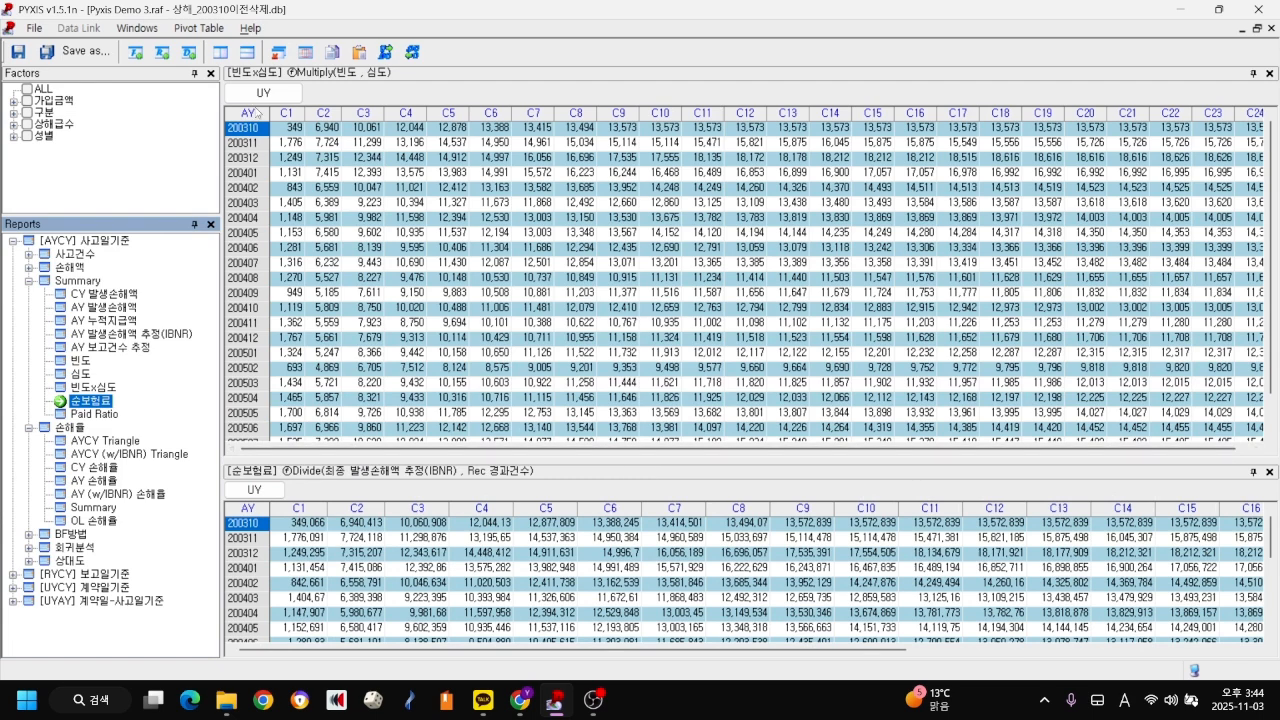
pyautogui.click(222, 52)
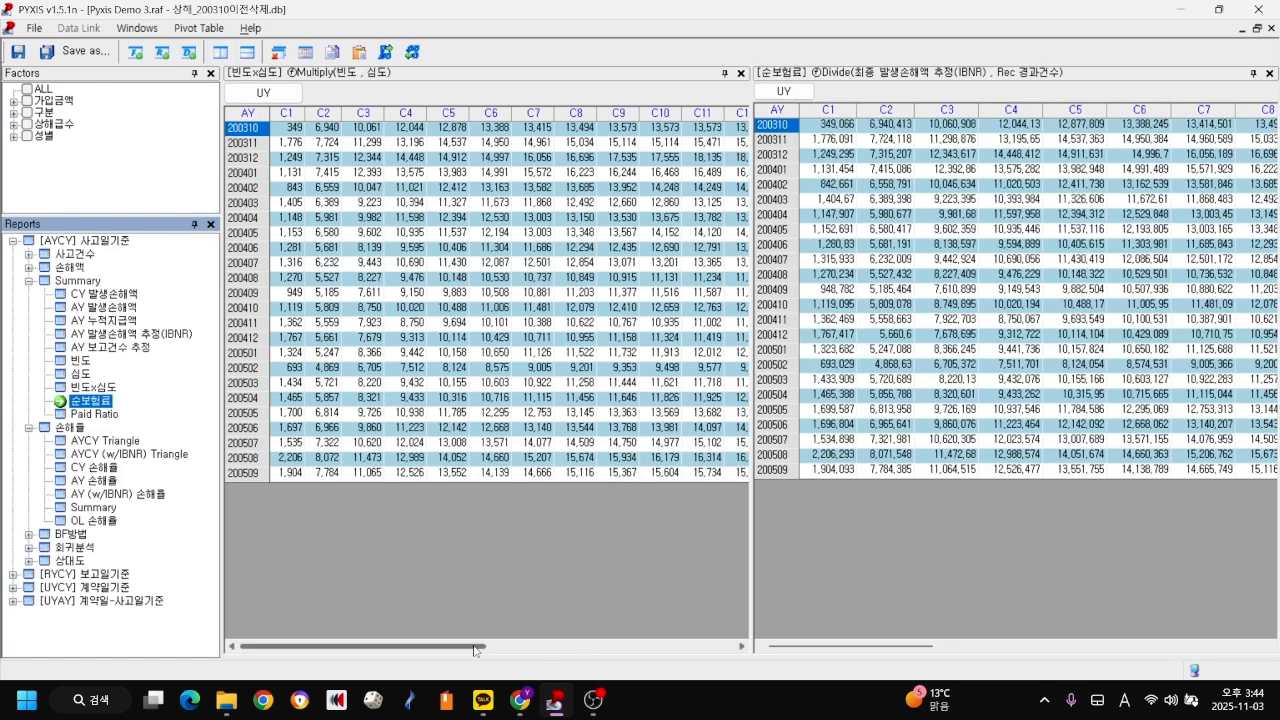
# - Compare both reports' last columns up to C24 with 순보험료 shown in whole numbers, and close the 순보험료 report
pyautogui.moveTo(475, 650)
pyautogui.mouseDown()
pyautogui.moveTo(579, 650)
pyautogui.moveTo(475, 650)
pyautogui.mouseUp()
pyautogui.moveTo(880, 648); pyautogui.dragTo(1230, 639)
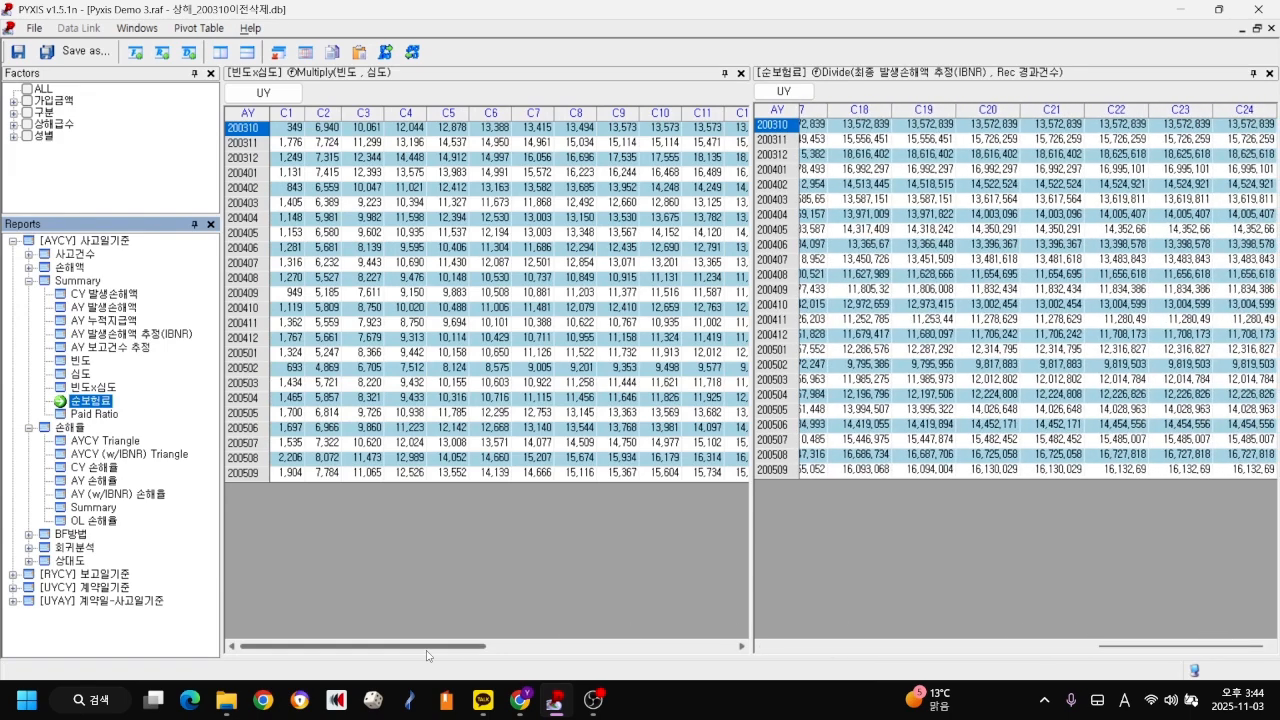
pyautogui.moveTo(432, 647); pyautogui.dragTo(729, 628)
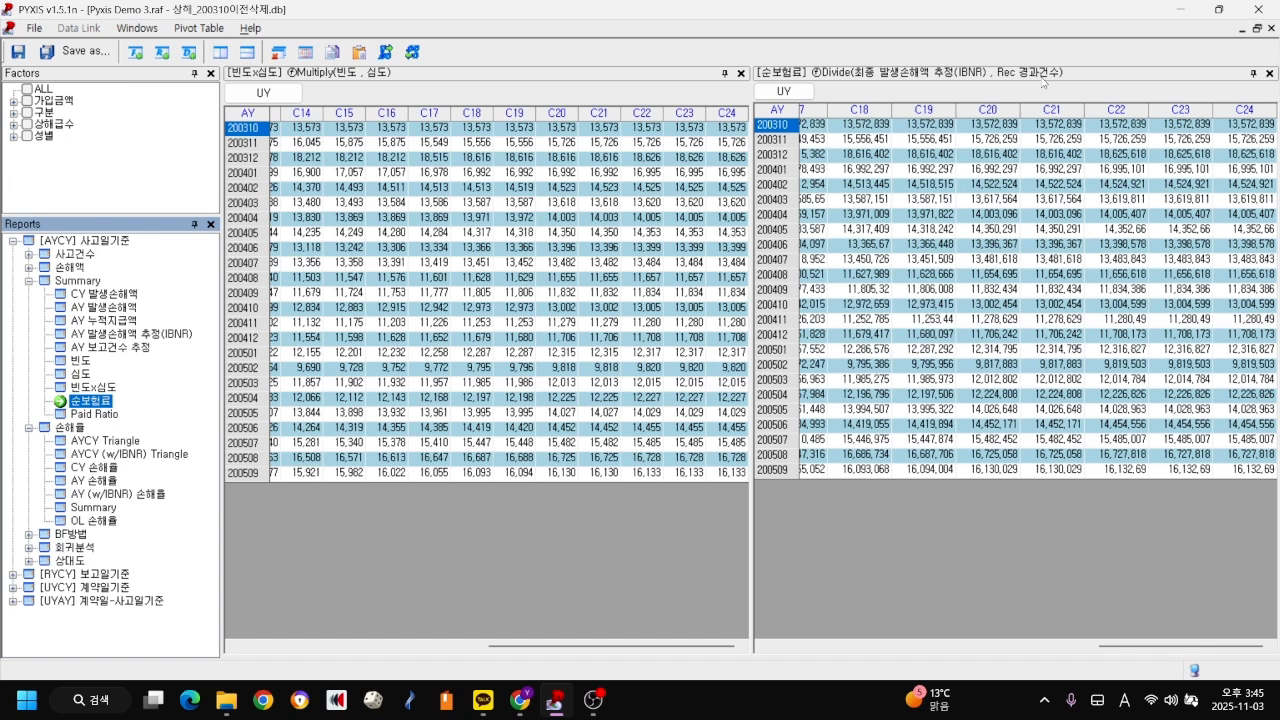
pyautogui.click(1200, 369)
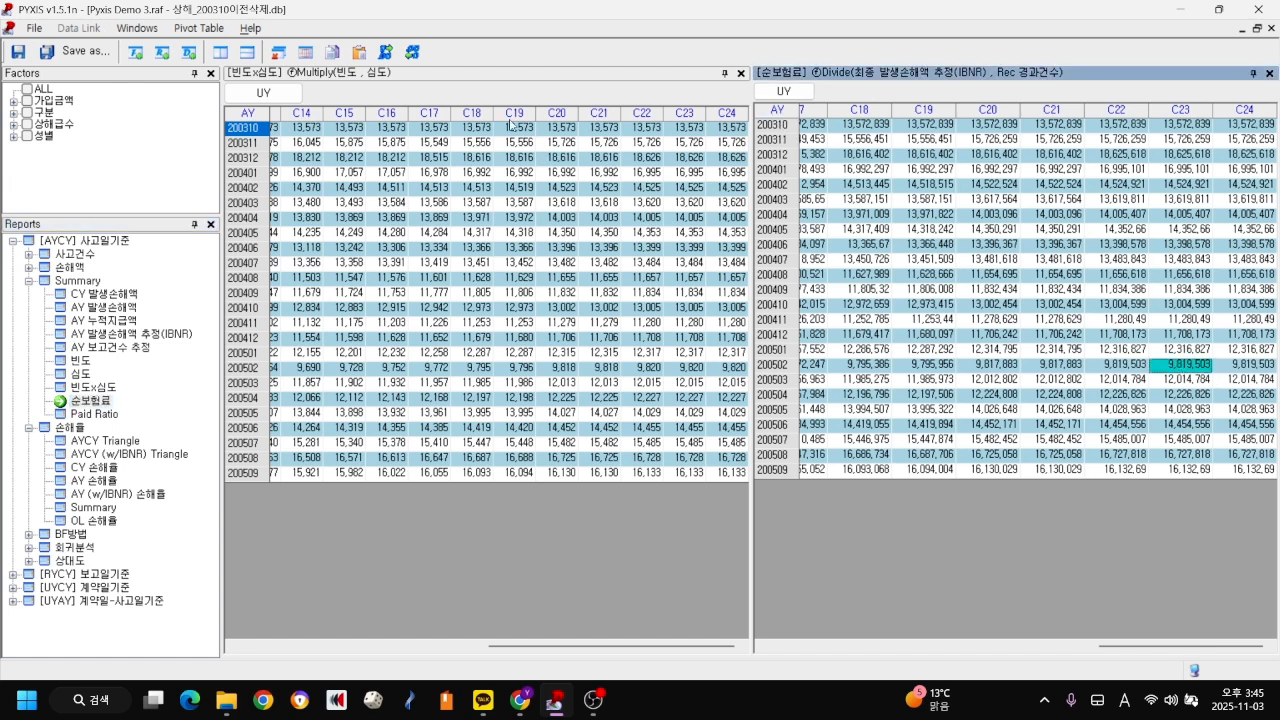
pyautogui.click(413, 58)
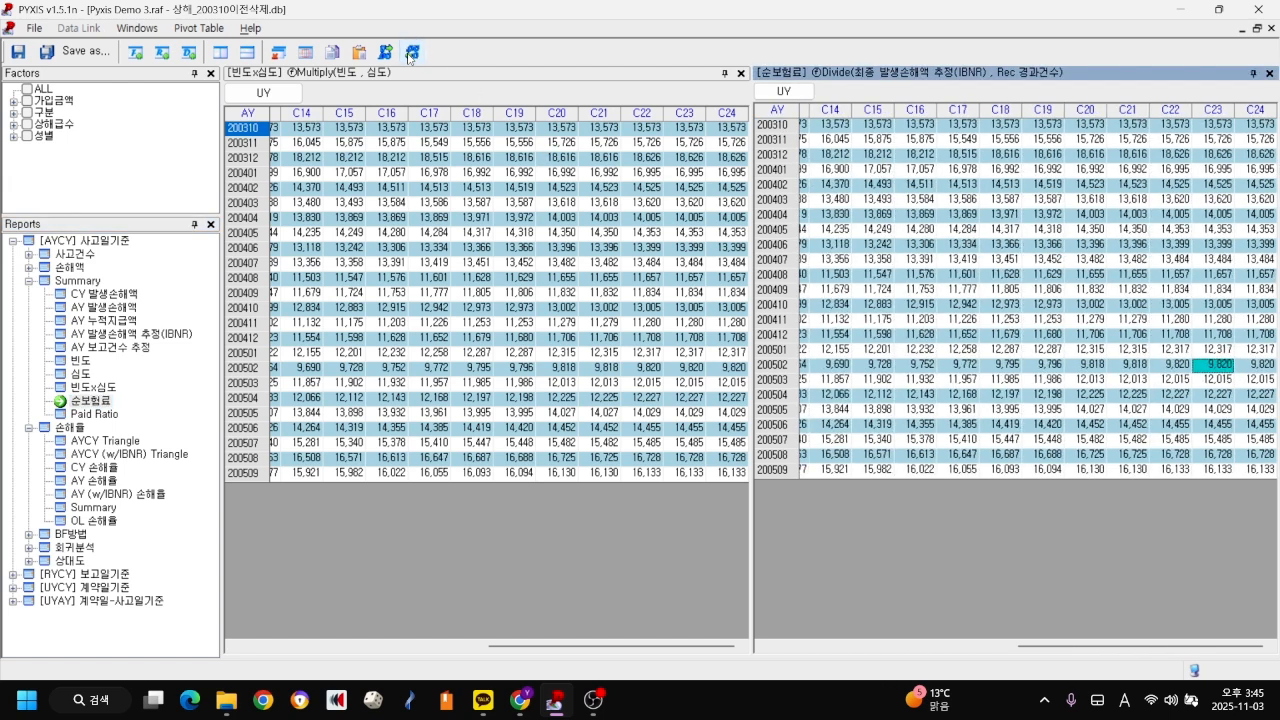
pyautogui.click(1268, 76)
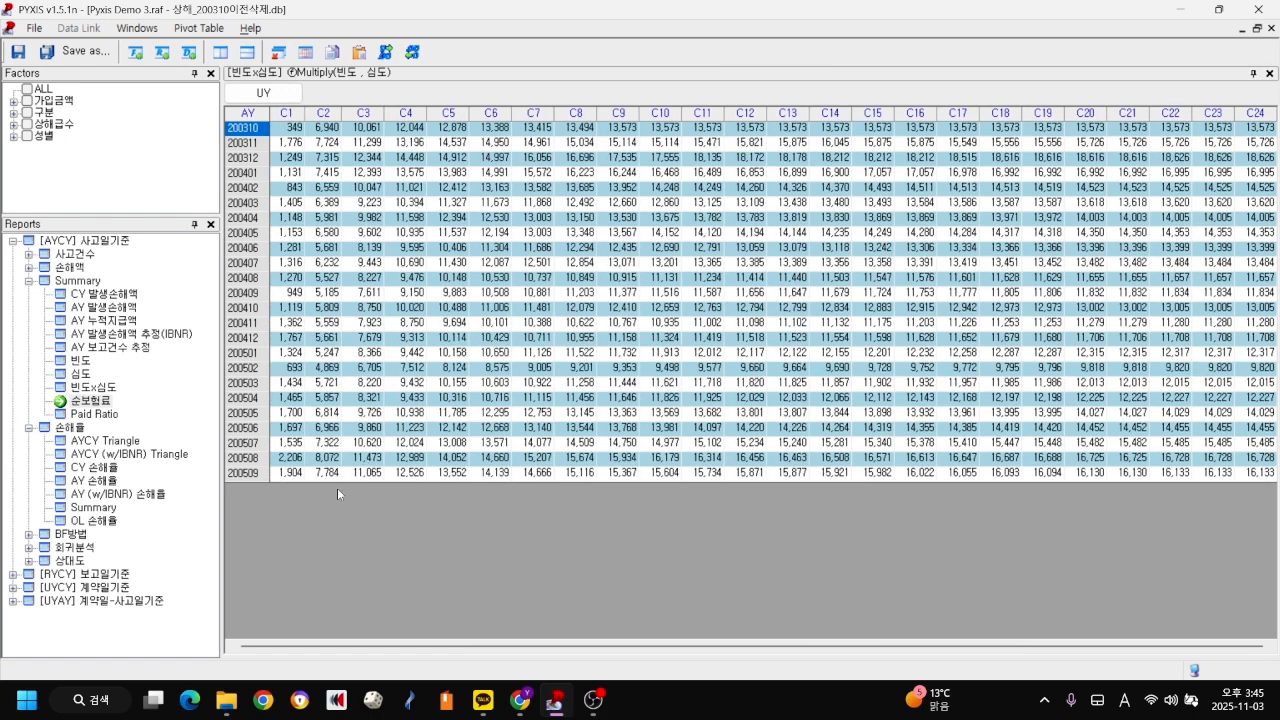
# - Display the AYCY Triangle loss ratio report with four decimals, followed by the AYCY (w/IBNR) Triangle report through column C24
pyautogui.click(108, 442)
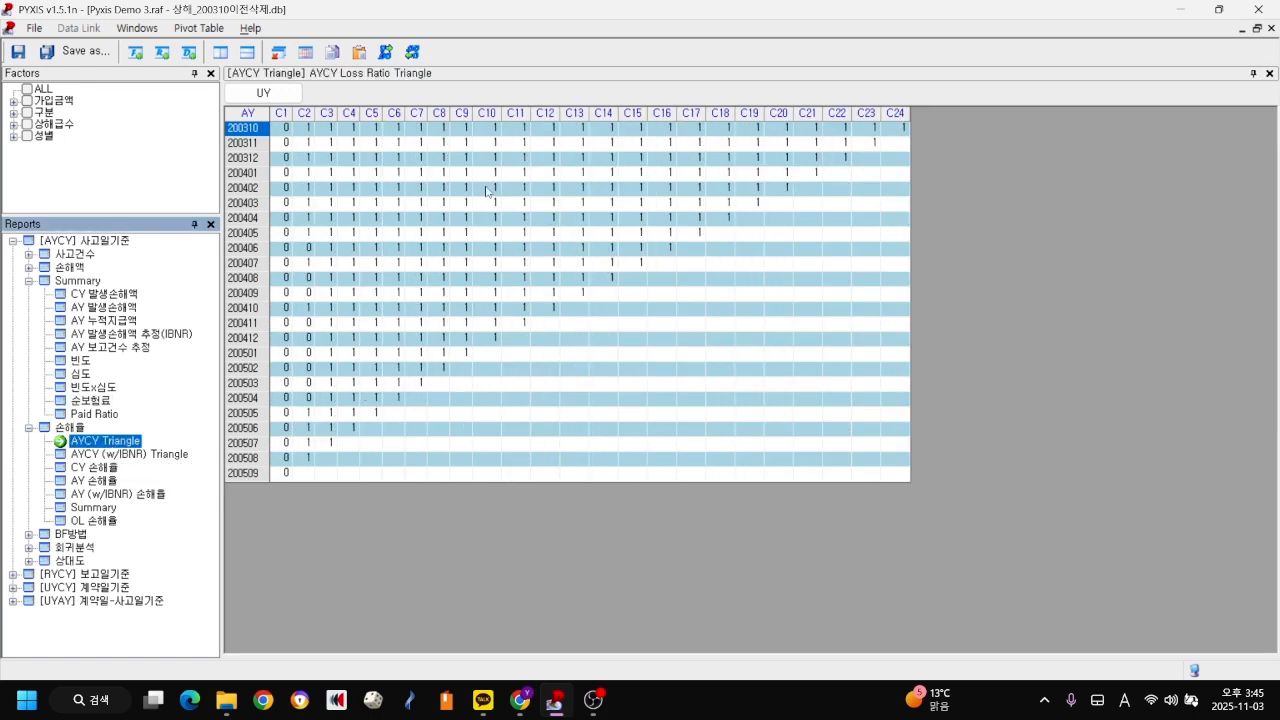
pyautogui.click(385, 52)
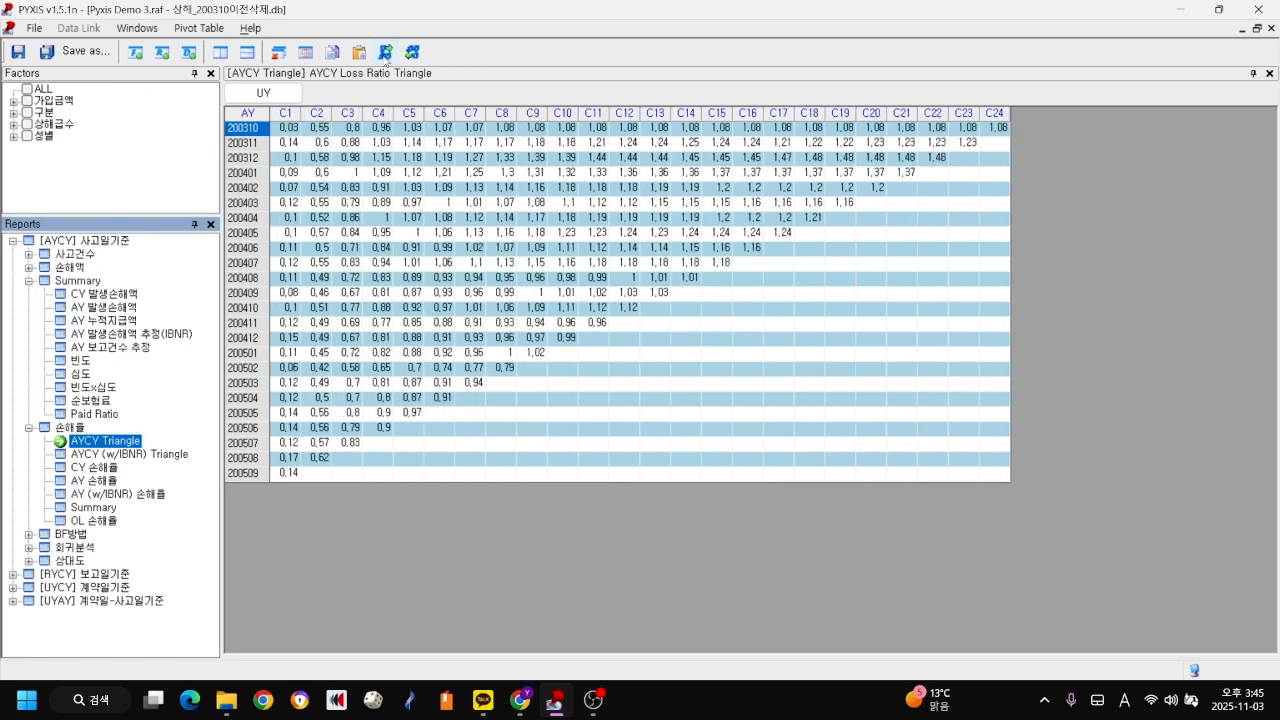
pyautogui.click(385, 52)
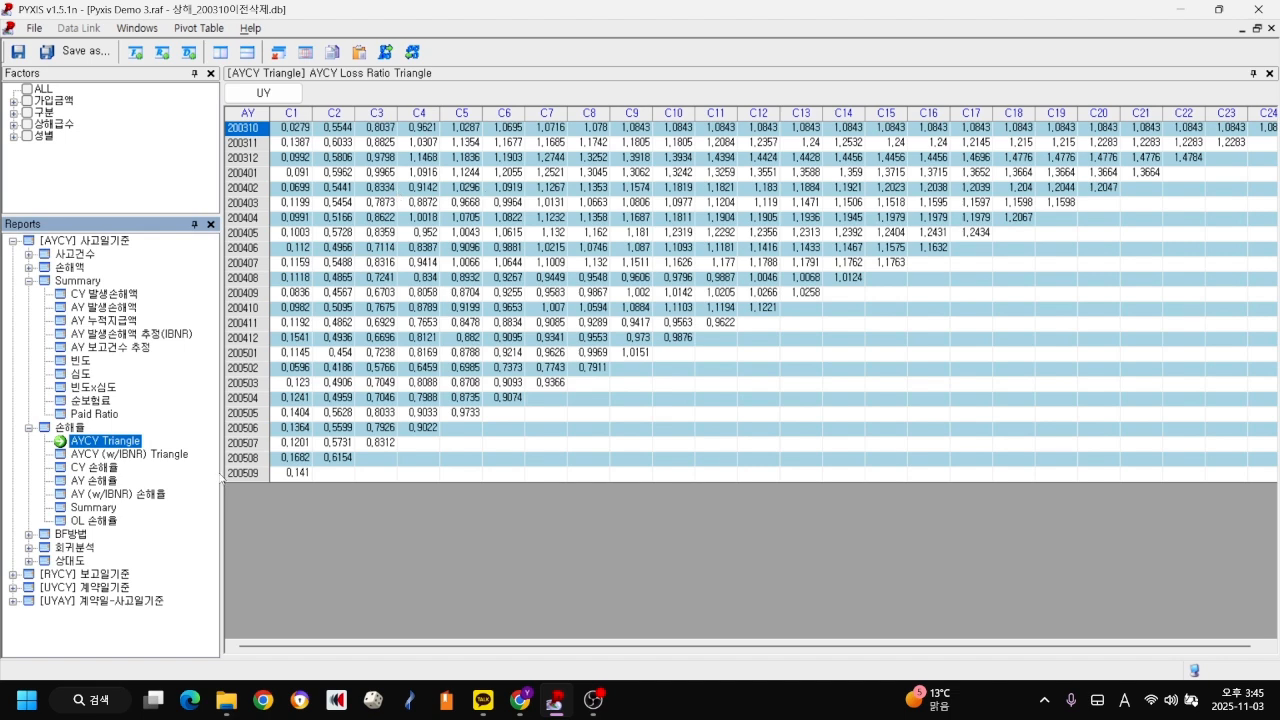
pyautogui.click(130, 455)
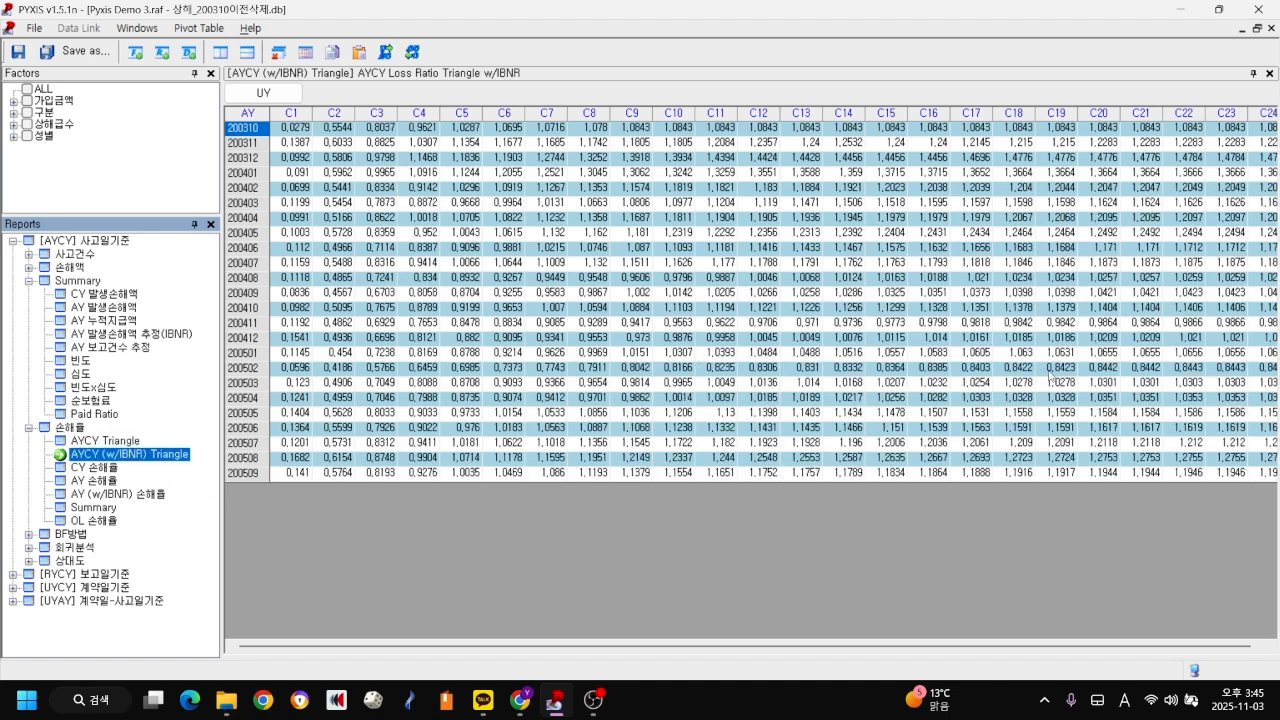
pyautogui.moveTo(888, 641); pyautogui.dragTo(970, 646)
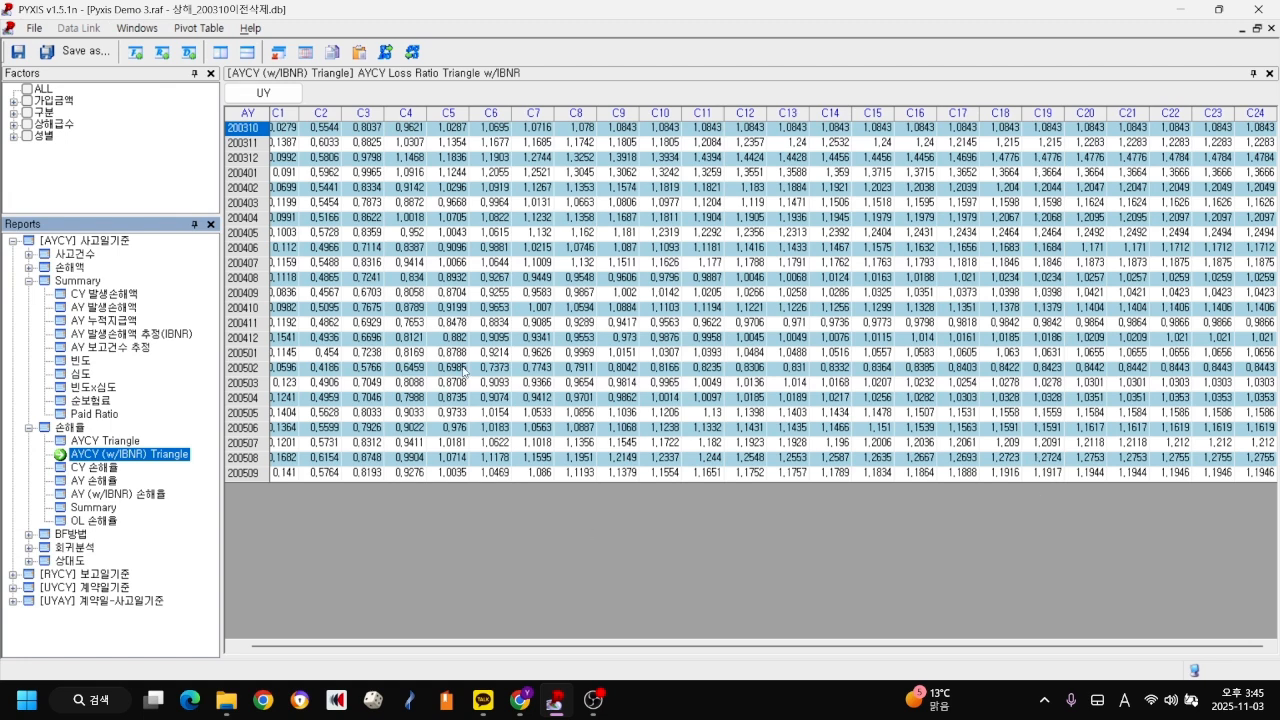
# - Filter the AYCY (w/IBNR) Triangle to UY 200406, 200407 and 200408, and highlight the C24 ratios for AY 200406 to 200509
pyautogui.click(259, 99)
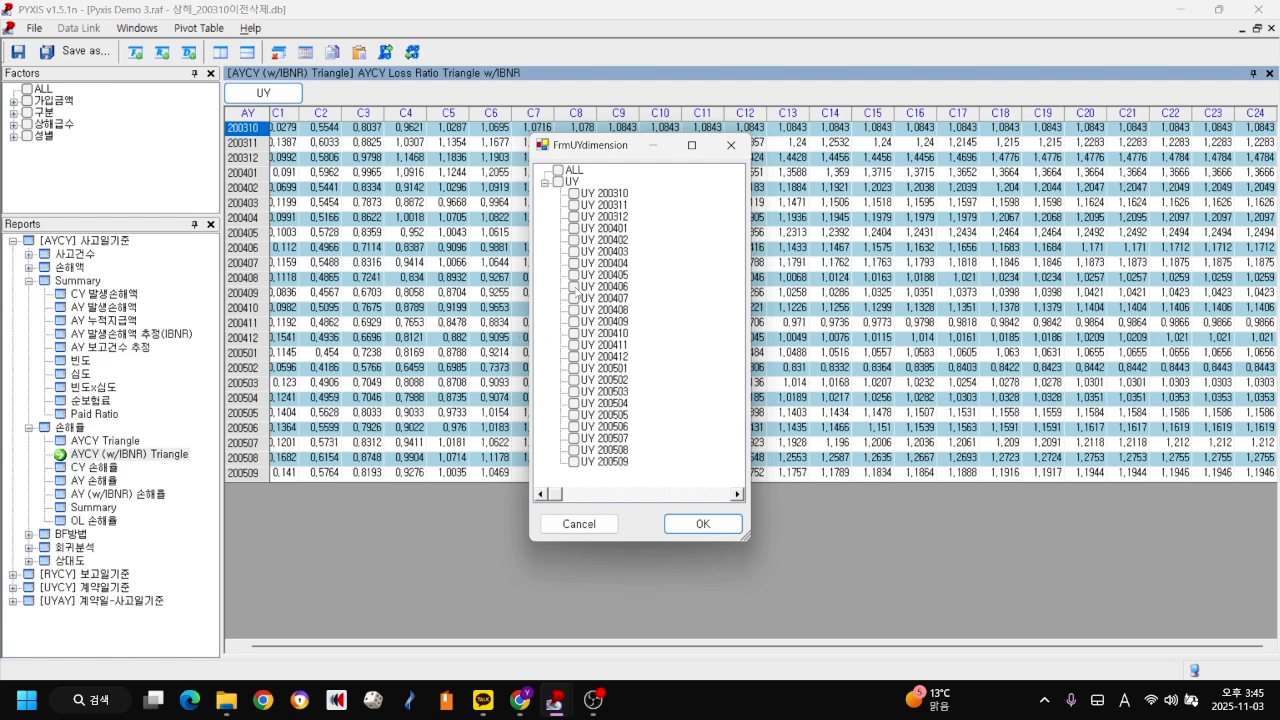
pyautogui.click(574, 287)
pyautogui.click(574, 298)
pyautogui.click(574, 310)
pyautogui.click(686, 527)
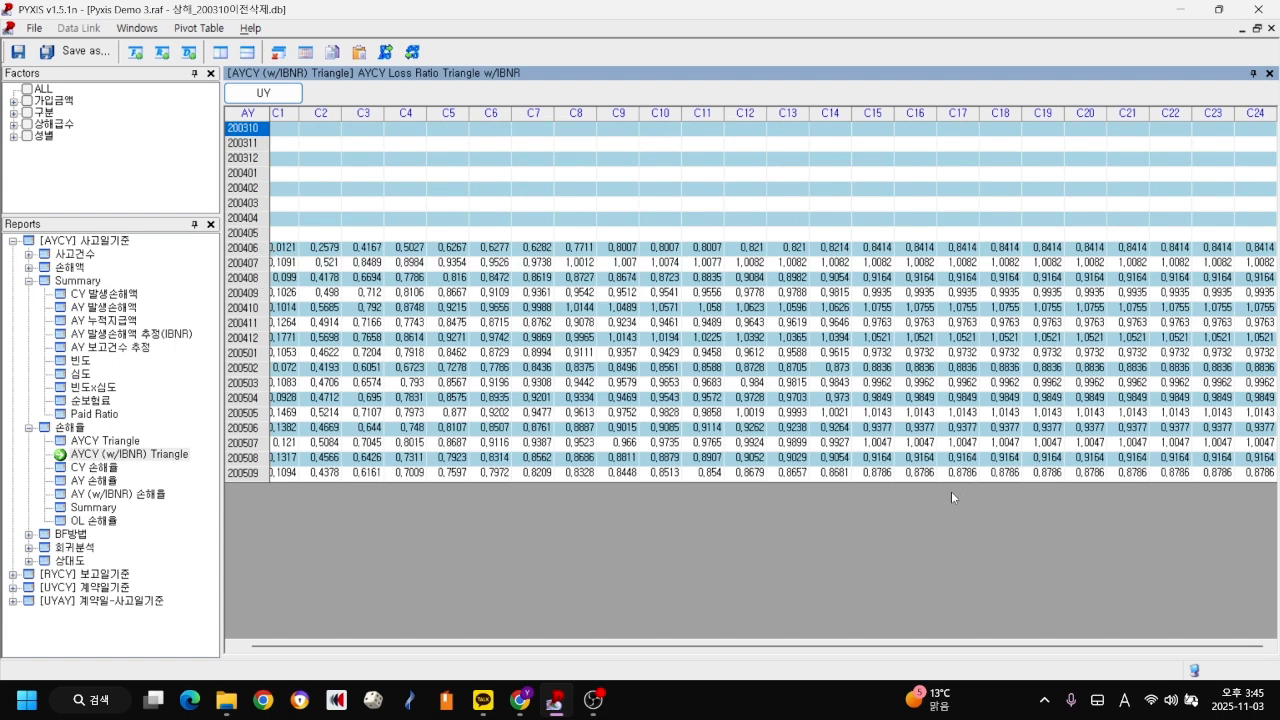
pyautogui.moveTo(974, 647); pyautogui.dragTo(1055, 660)
pyautogui.moveTo(1266, 248); pyautogui.dragTo(1277, 478)
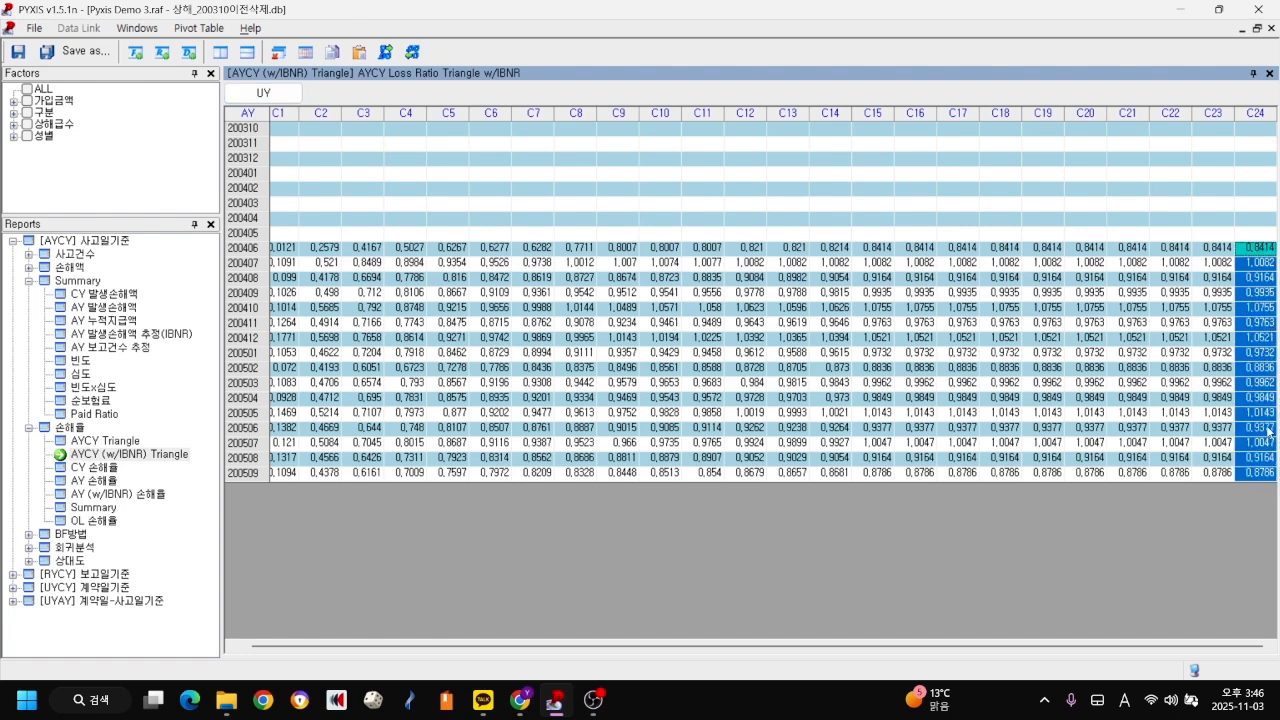
# - Replace the triangle's underwriting-year filter with UY 200310 through UY 200405
pyautogui.click(276, 97)
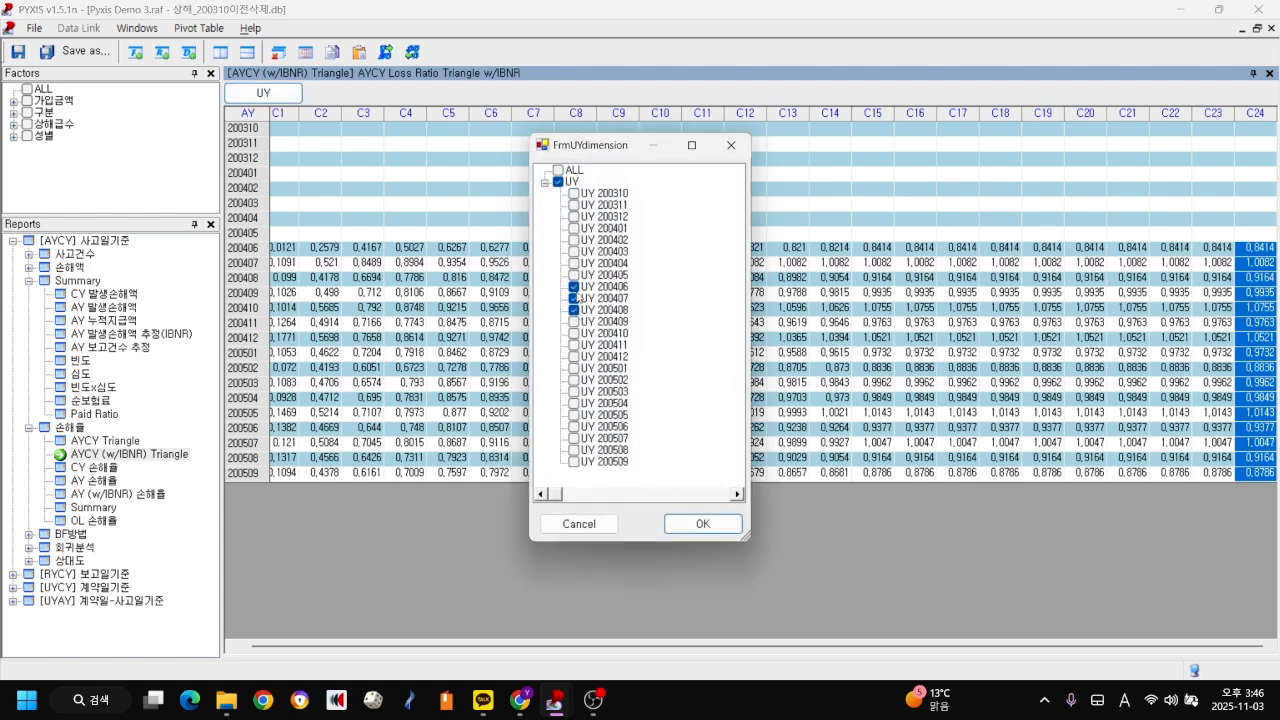
pyautogui.click(558, 182)
pyautogui.click(584, 195)
pyautogui.click(574, 205)
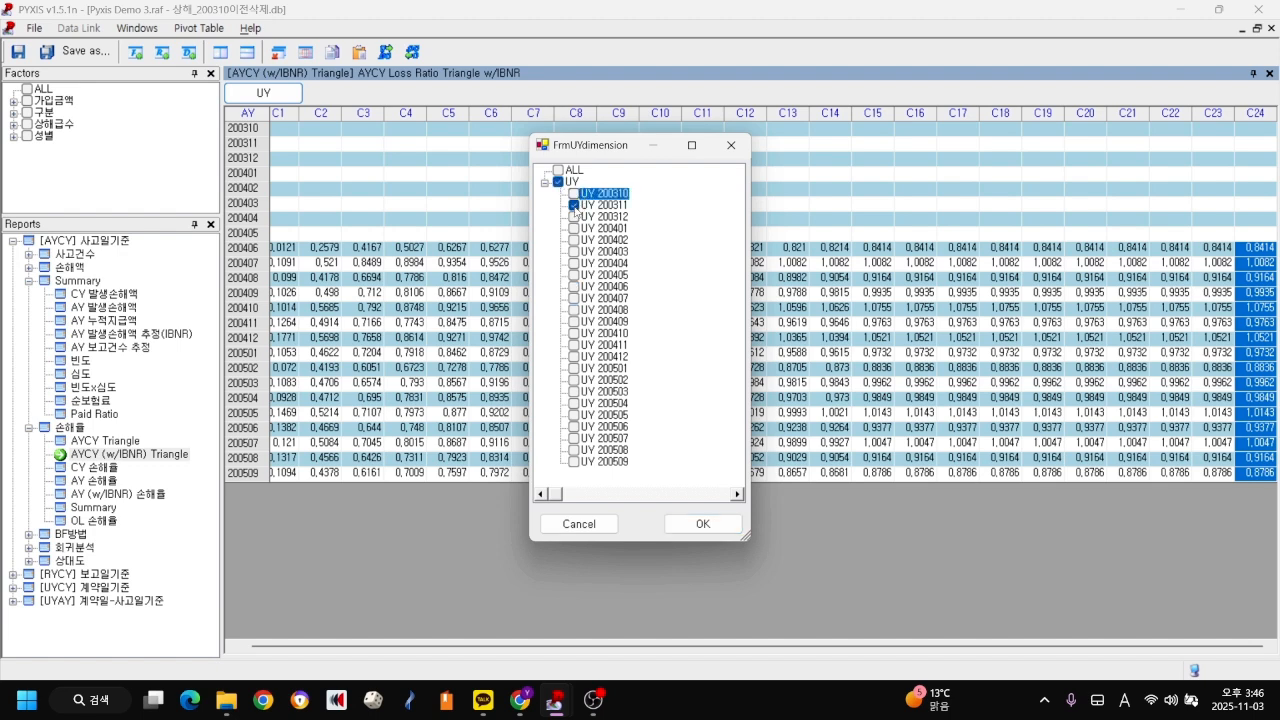
pyautogui.click(574, 193)
pyautogui.click(574, 217)
pyautogui.click(574, 228)
pyautogui.click(574, 240)
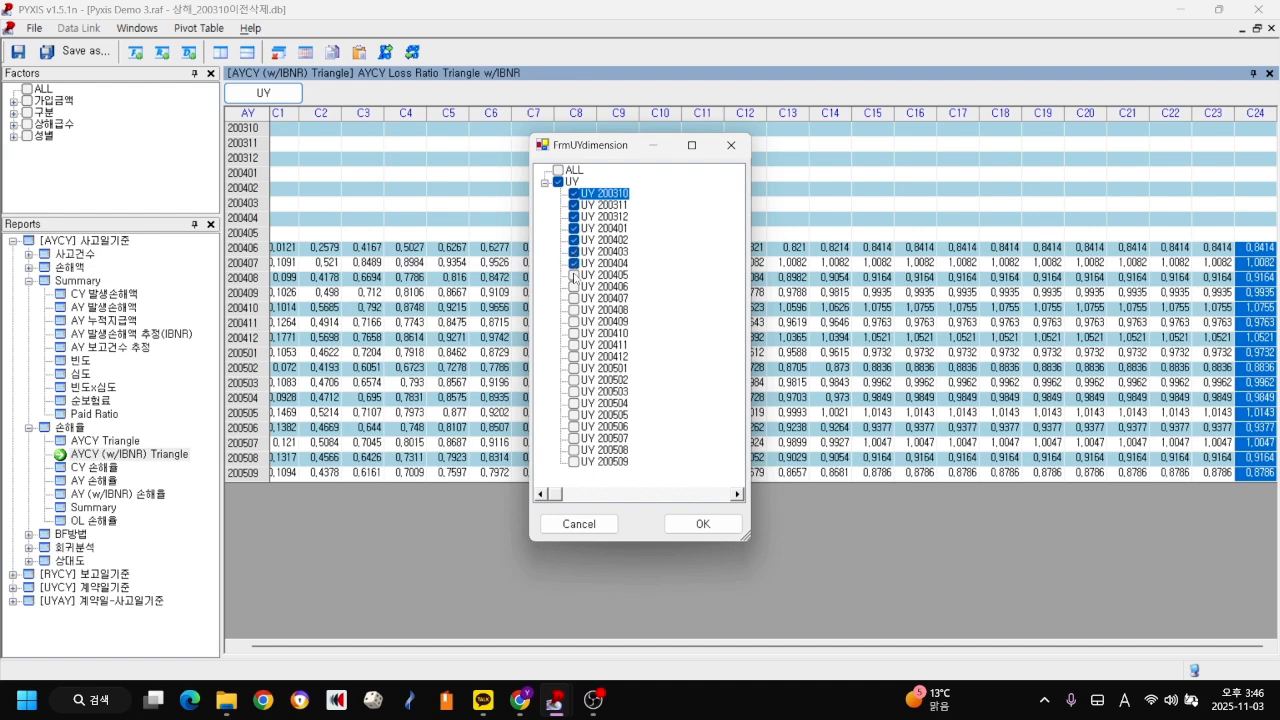
pyautogui.click(700, 525)
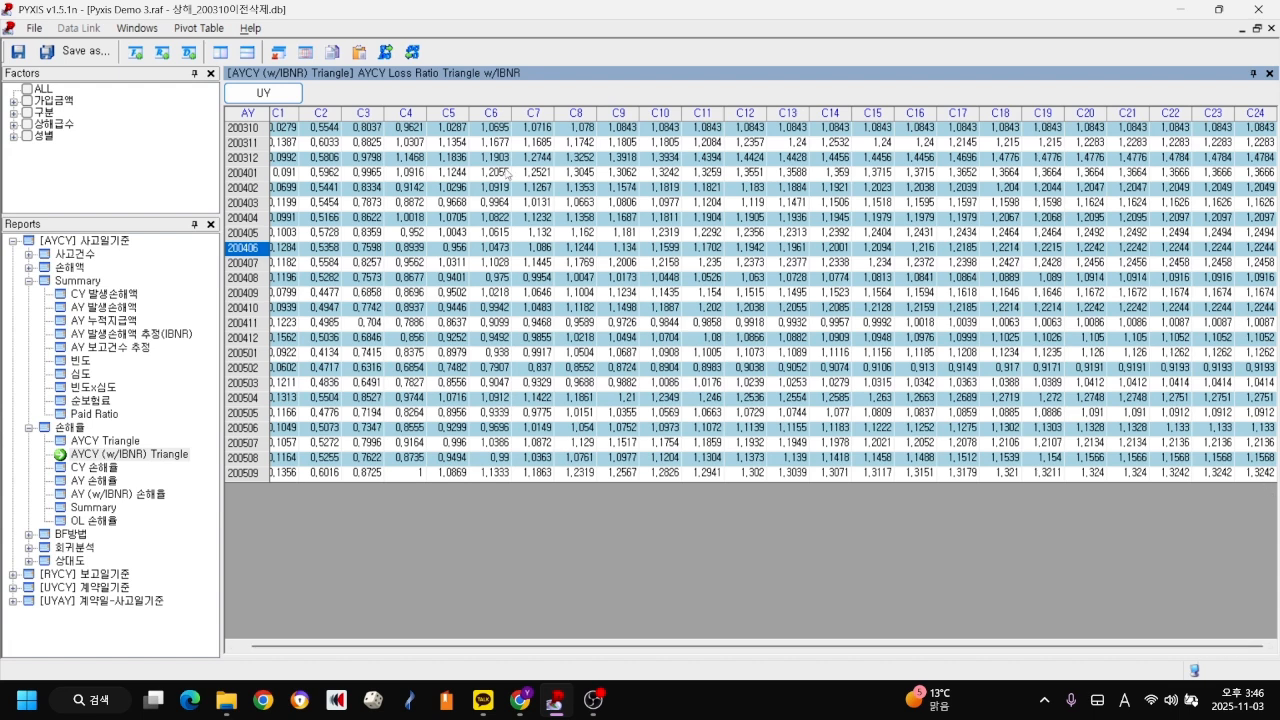
# - Clear the current UY selection and filter the triangle to UY 200410, 200411 and 200412 only
pyautogui.click(266, 96)
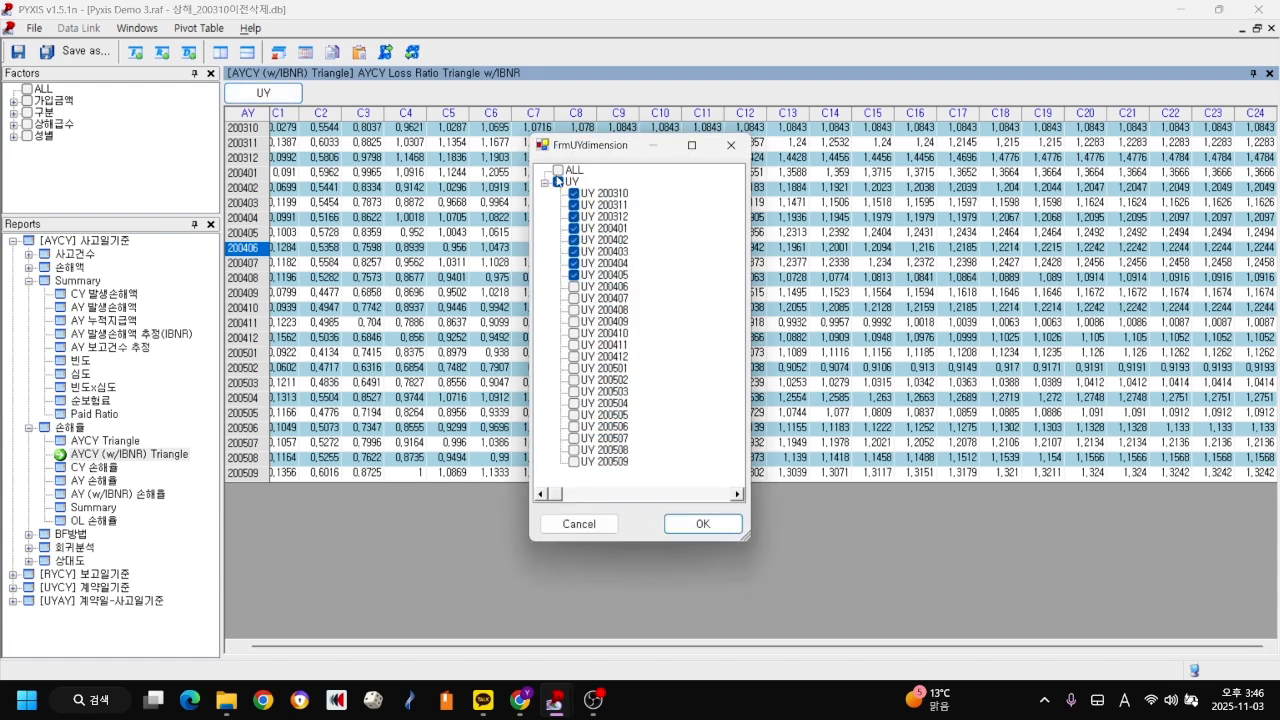
pyautogui.click(558, 182)
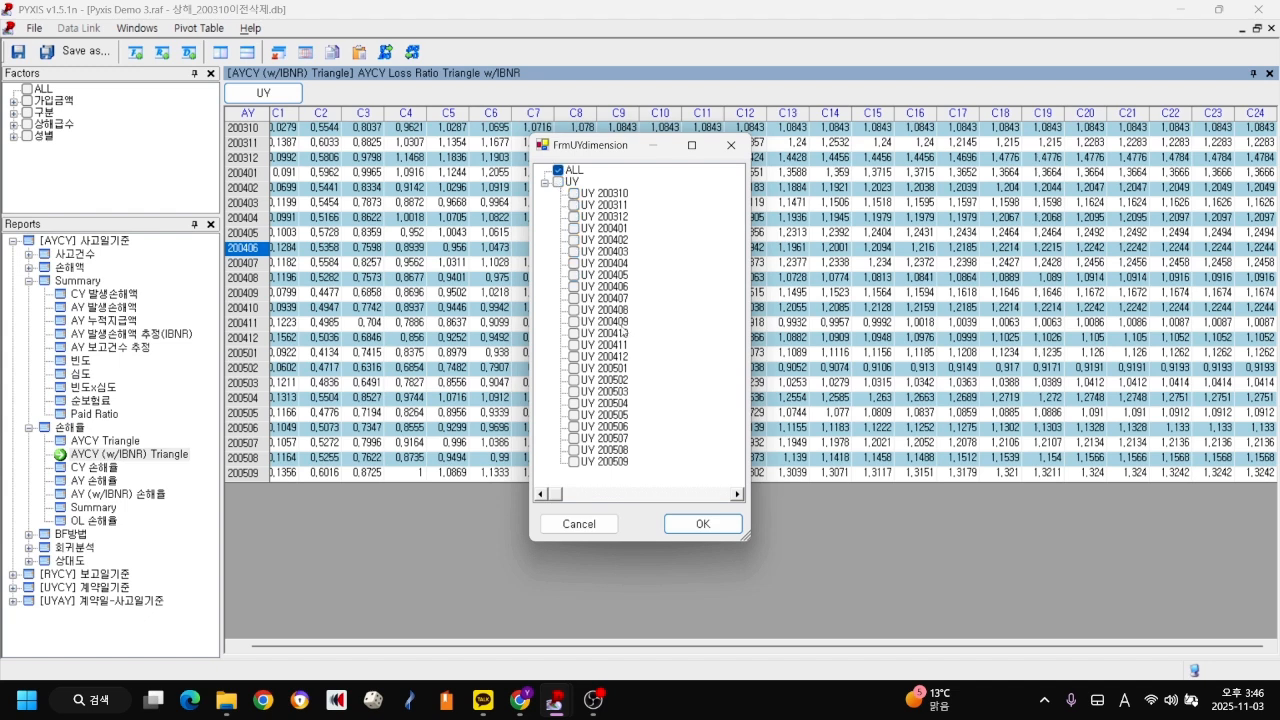
pyautogui.click(574, 333)
pyautogui.click(575, 345)
pyautogui.click(687, 524)
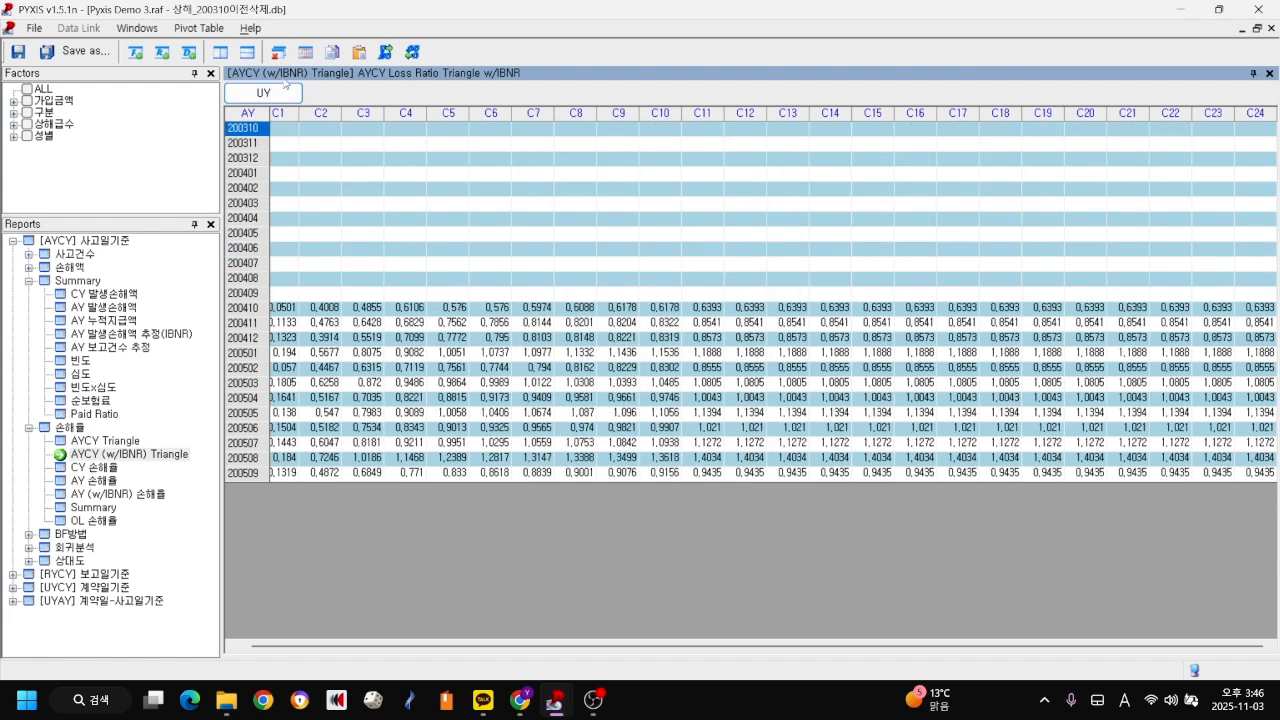
# - Extend the triangle's underwriting-year filter by adding UY 200501 through UY 200509
pyautogui.click(263, 92)
pyautogui.click(574, 368)
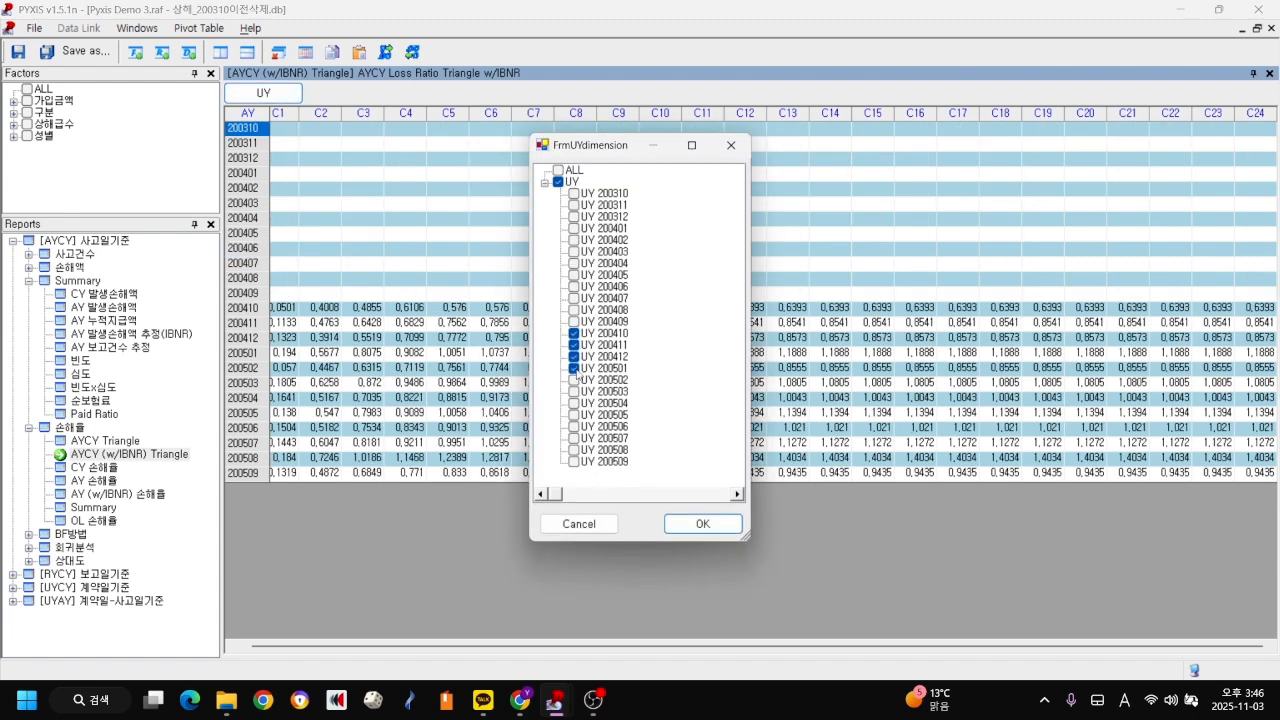
pyautogui.click(574, 380)
pyautogui.click(574, 392)
pyautogui.click(574, 403)
pyautogui.click(574, 415)
pyautogui.click(574, 427)
pyautogui.click(574, 438)
pyautogui.click(574, 450)
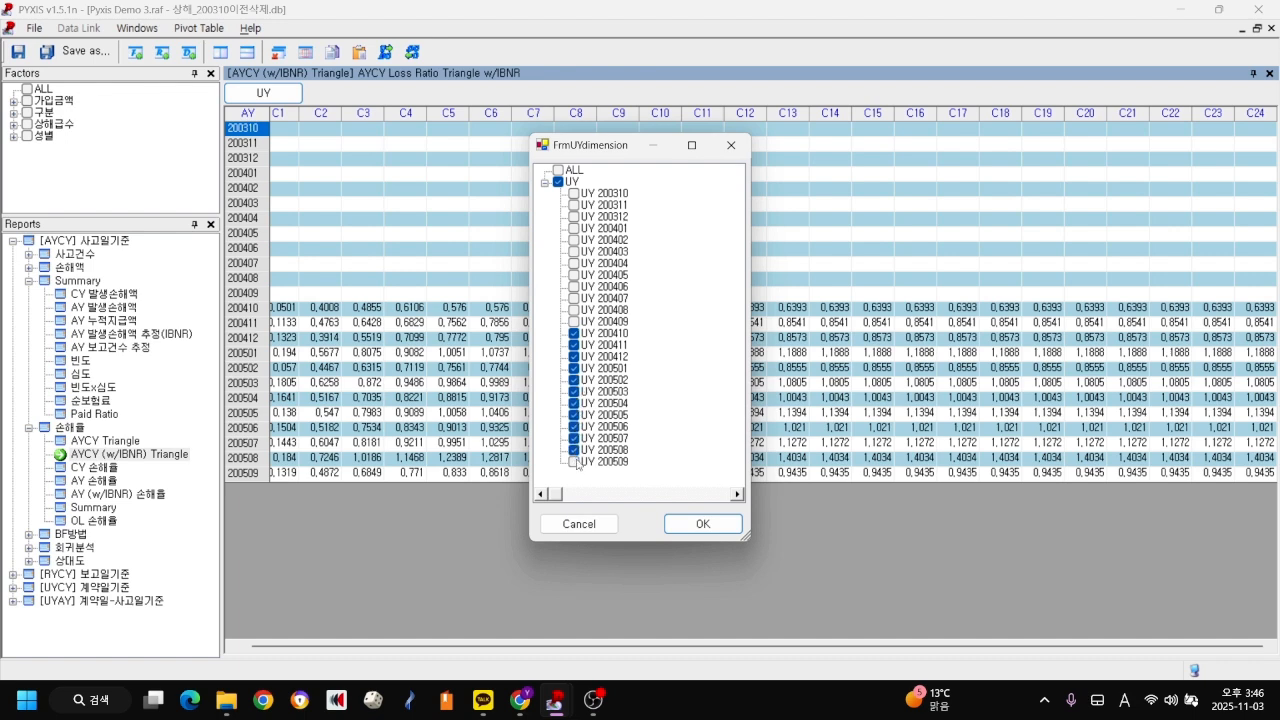
pyautogui.click(574, 462)
pyautogui.click(700, 525)
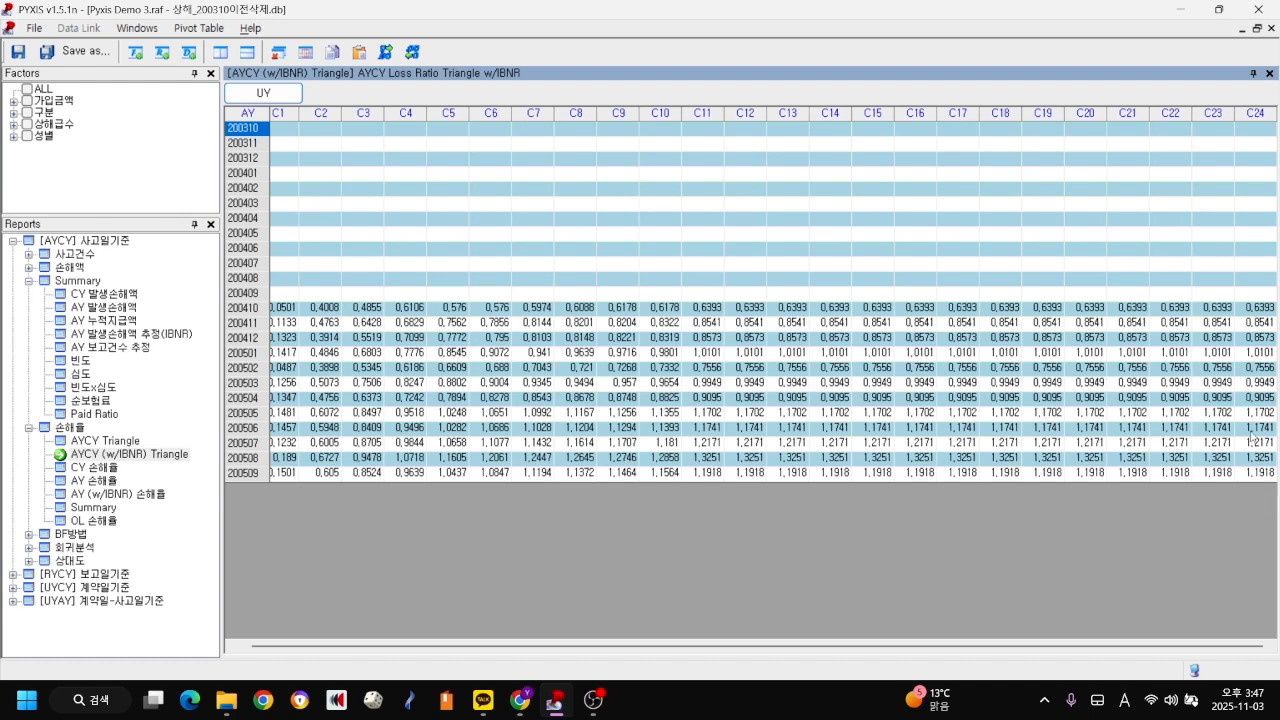
# - Examine the C24 loss ratios row by row from AY 200410, and highlight those for AY 200505 to 200509
pyautogui.click(1261, 312)
pyautogui.click(1262, 324)
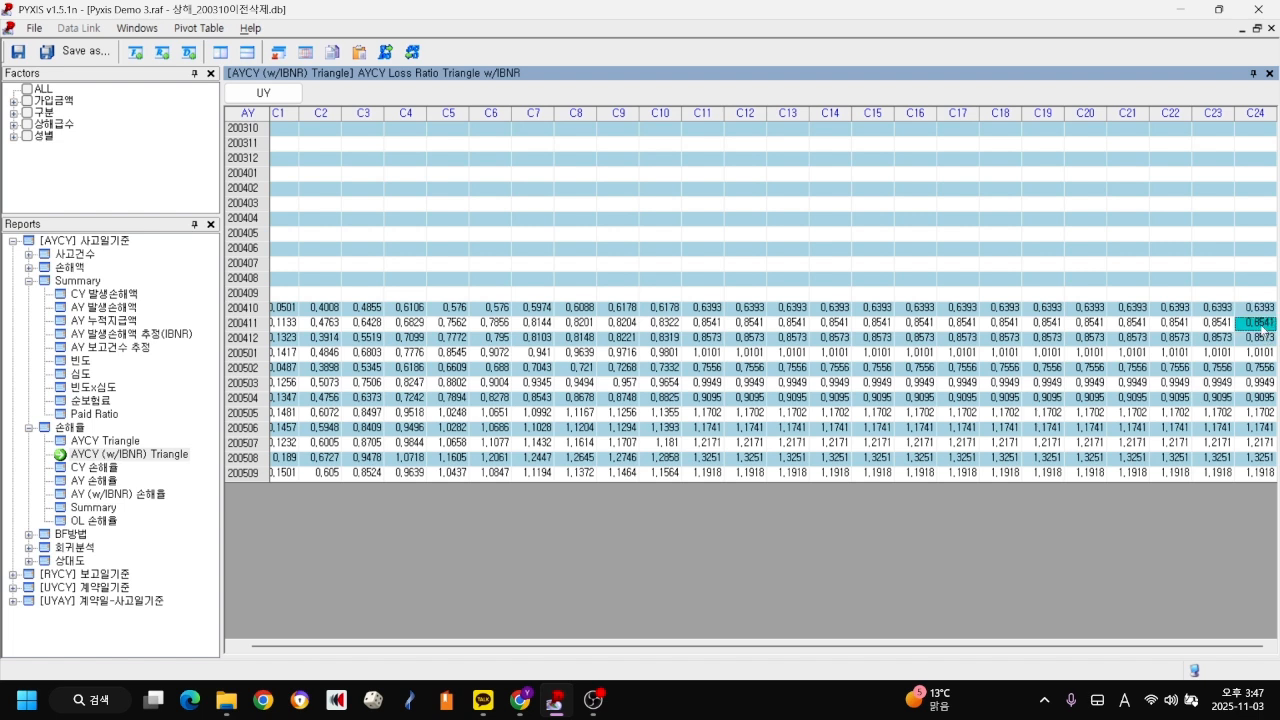
pyautogui.click(1263, 339)
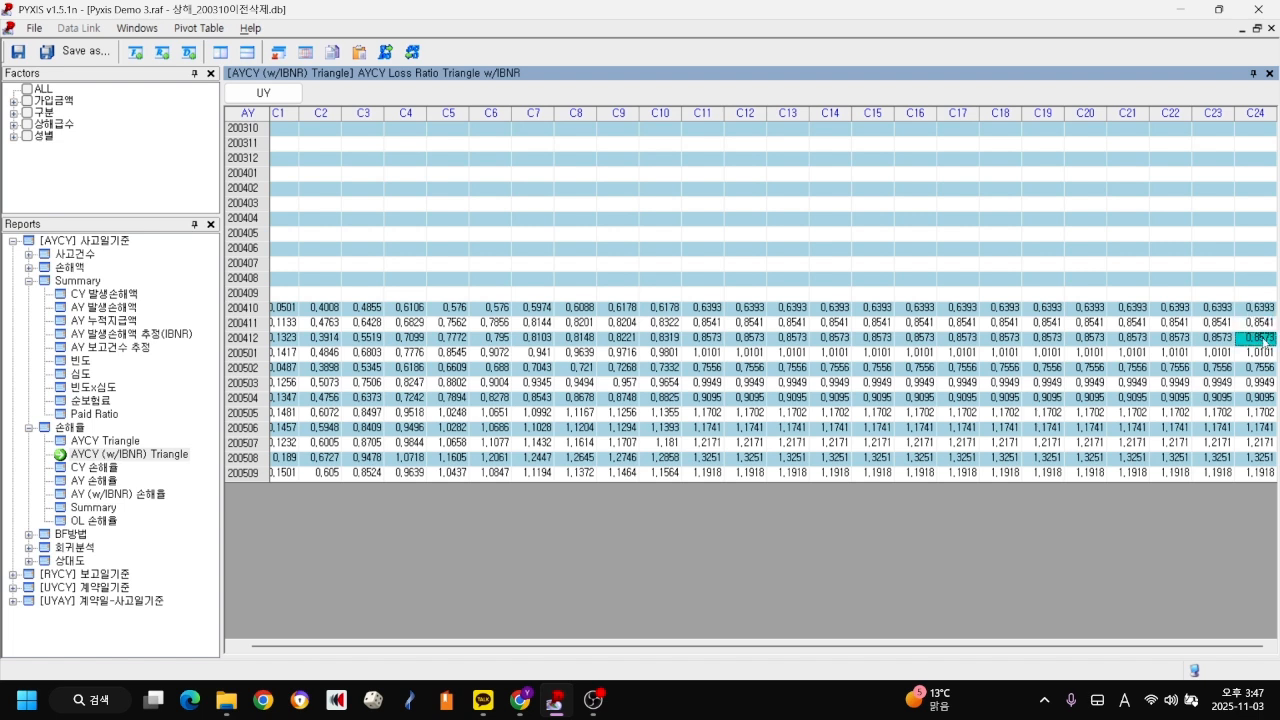
pyautogui.click(1263, 353)
pyautogui.click(1264, 368)
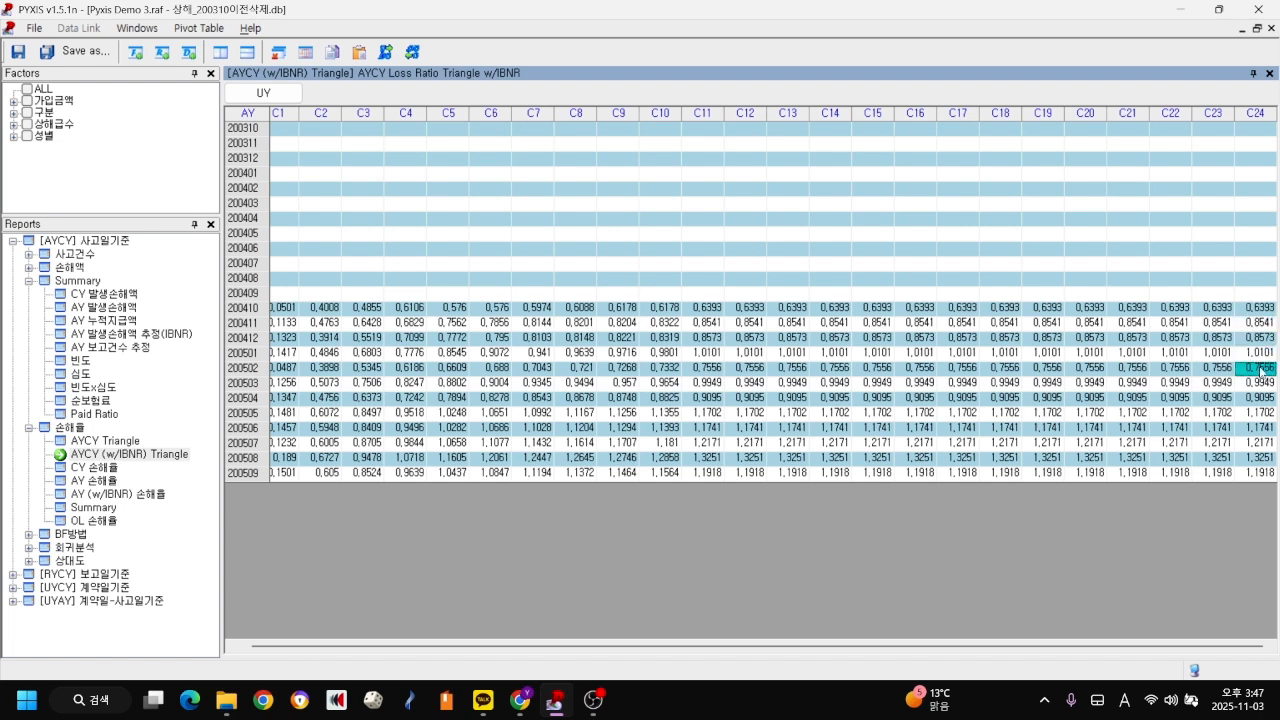
pyautogui.click(1266, 384)
pyautogui.click(1265, 398)
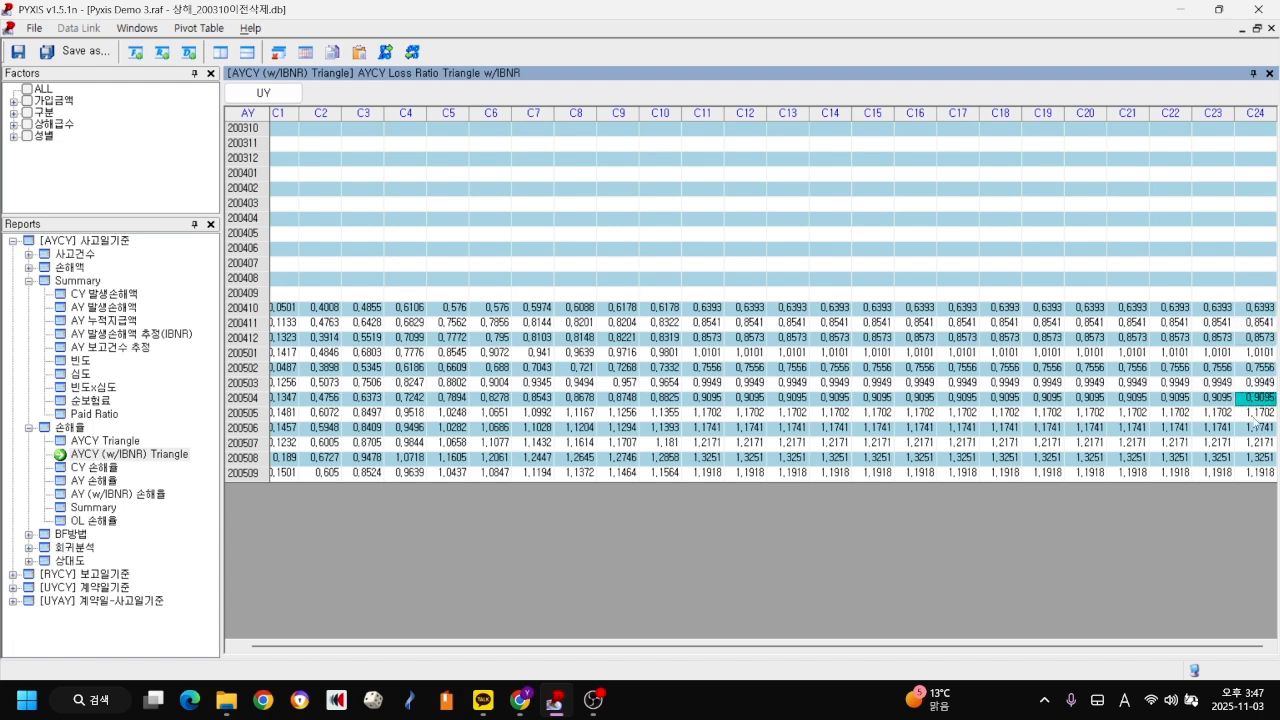
pyautogui.click(1254, 416)
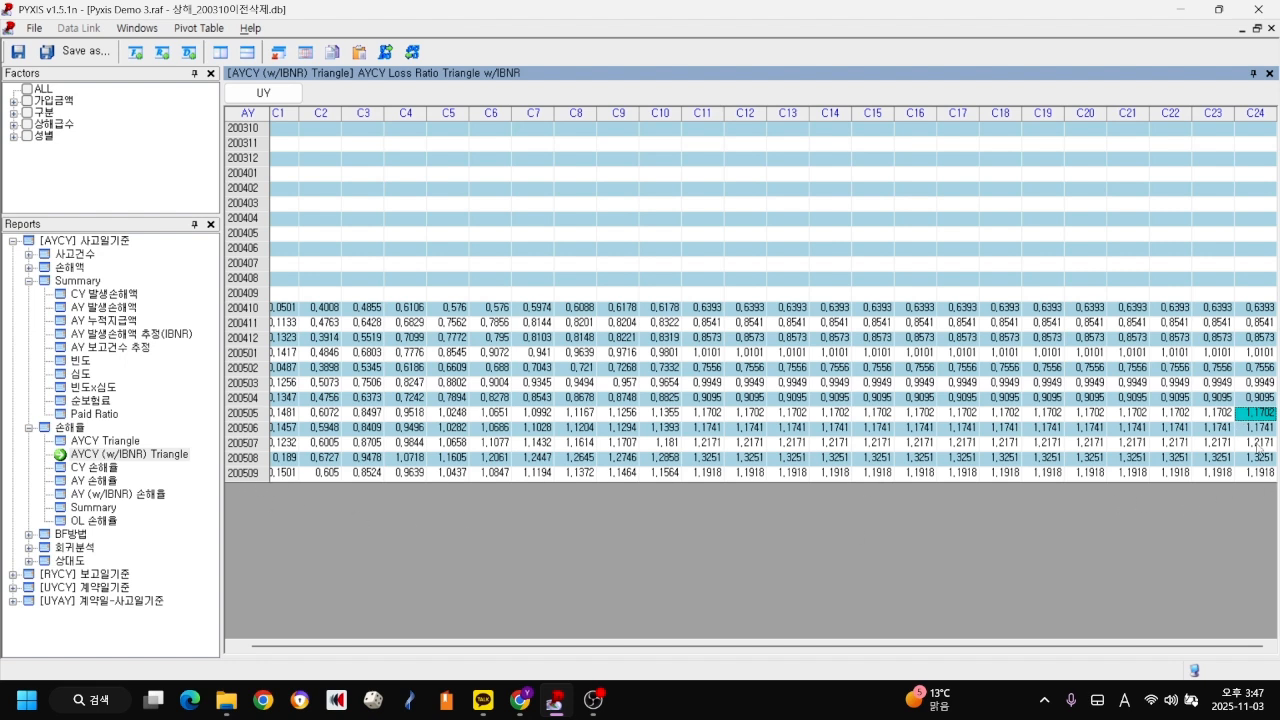
pyautogui.moveTo(1257, 418); pyautogui.dragTo(1267, 476)
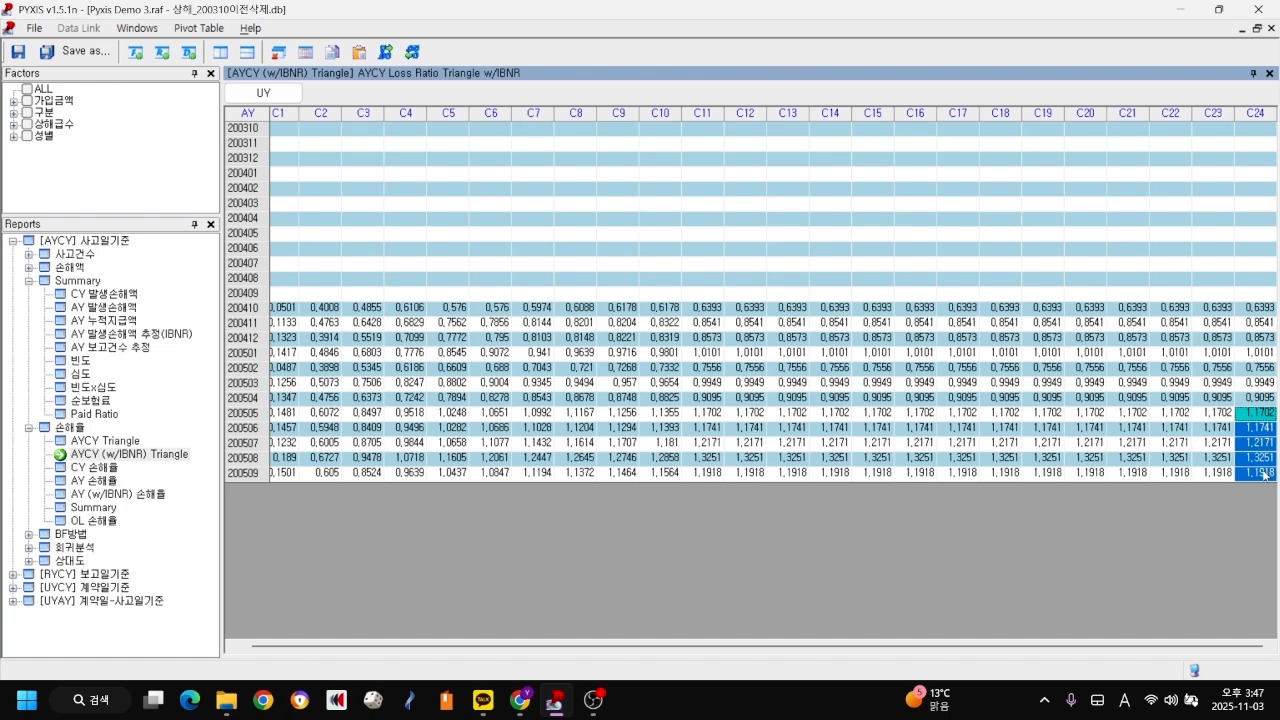
# - Clear the triangle's underwriting-year selection and reset the UY filter to ALL
pyautogui.click(1262, 442)
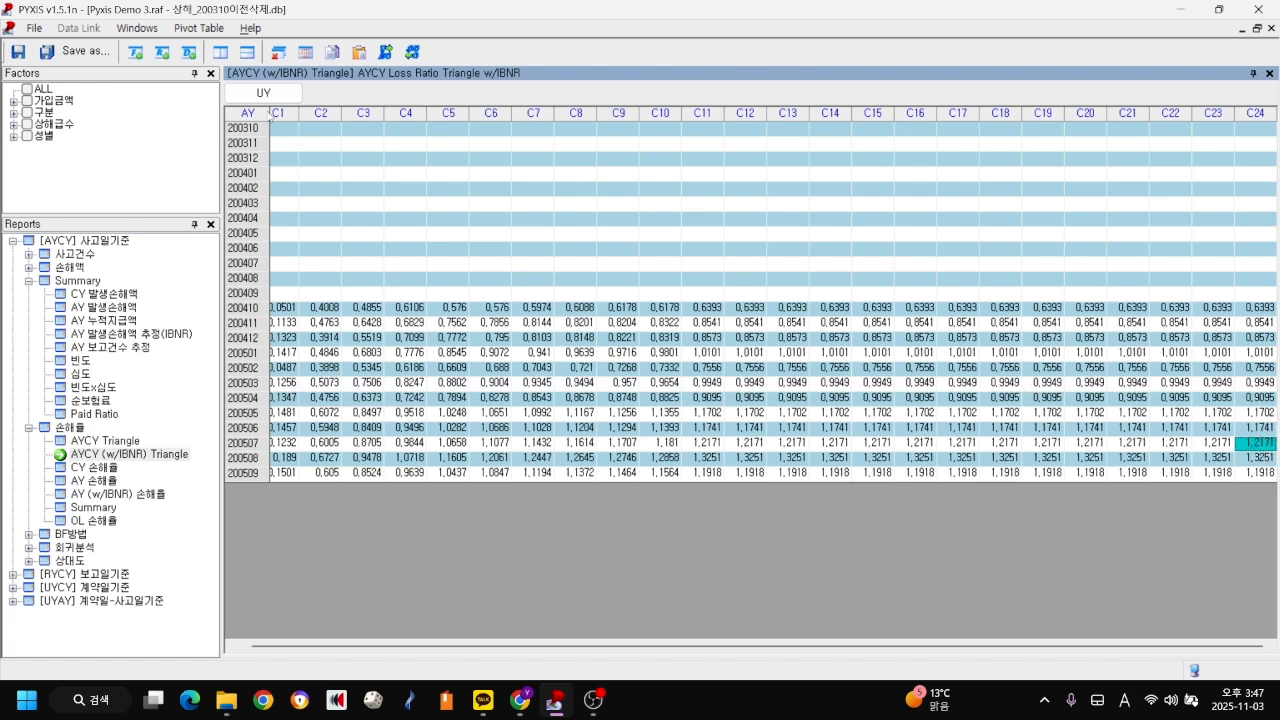
pyautogui.click(295, 93)
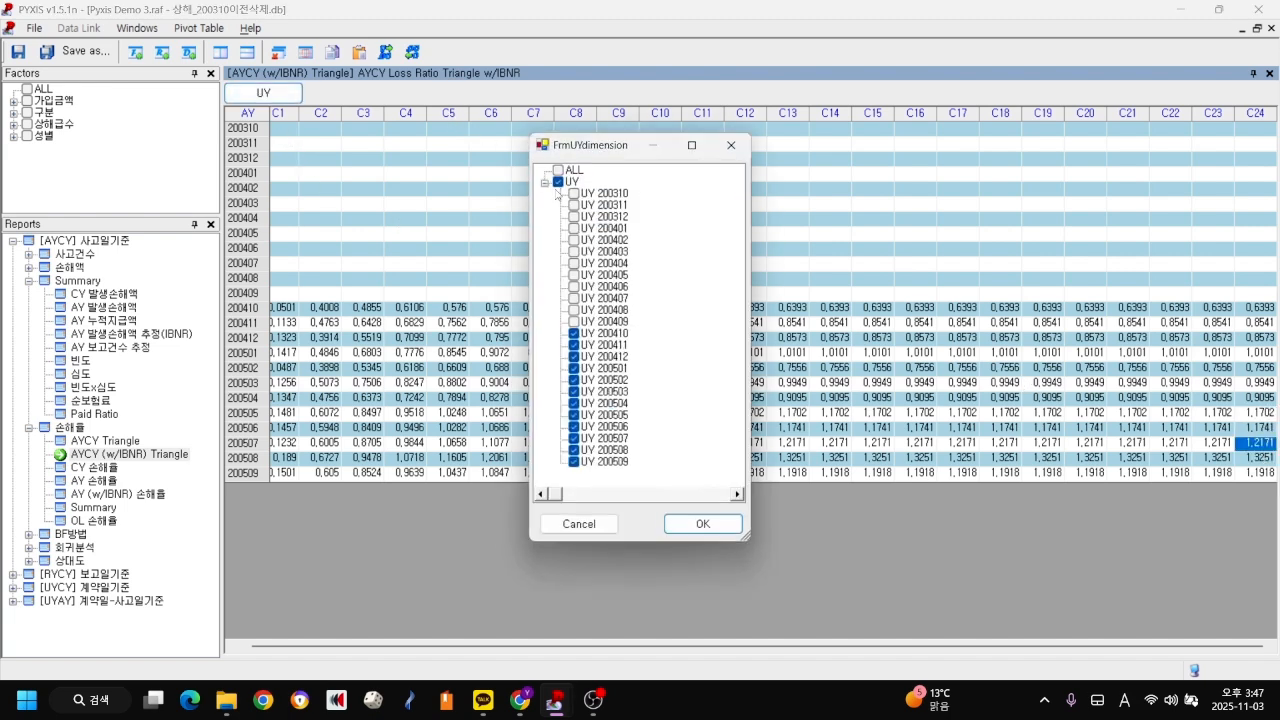
pyautogui.click(558, 182)
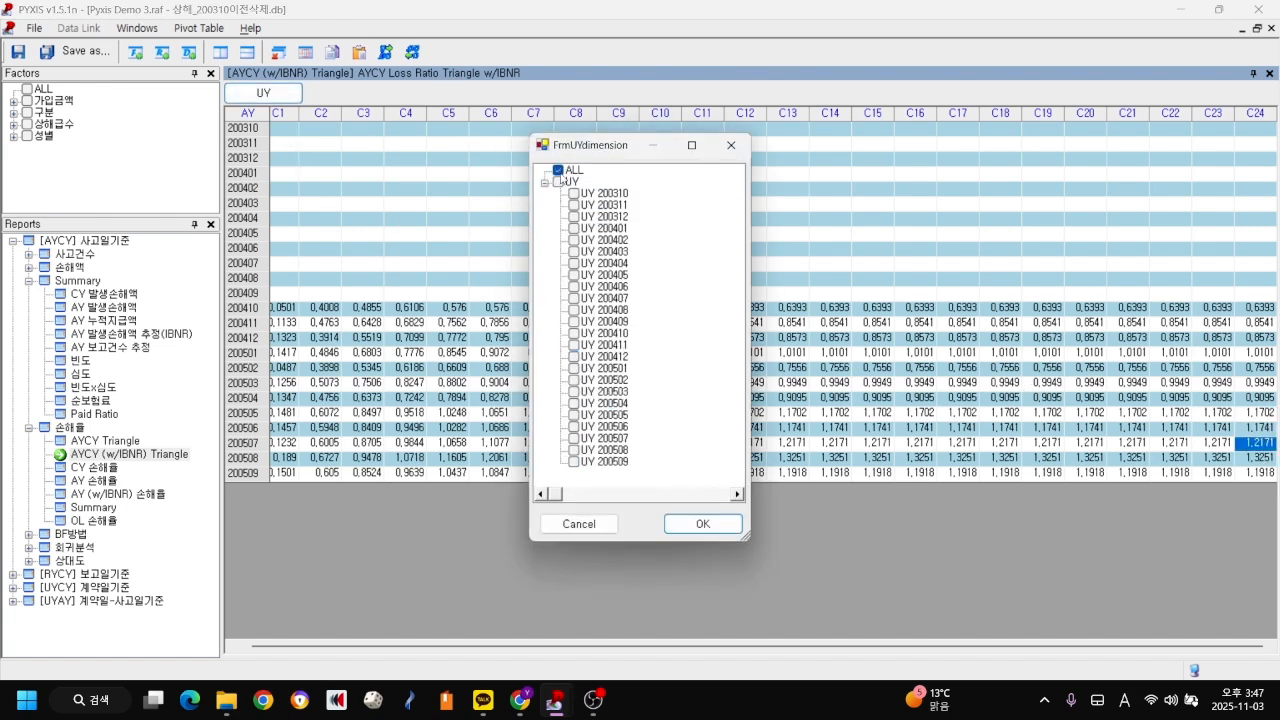
pyautogui.click(703, 522)
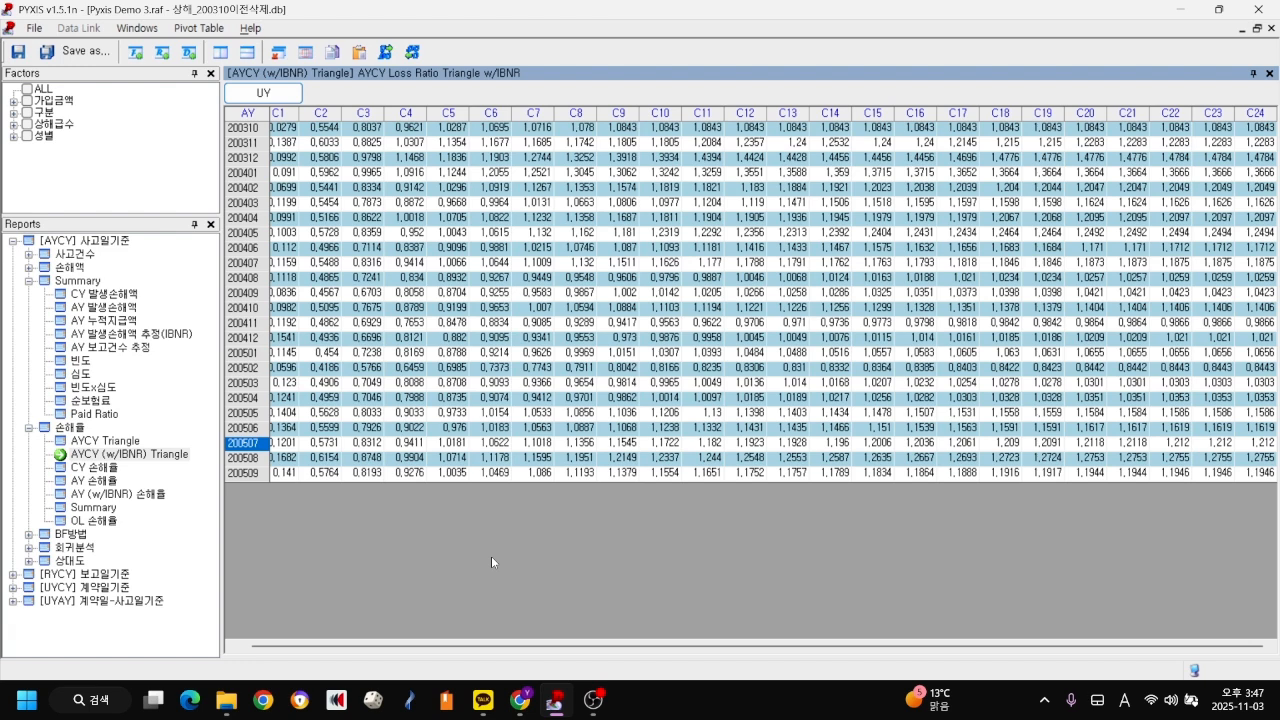
# - Open the AYCY (w/IBNR) Triangle in separate new windows for 성별 남 and 성별 여
pyautogui.click(13, 136)
pyautogui.click(43, 147)
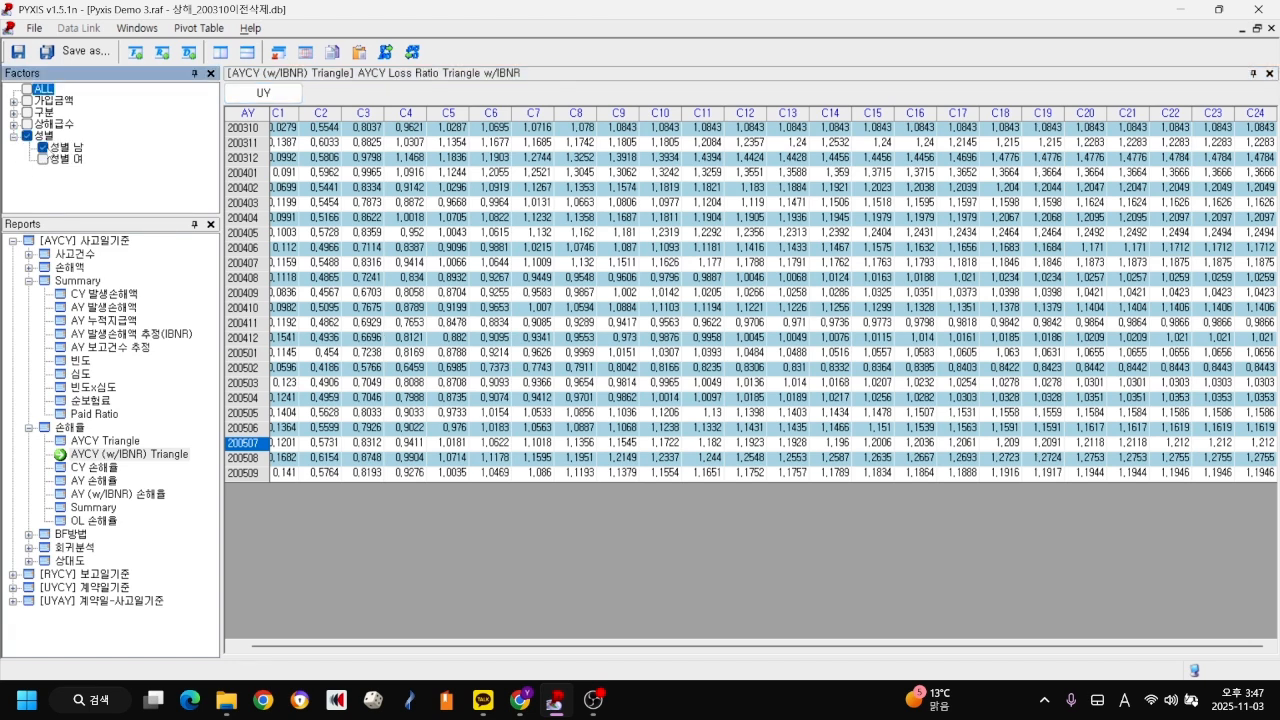
pyautogui.rightClick(122, 457)
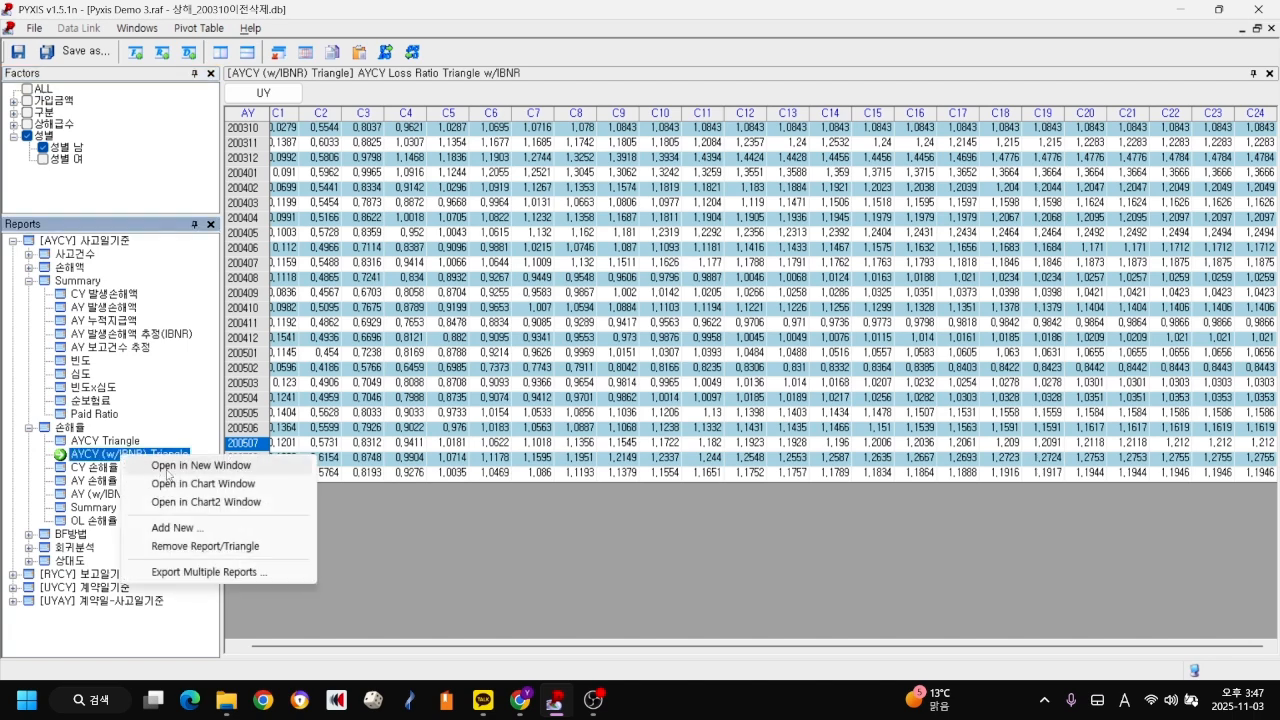
pyautogui.click(185, 465)
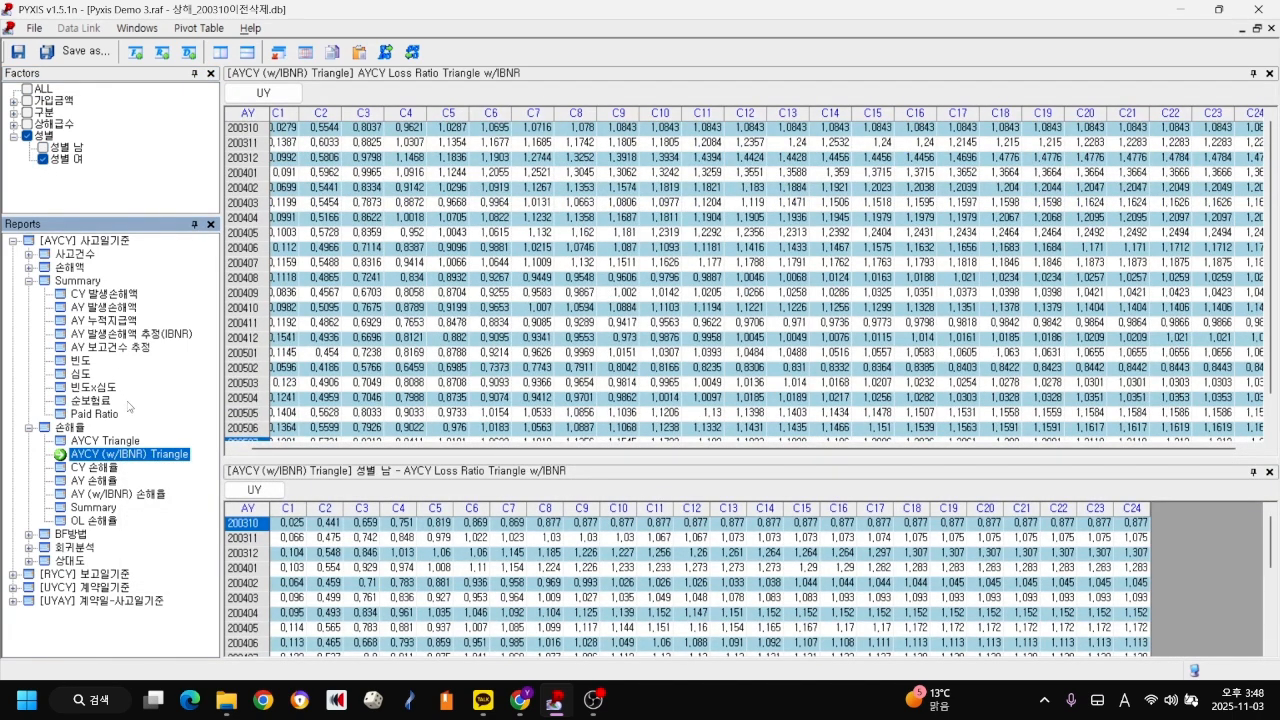
pyautogui.rightClick(138, 456)
pyautogui.click(214, 464)
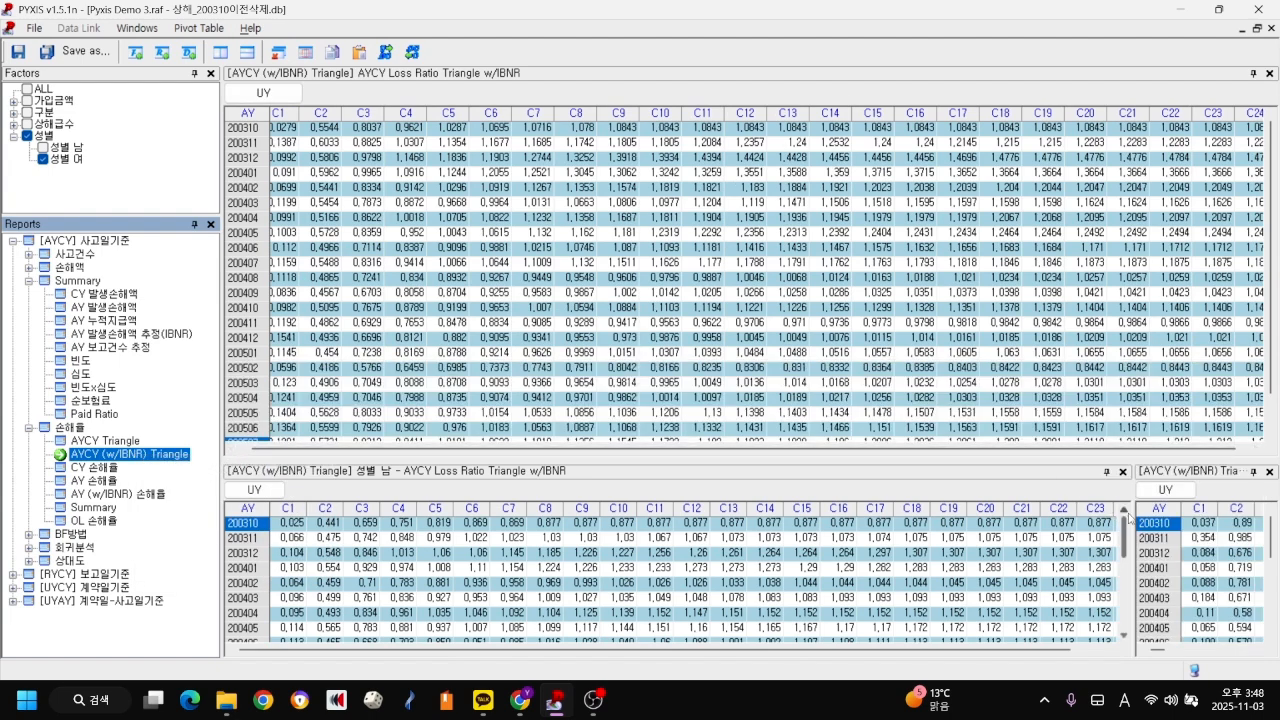
# - Arrange the two gender triangles side by side at greater height and compare their later development columns through C24 with the overall triangle
pyautogui.moveTo(1131, 516); pyautogui.dragTo(709, 545)
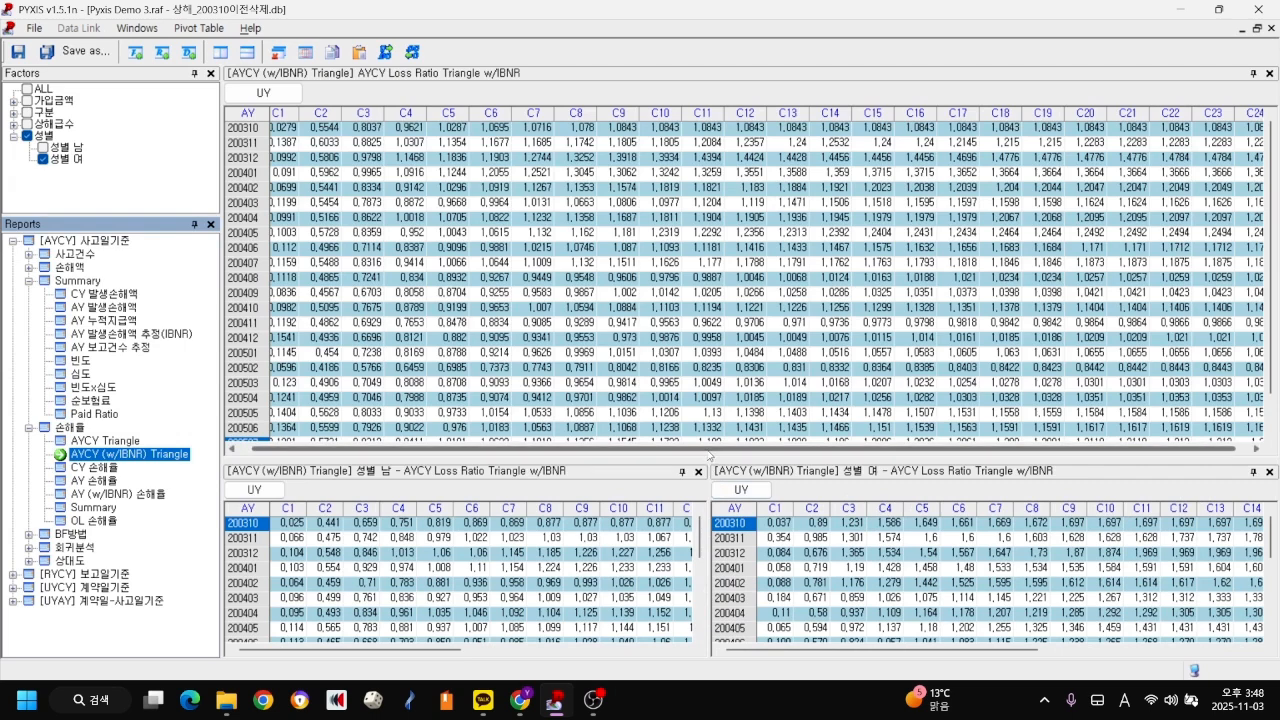
pyautogui.moveTo(705, 450); pyautogui.dragTo(712, 291)
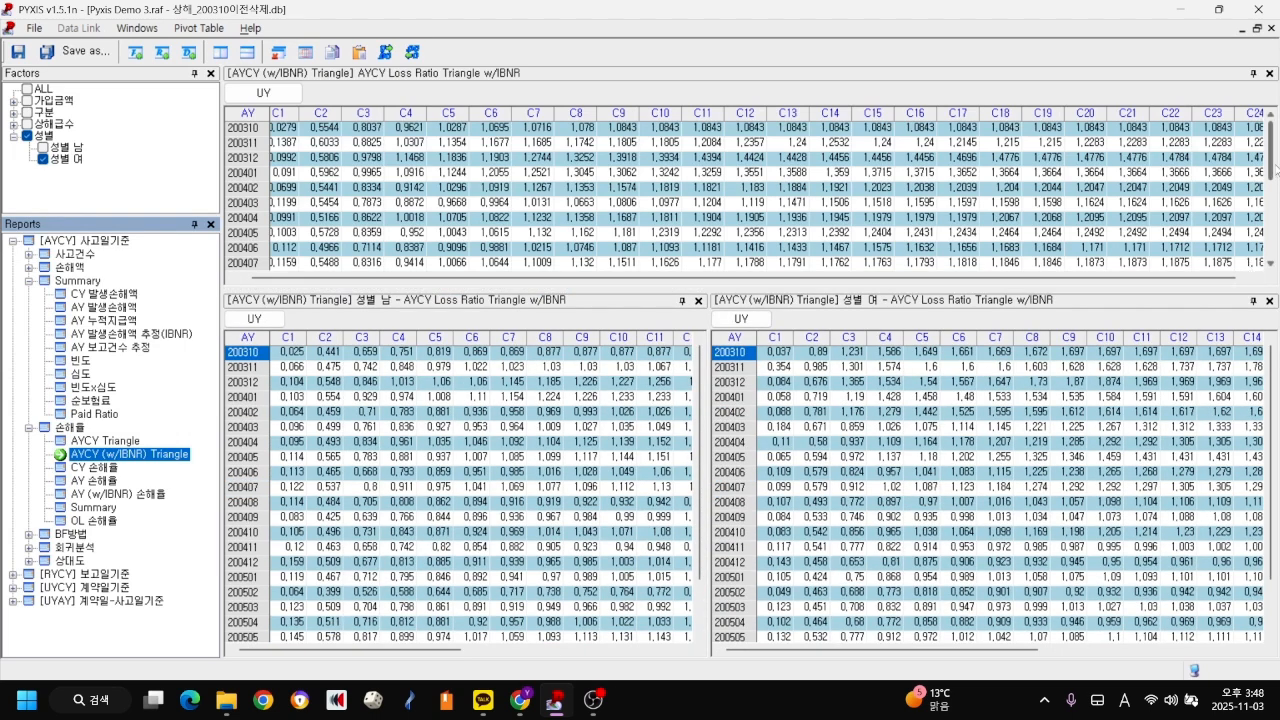
pyautogui.moveTo(1273, 164); pyautogui.dragTo(1270, 252)
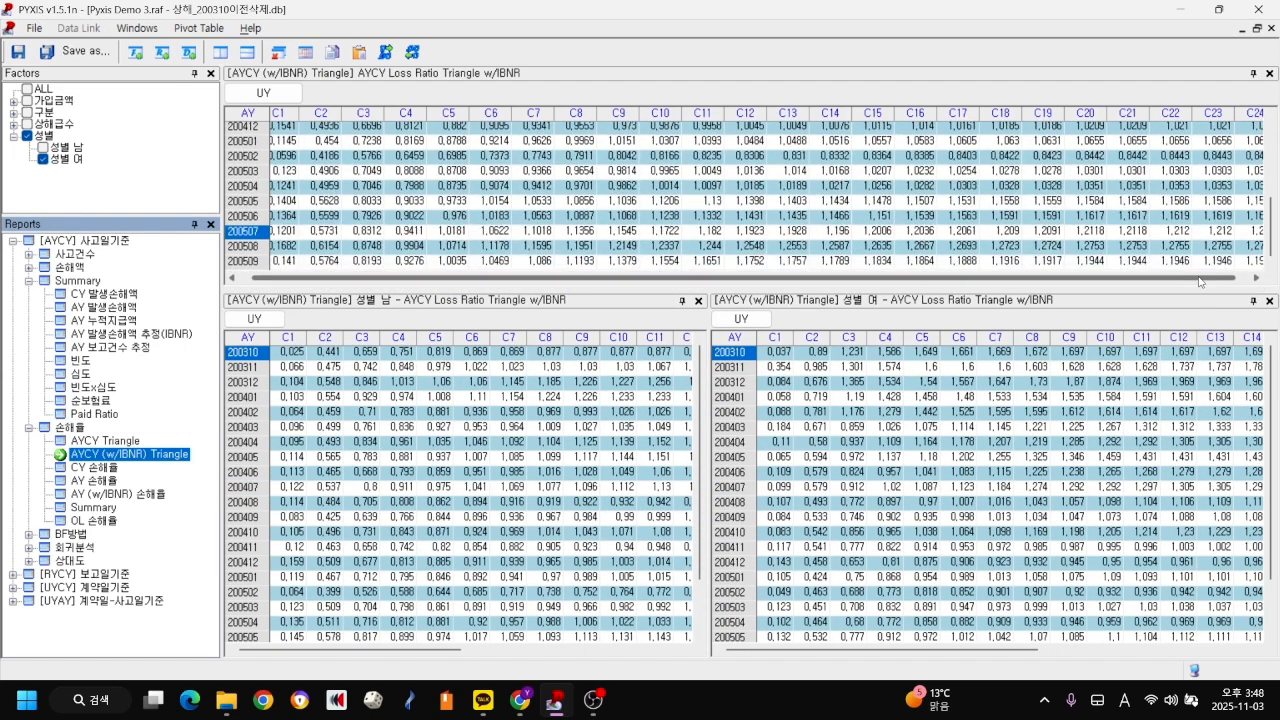
pyautogui.moveTo(1198, 278); pyautogui.dragTo(1212, 278)
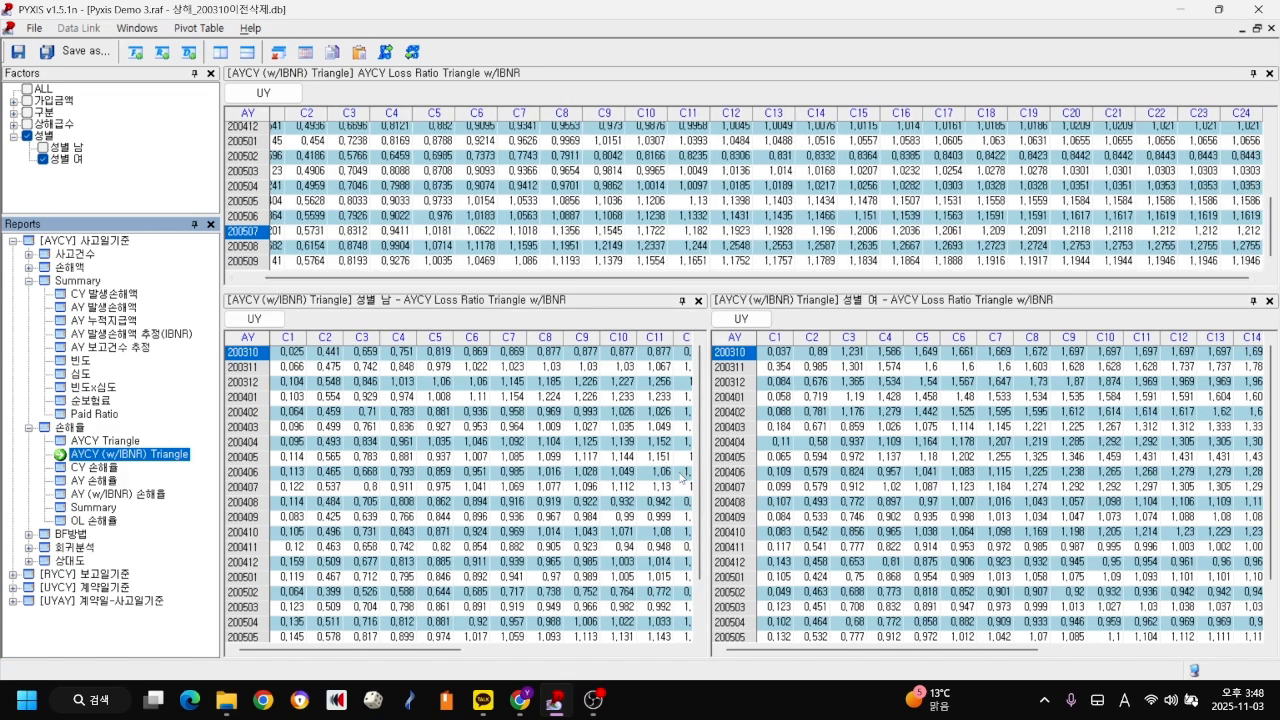
pyautogui.scroll(-2, 703, 493)
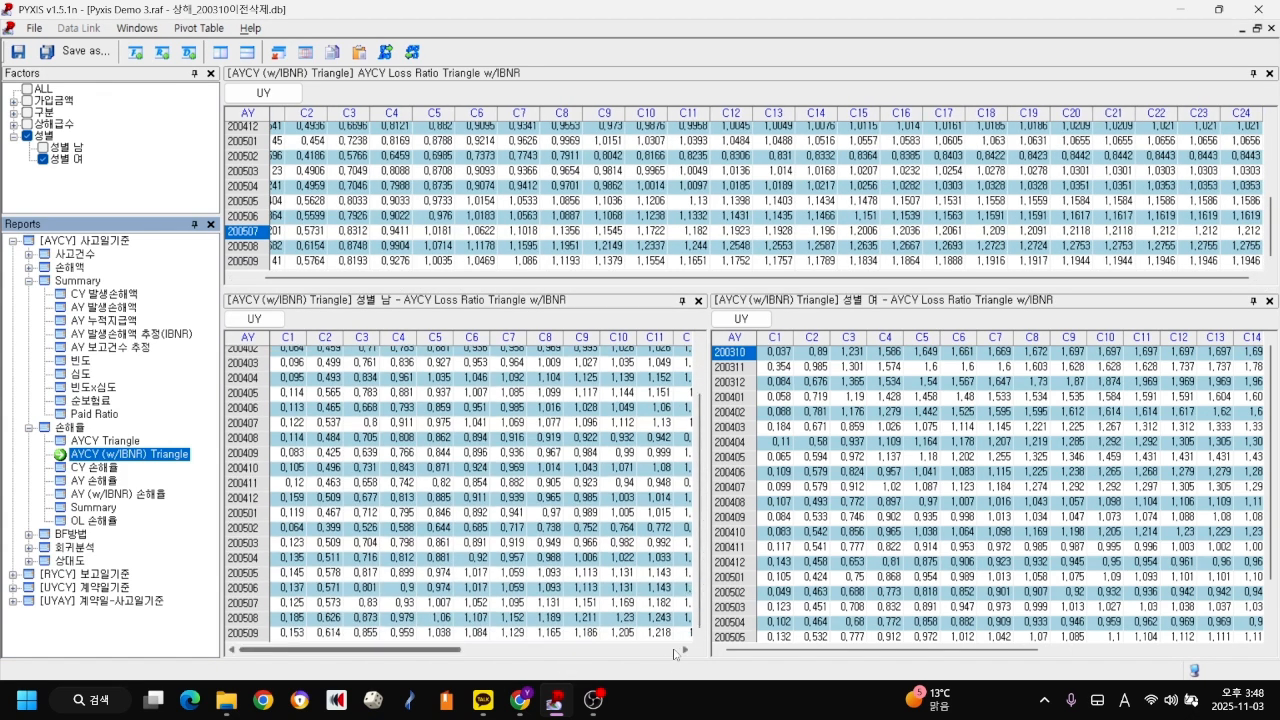
pyautogui.click(679, 651)
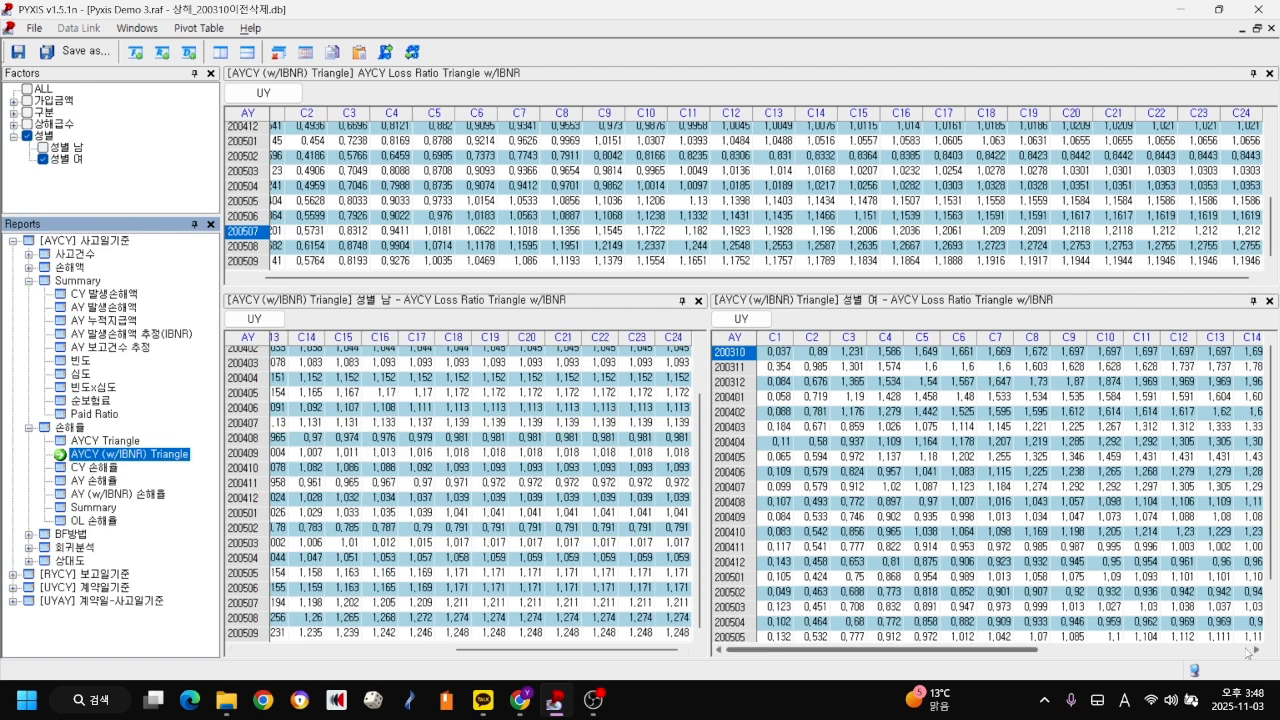
pyautogui.click(1248, 651)
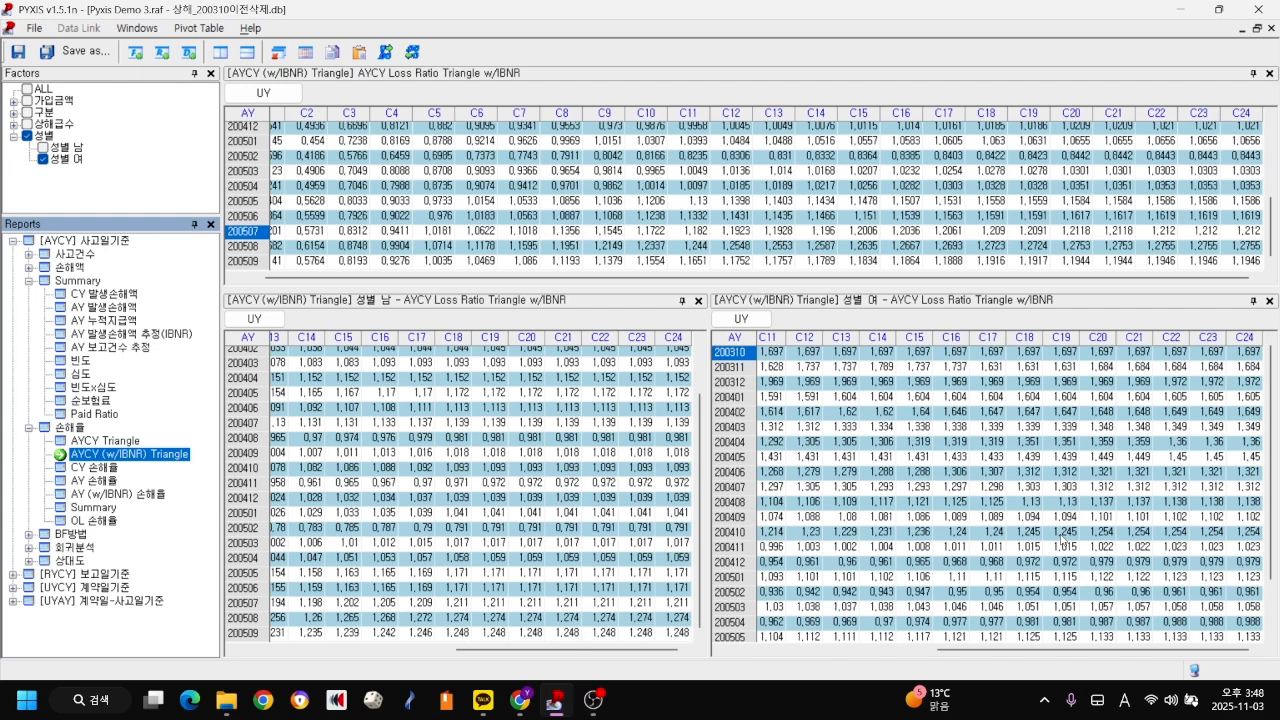
# - Close both gender triangles and open the AYCY (w/IBNR) Triangle for 상해급수 1, 성별 남 in a new window
pyautogui.click(1270, 300)
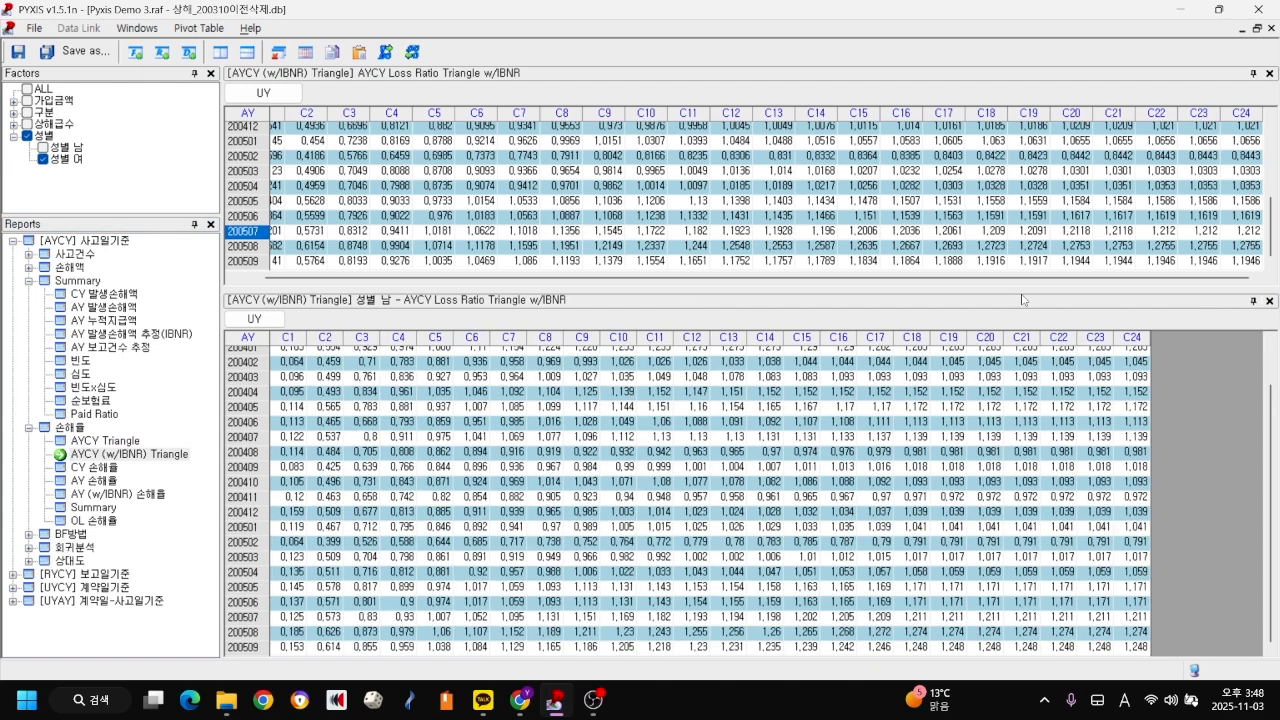
pyautogui.click(1271, 301)
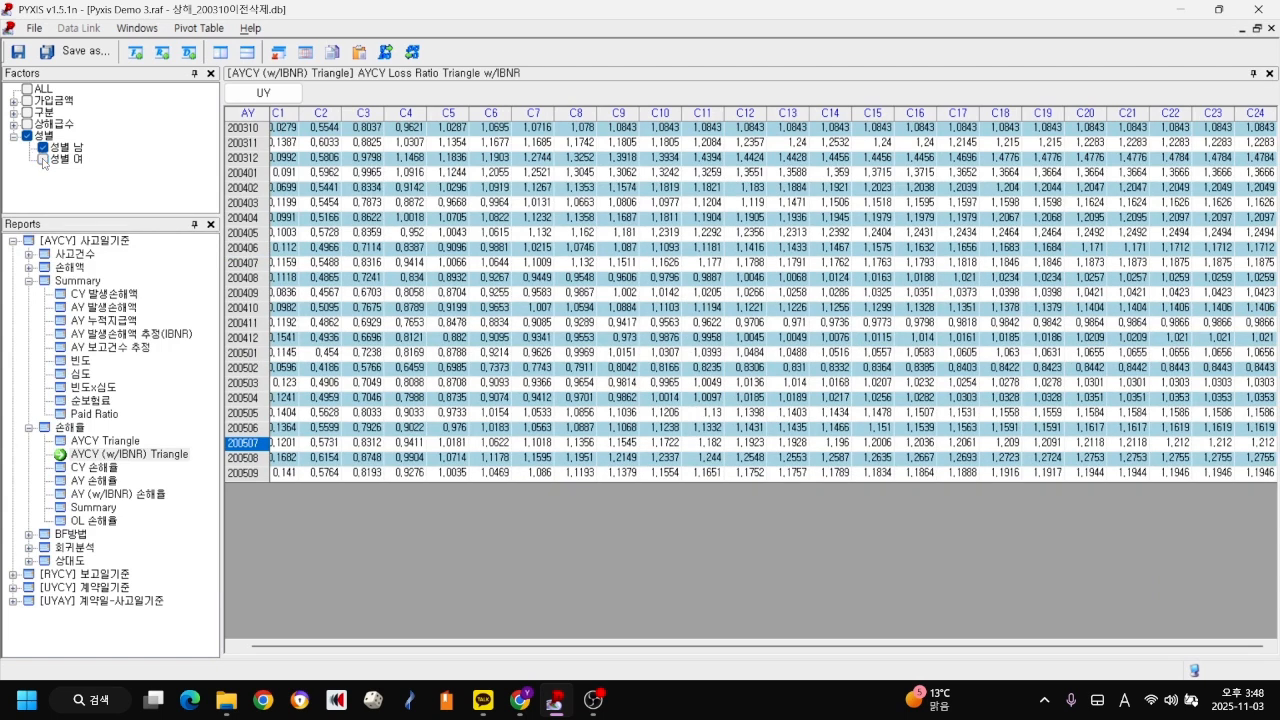
pyautogui.click(13, 125)
pyautogui.click(43, 147)
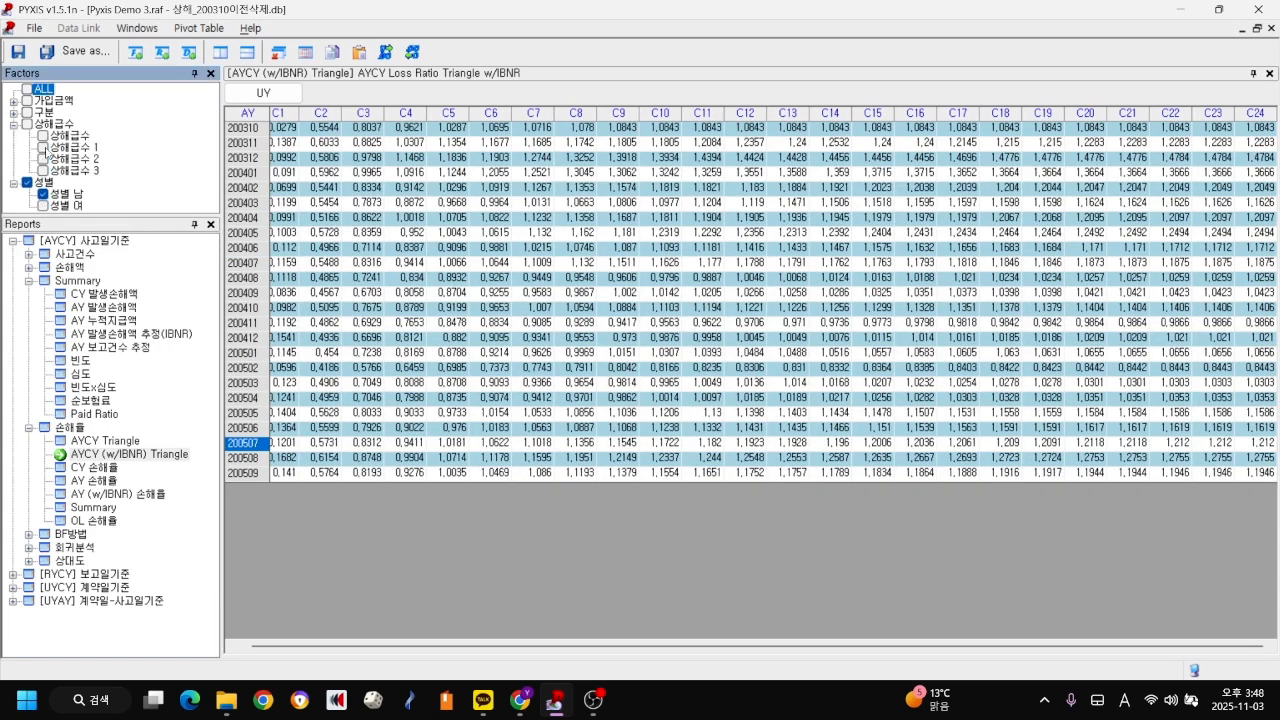
pyautogui.rightClick(124, 457)
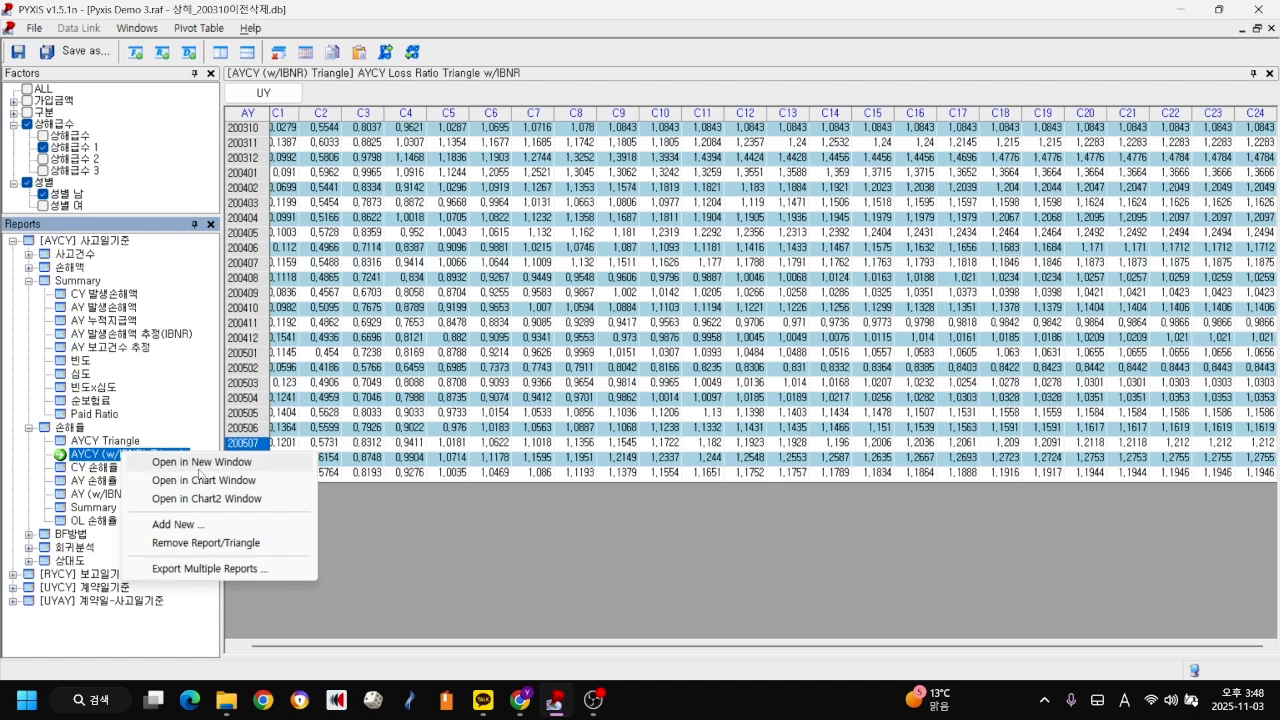
pyautogui.click(200, 462)
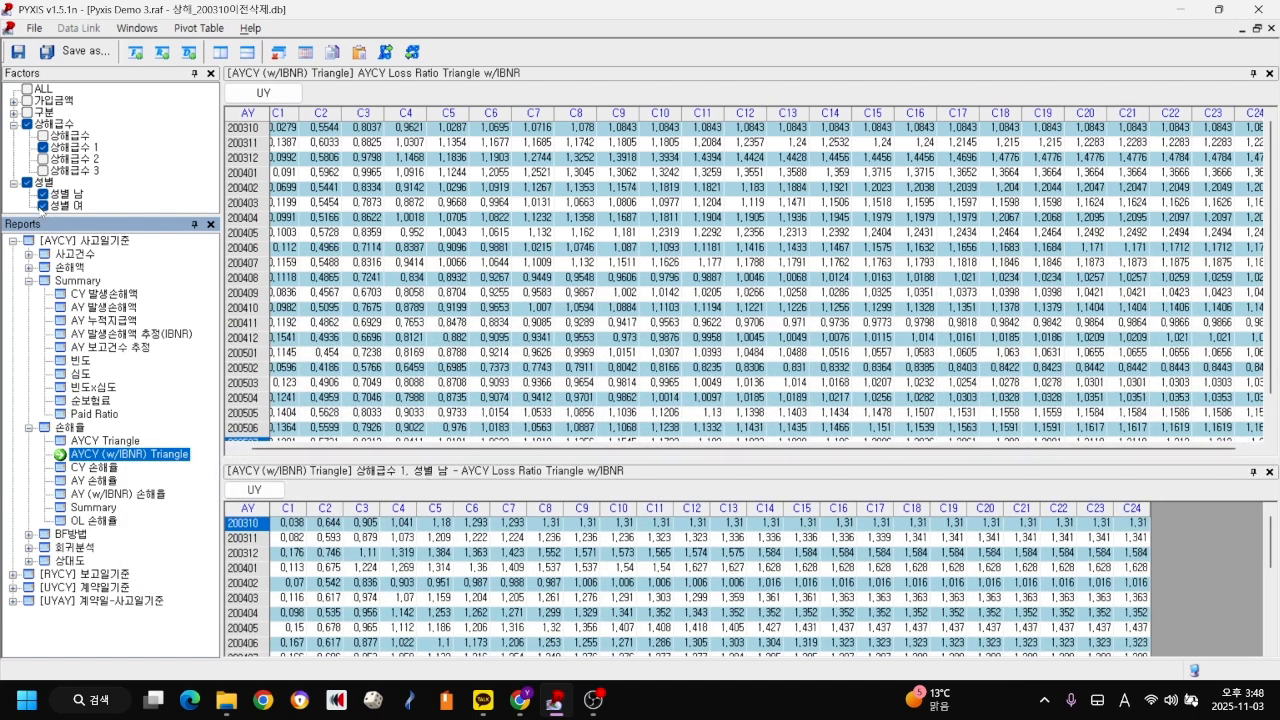
# - Switch the gender factor to 성별 여 and open the same triangle for 상해급수 1 in another new window
pyautogui.click(43, 193)
pyautogui.click(136, 456)
pyautogui.rightClick(136, 456)
pyautogui.click(200, 467)
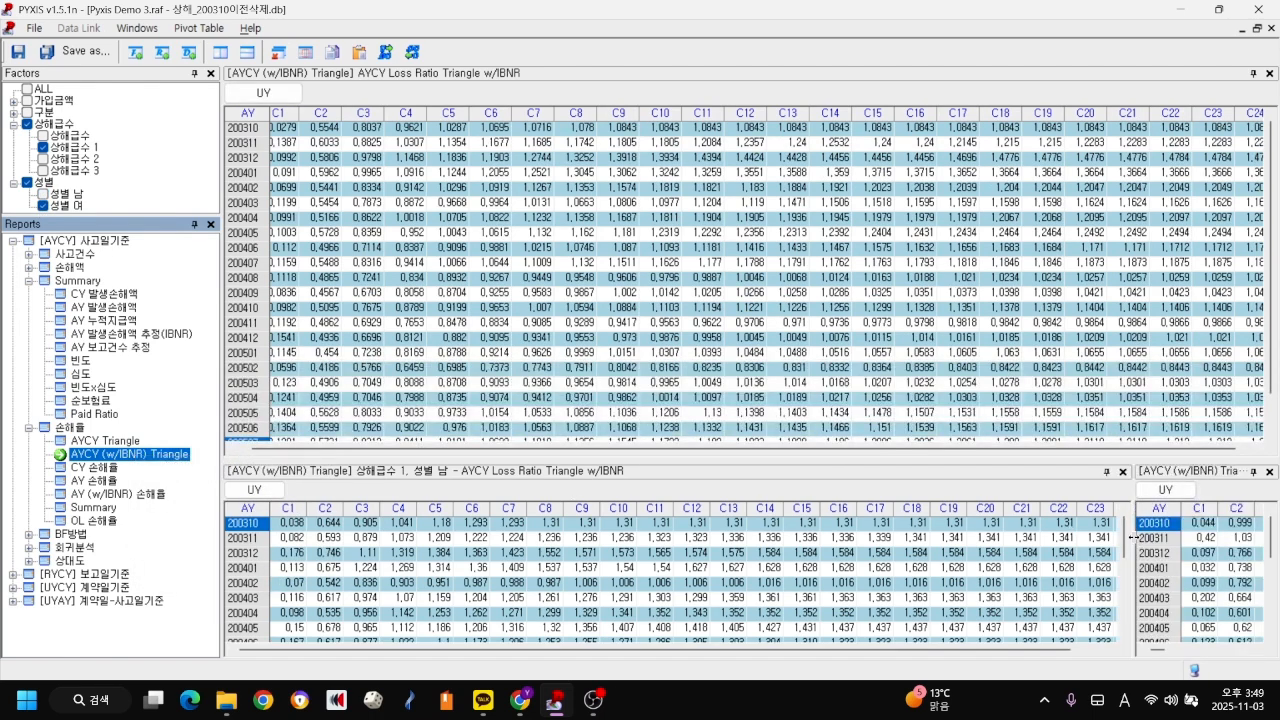
# - Arrange the two 상해급수 1 triangles side by side and compare male and female C24 loss ratios through AY 200509
pyautogui.moveTo(1138, 541); pyautogui.dragTo(703, 540)
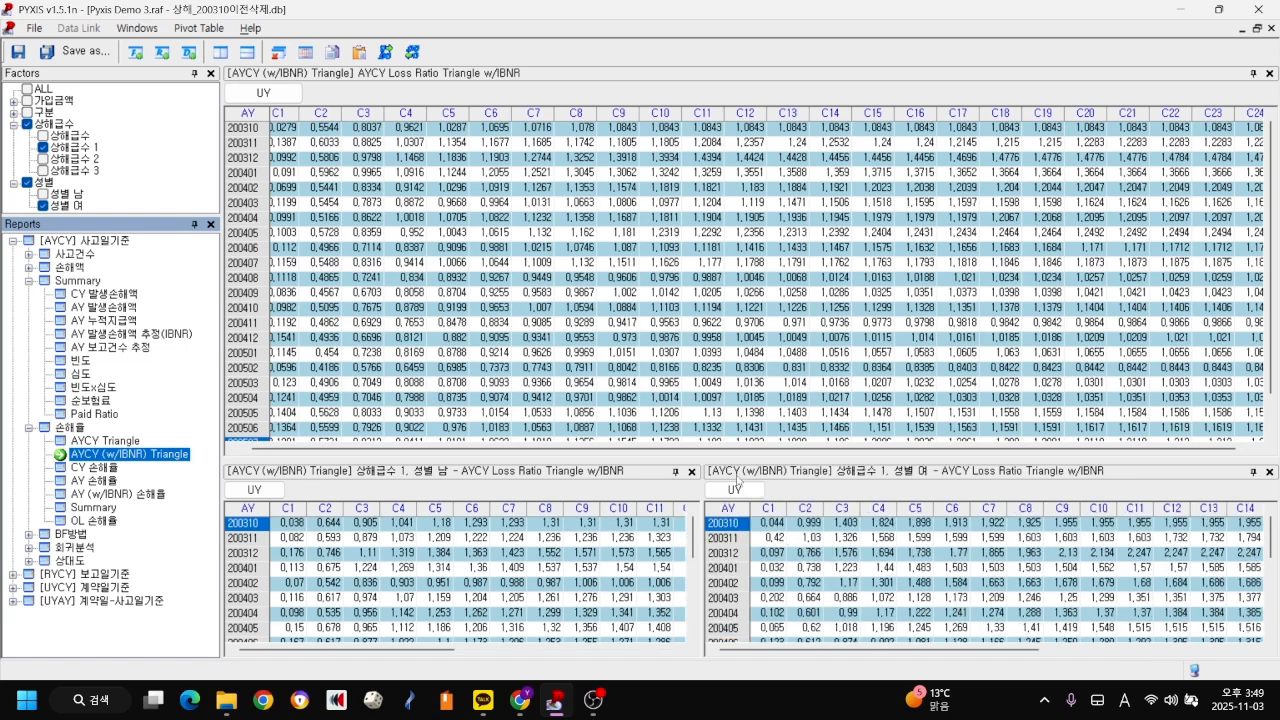
pyautogui.moveTo(735, 460); pyautogui.dragTo(720, 306)
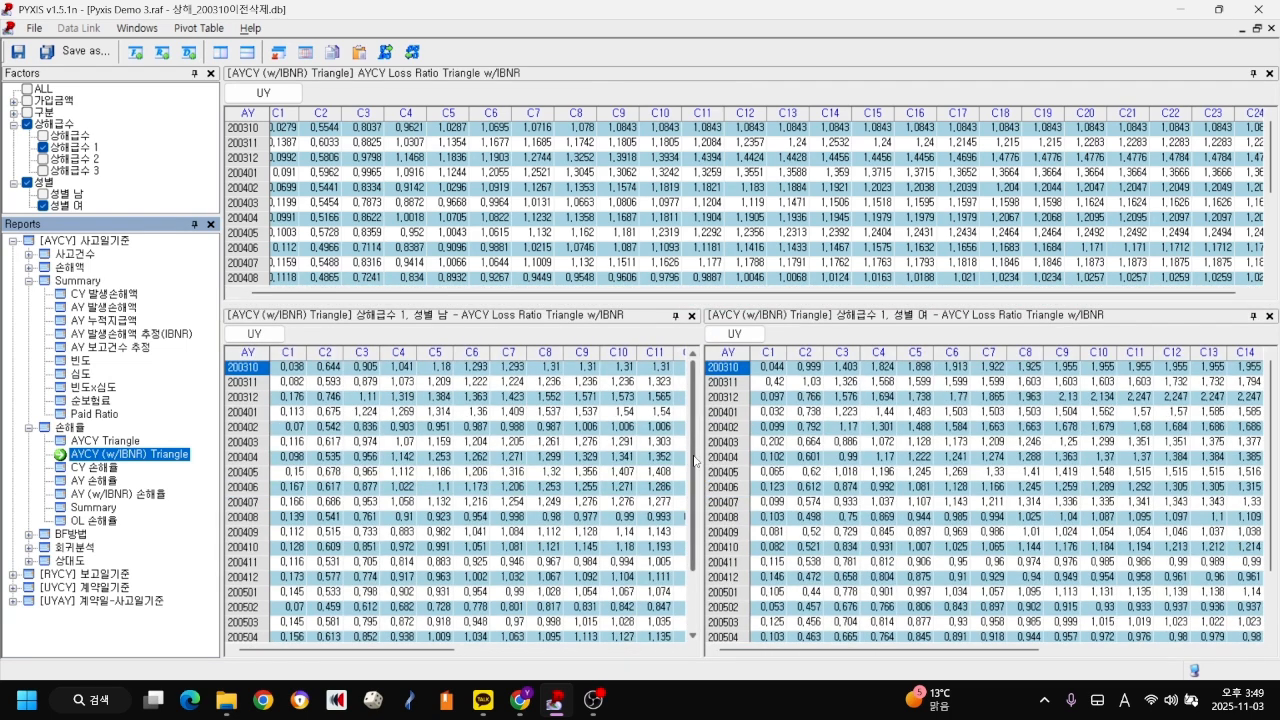
pyautogui.scroll(-2, 692, 460)
pyautogui.moveTo(447, 650); pyautogui.dragTo(697, 655)
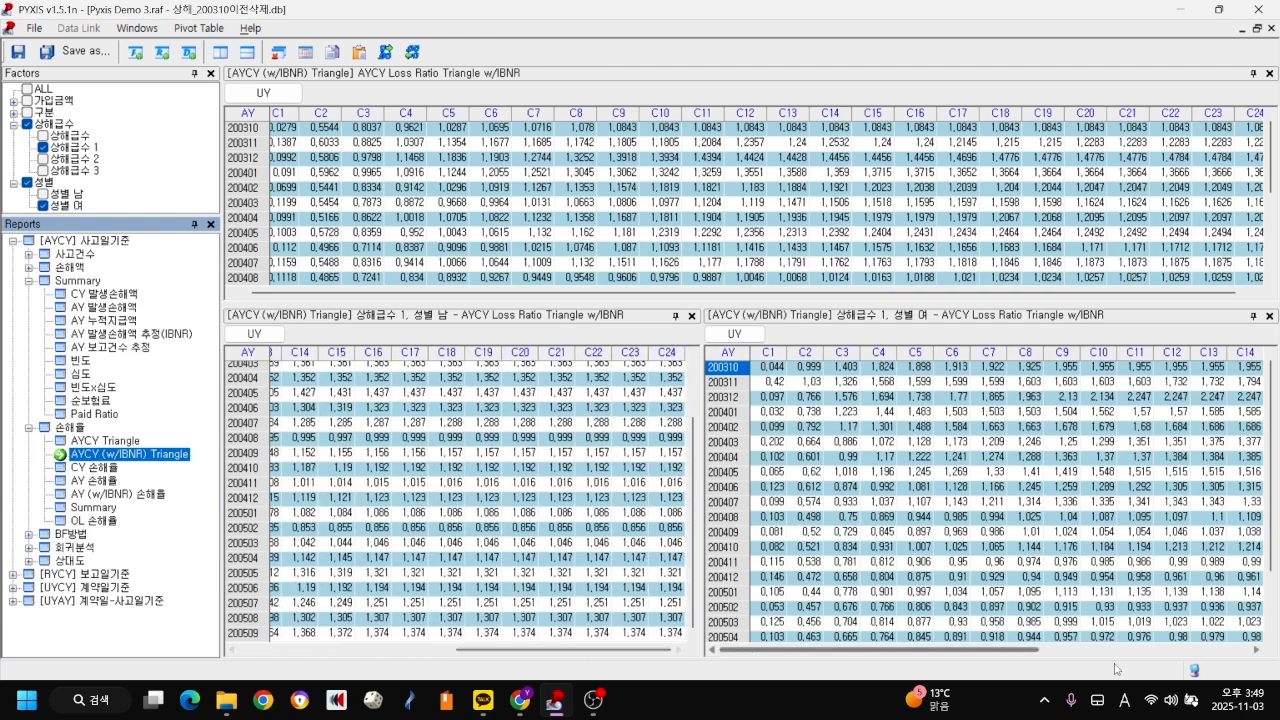
pyautogui.moveTo(1030, 650); pyautogui.dragTo(1250, 648)
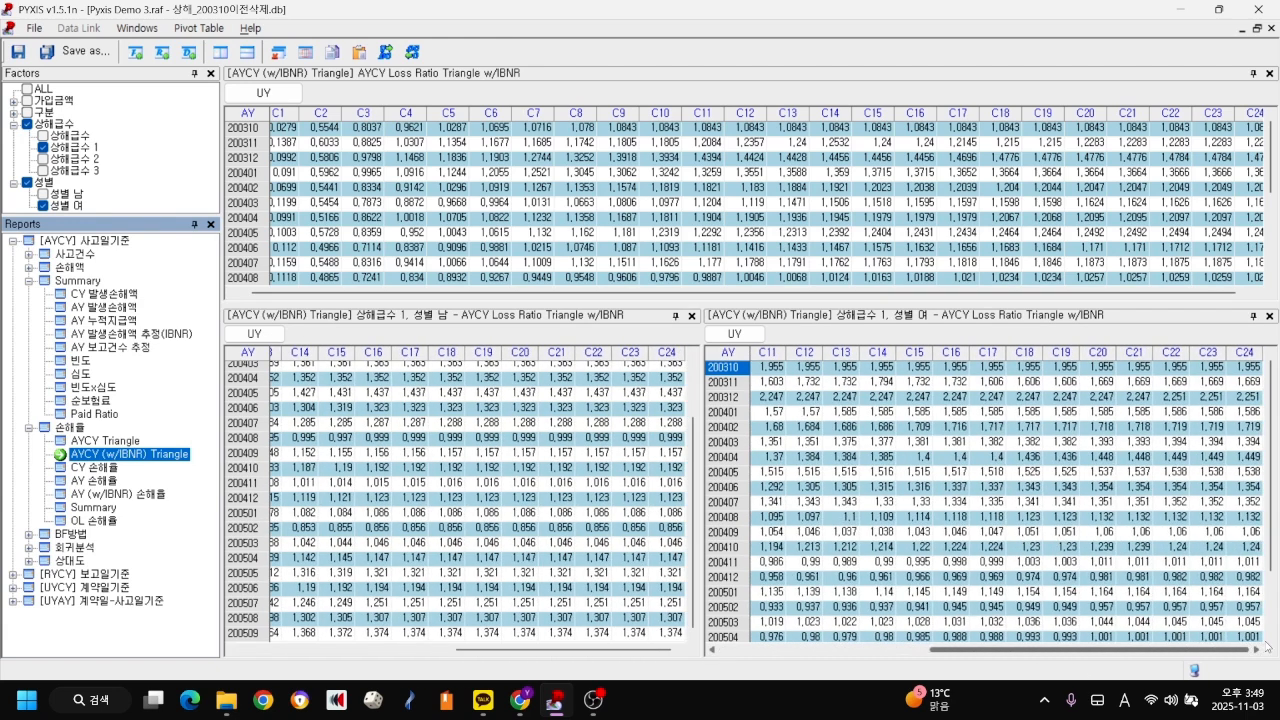
pyautogui.moveTo(1273, 555); pyautogui.dragTo(1275, 627)
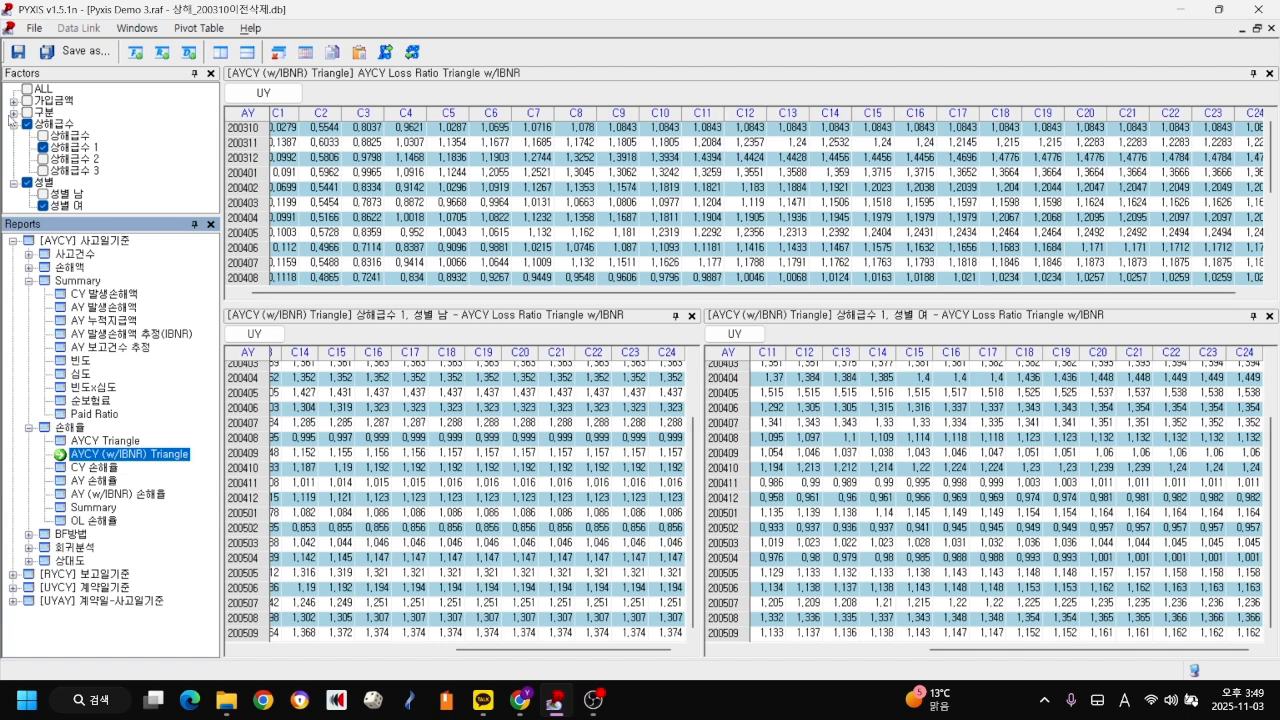
# - Replace the 상해급수 1 factor with 가입금액 500, and close both 상해급수 1 triangles
pyautogui.click(13, 100)
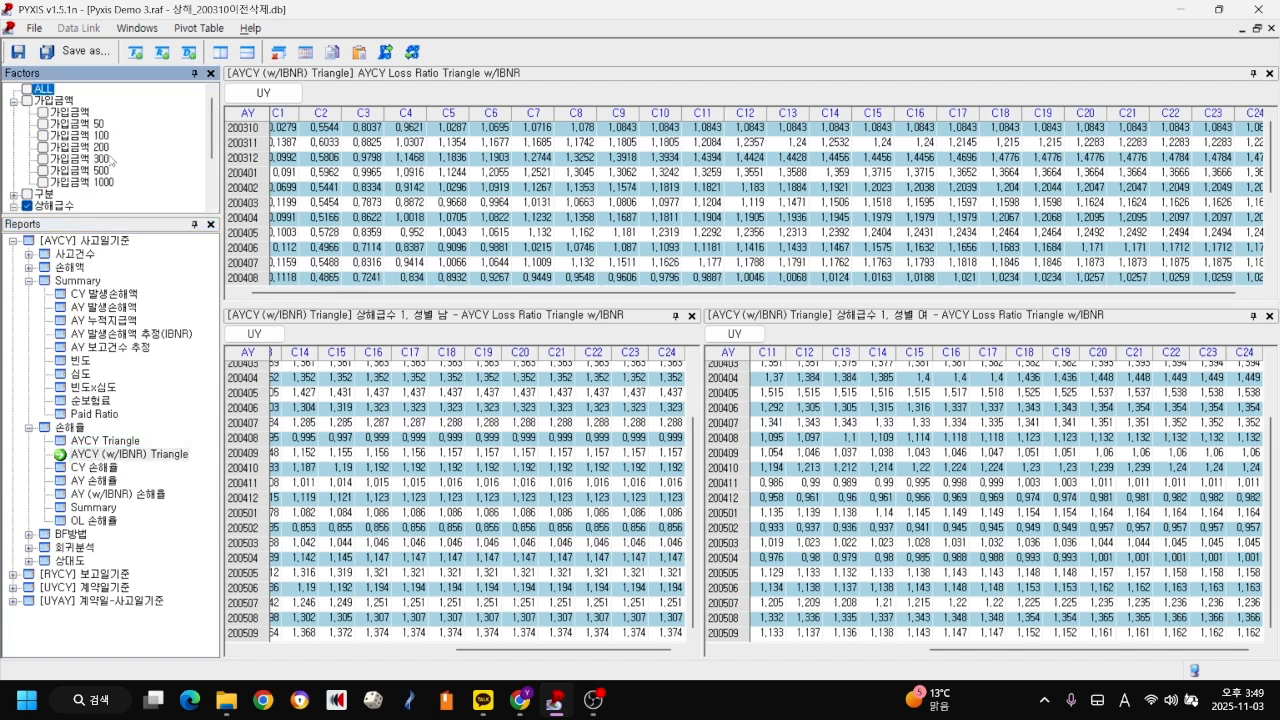
pyautogui.scroll(-3, 112, 160)
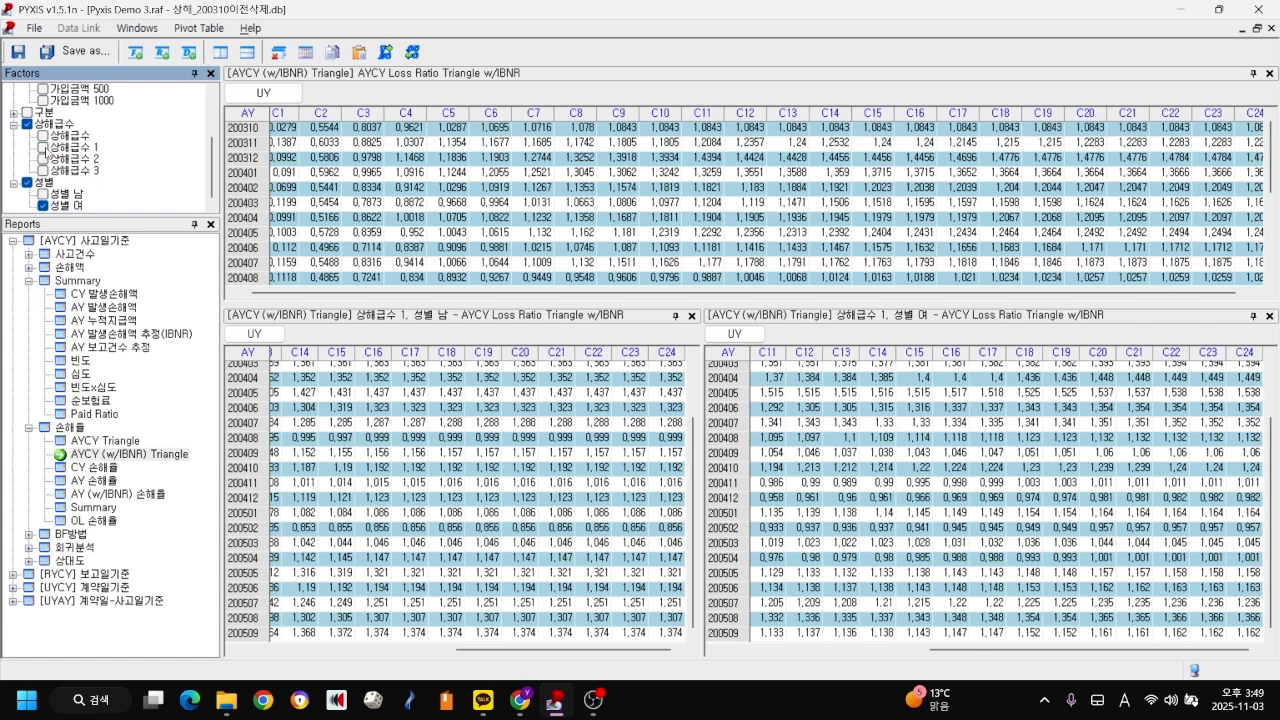
pyautogui.scroll(3, 94, 157)
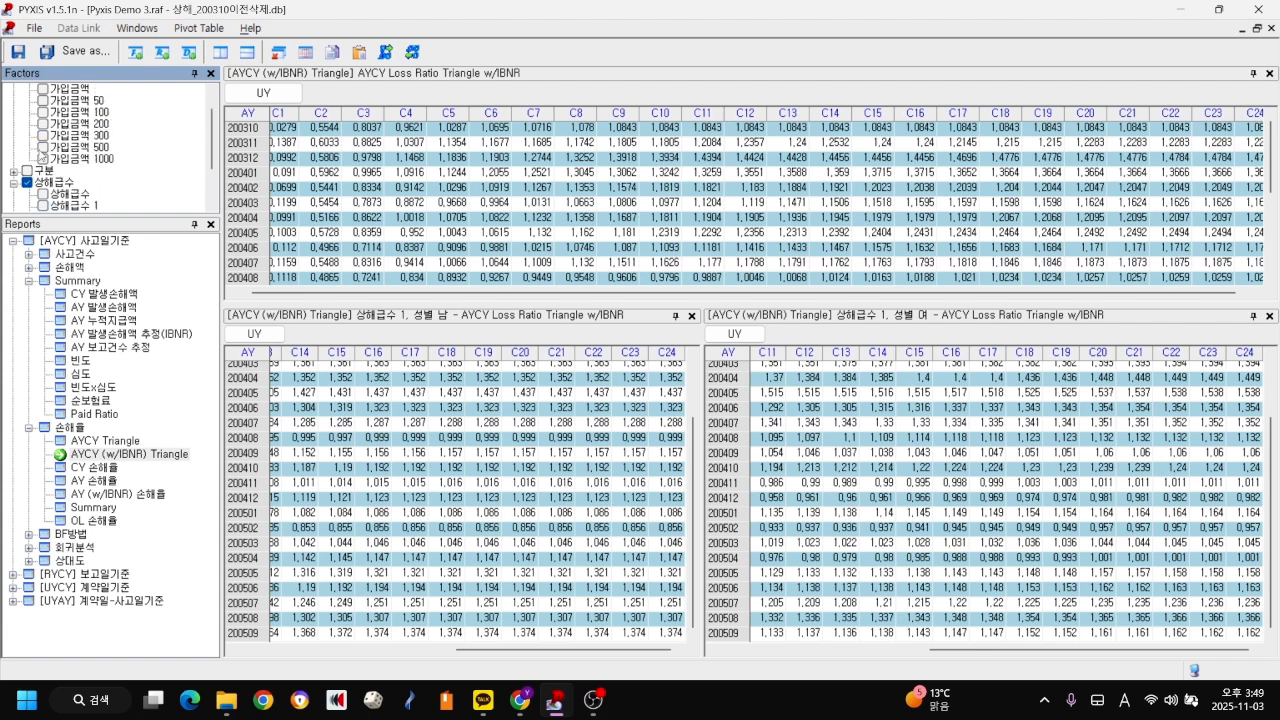
pyautogui.click(42, 147)
pyautogui.click(1269, 316)
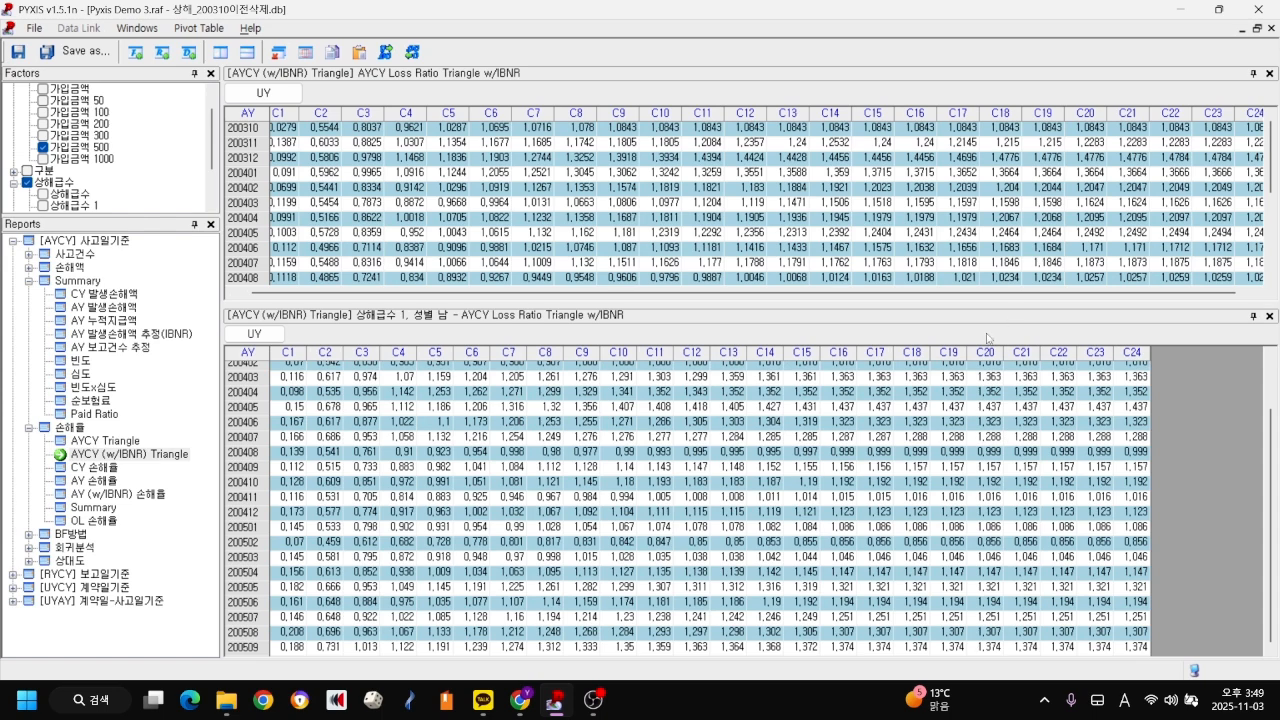
pyautogui.click(1269, 316)
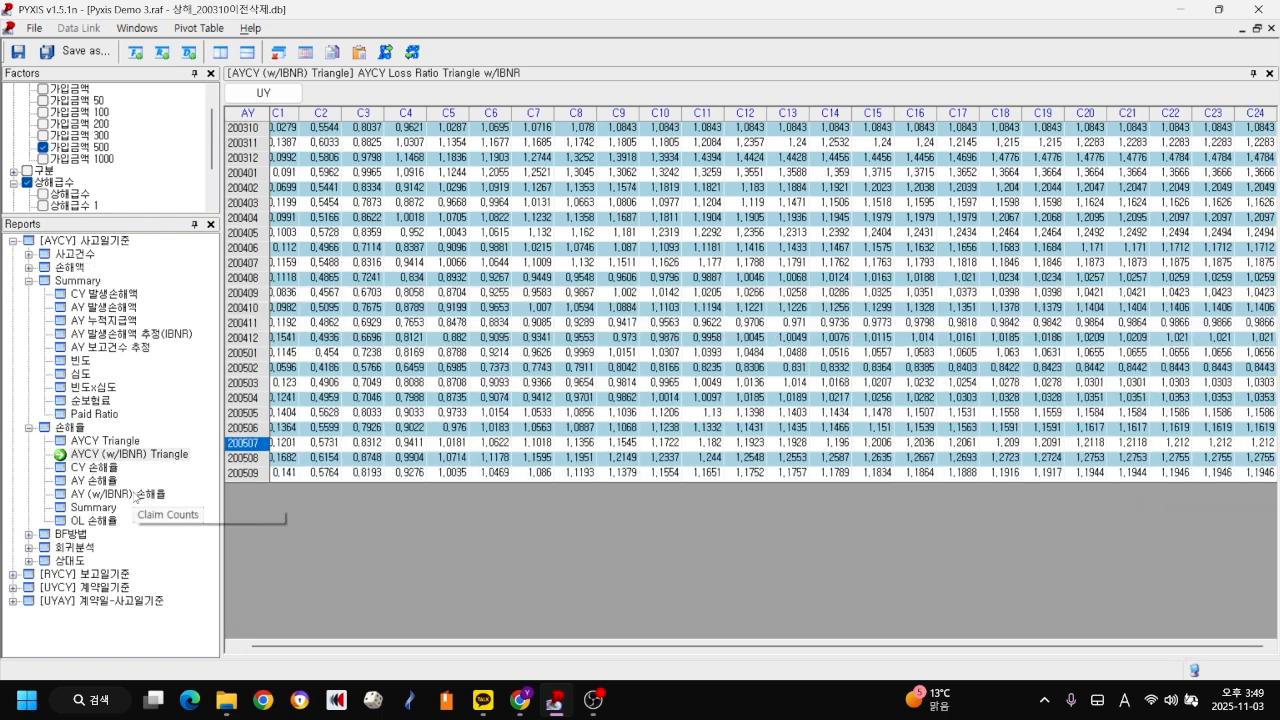
# - Open the AYCY (w/IBNR) Triangle in new windows for 가입금액 500, once with 성별 여 and once with 성별 남
pyautogui.rightClick(127, 456)
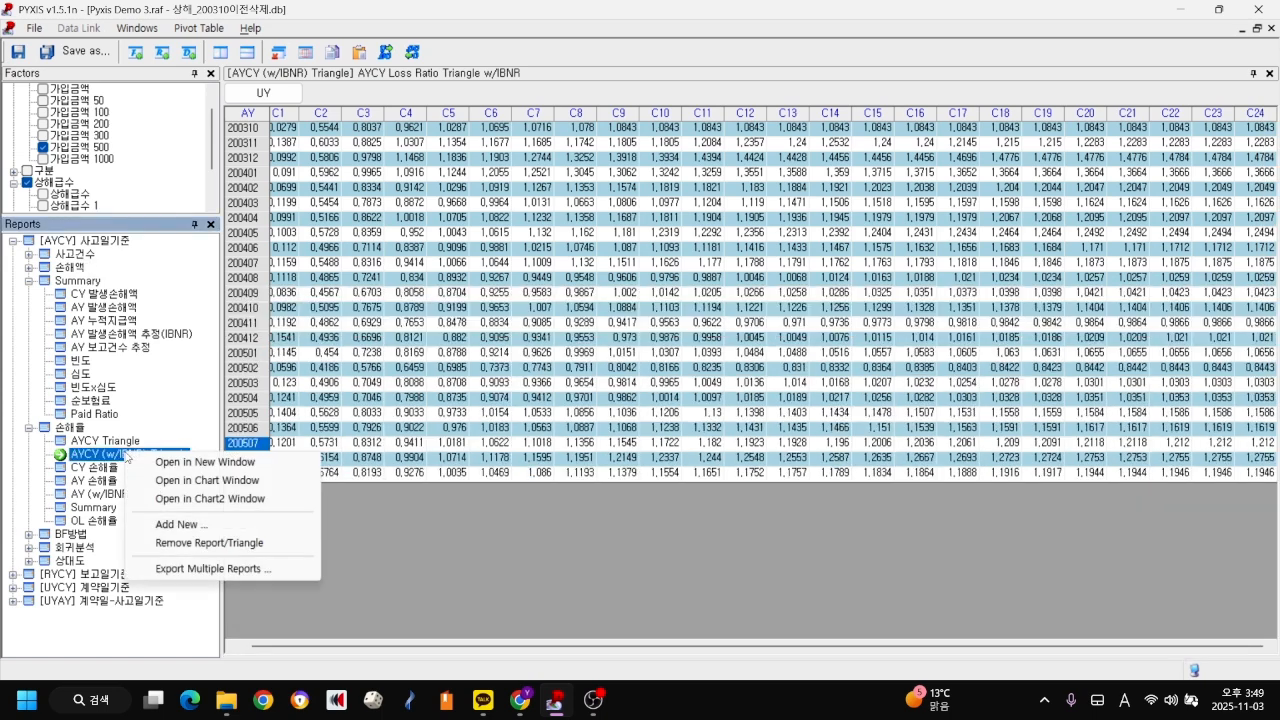
pyautogui.click(190, 462)
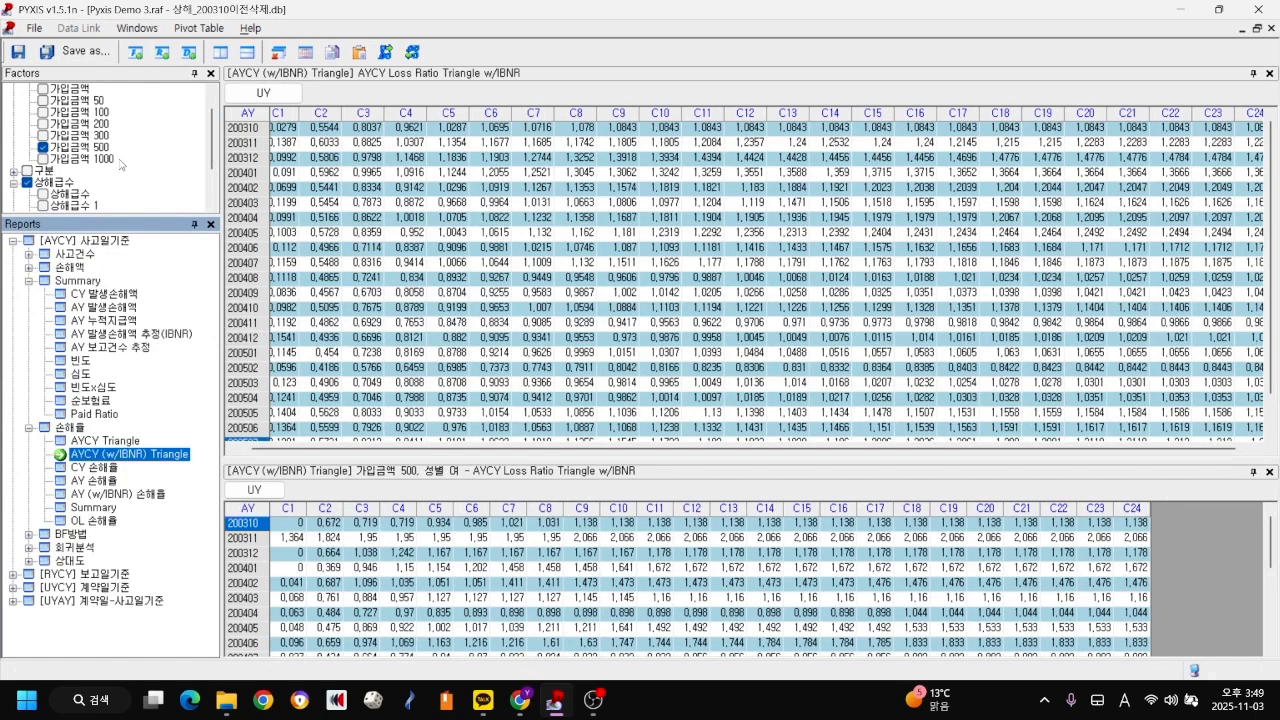
pyautogui.scroll(-2, 119, 180)
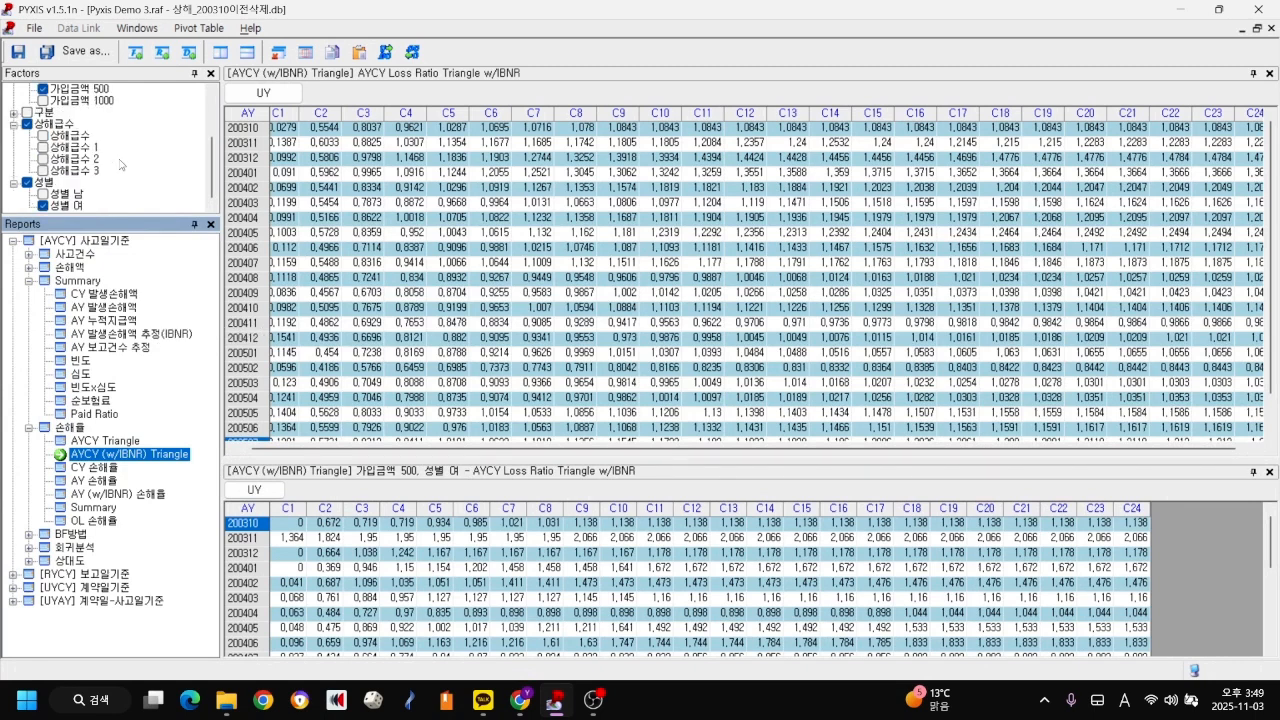
pyautogui.click(43, 194)
pyautogui.rightClick(130, 457)
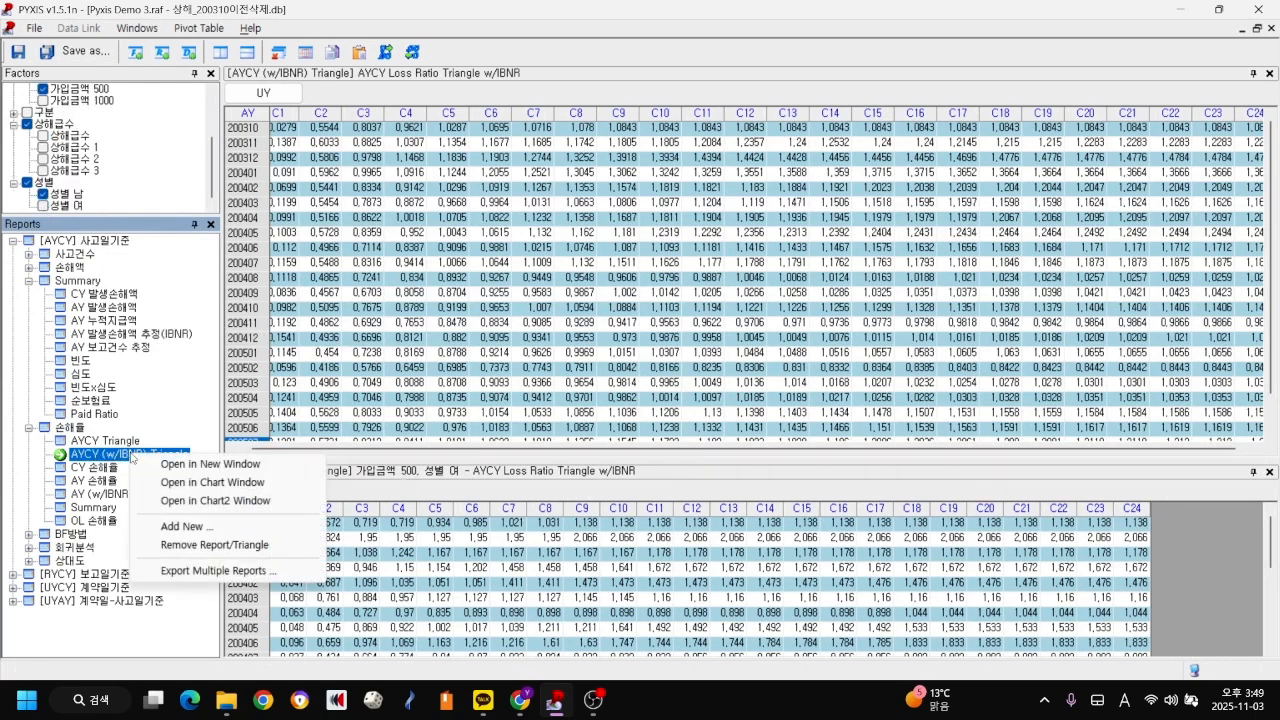
pyautogui.click(205, 468)
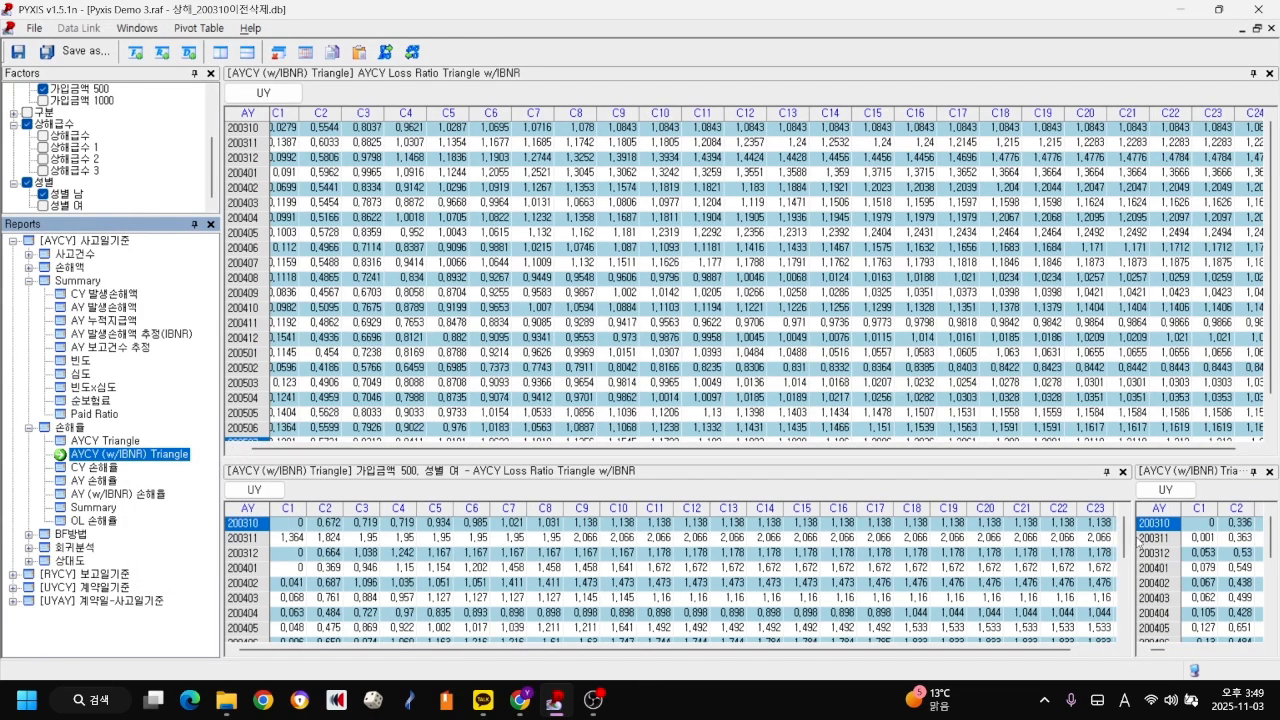
# - Arrange the two 가입금액 500 triangles side by side, enlarge them and compare female and male C24 loss ratios
pyautogui.moveTo(877, 540); pyautogui.dragTo(697, 540)
pyautogui.moveTo(709, 452); pyautogui.dragTo(704, 304)
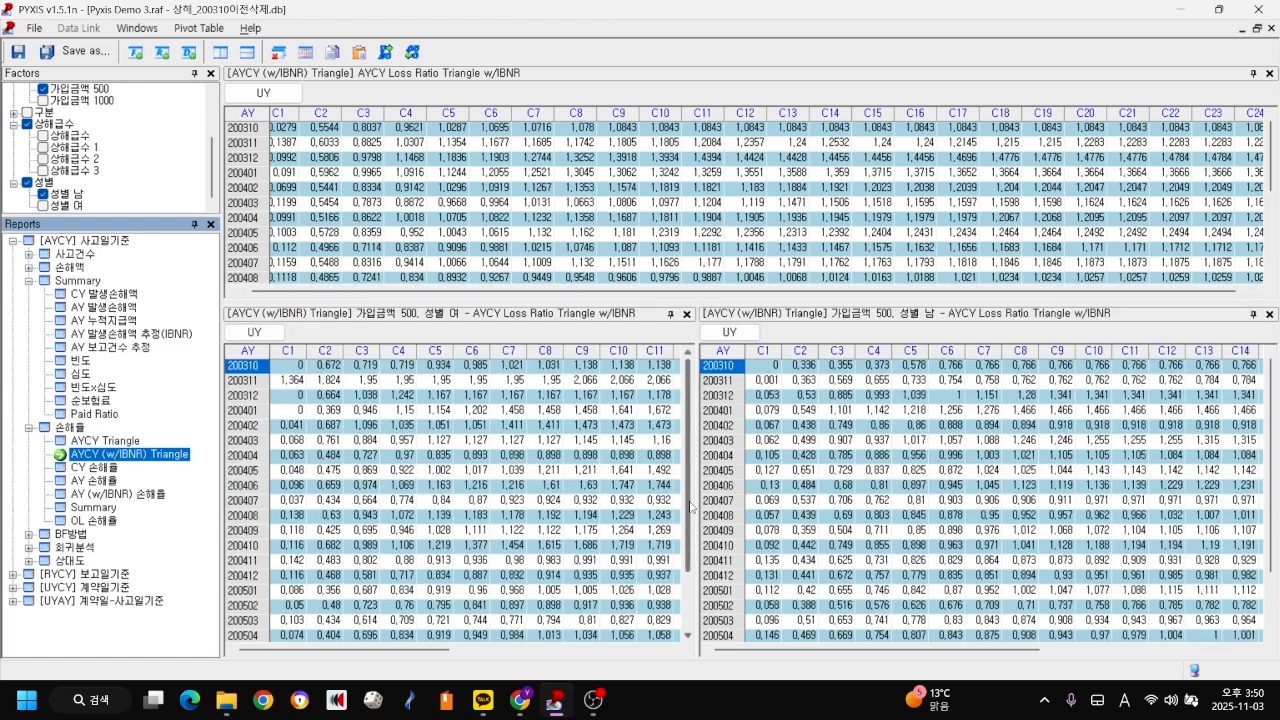
pyautogui.moveTo(694, 510); pyautogui.dragTo(684, 617)
pyautogui.click(660, 650)
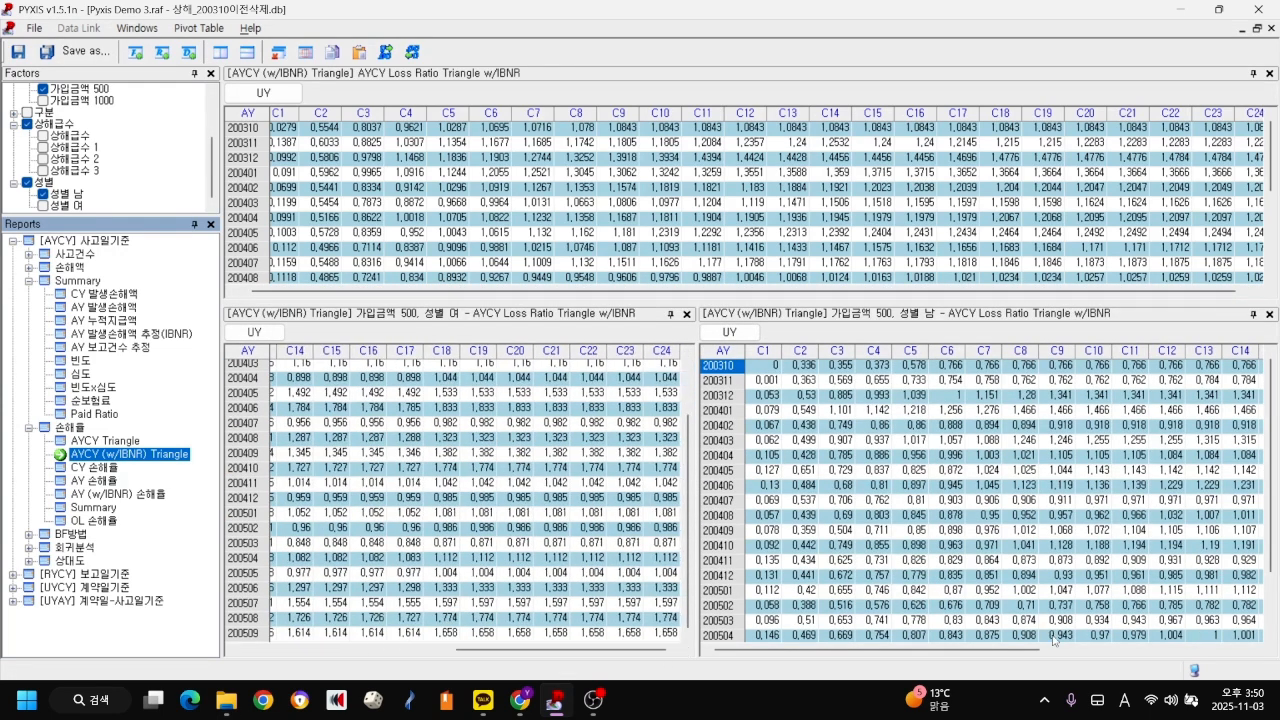
pyautogui.click(1253, 651)
pyautogui.click(1254, 651)
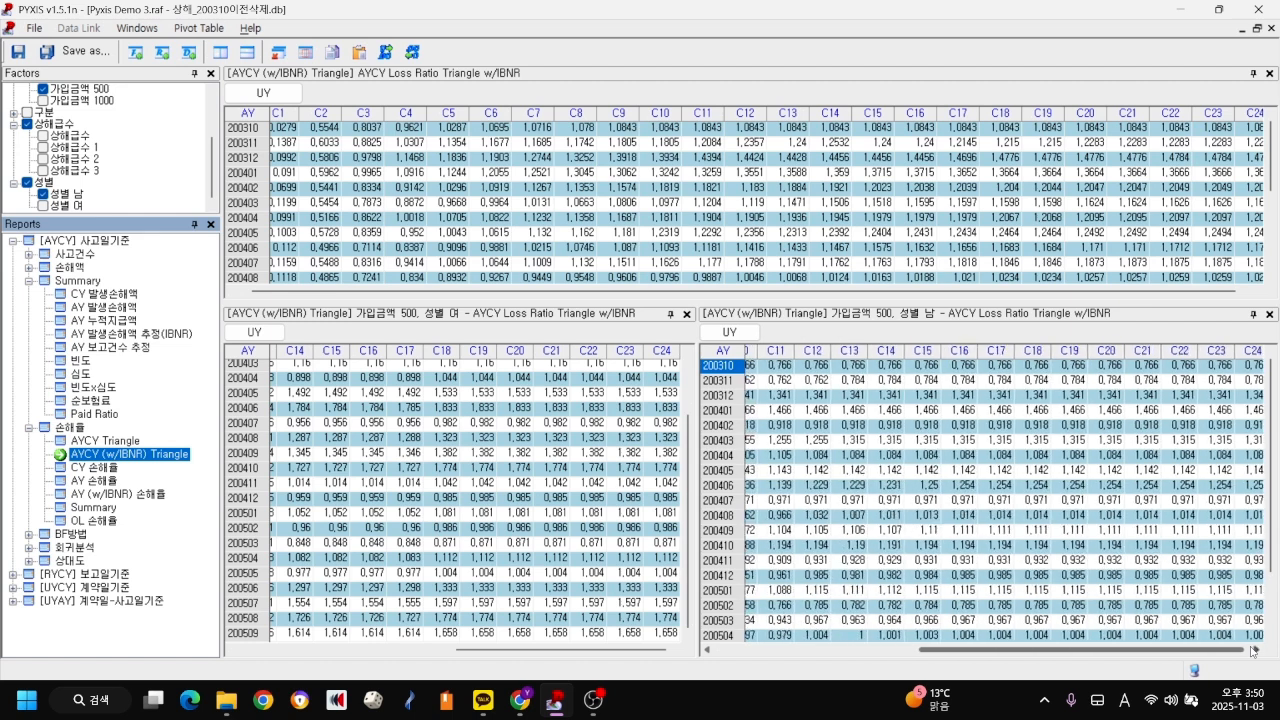
pyautogui.click(1254, 651)
pyautogui.click(1255, 650)
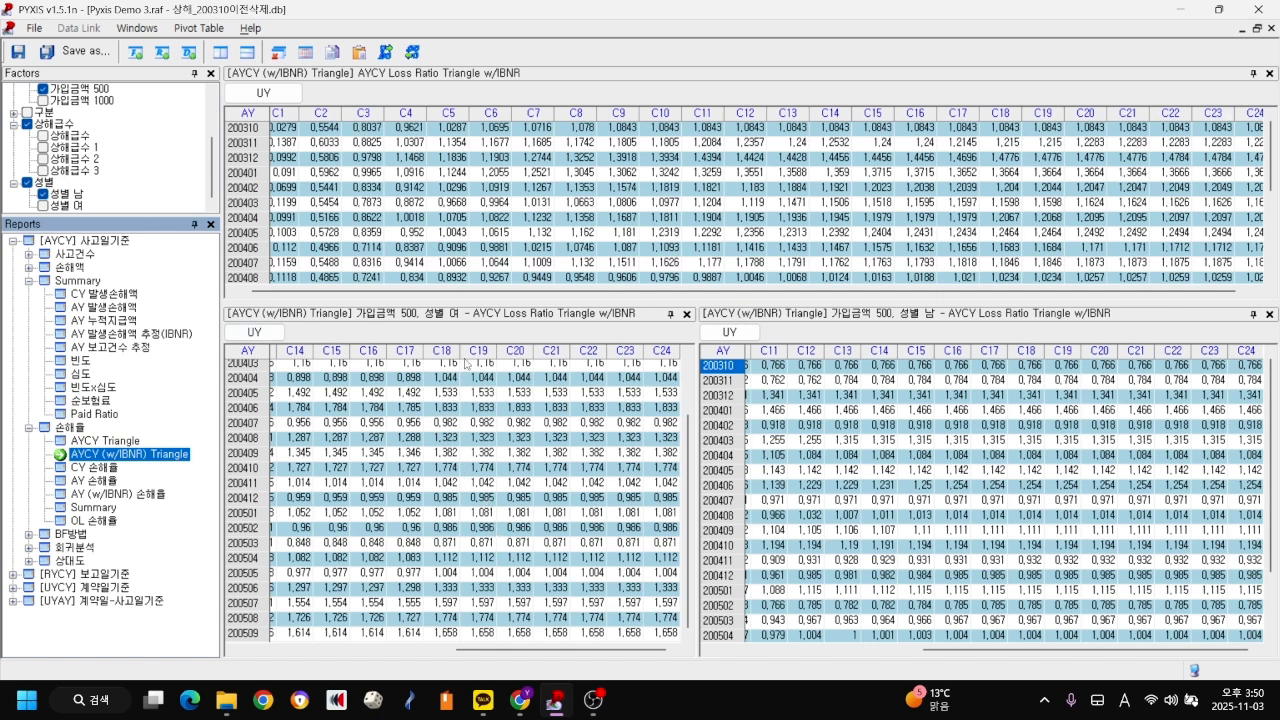
pyautogui.moveTo(446, 299); pyautogui.dragTo(448, 206)
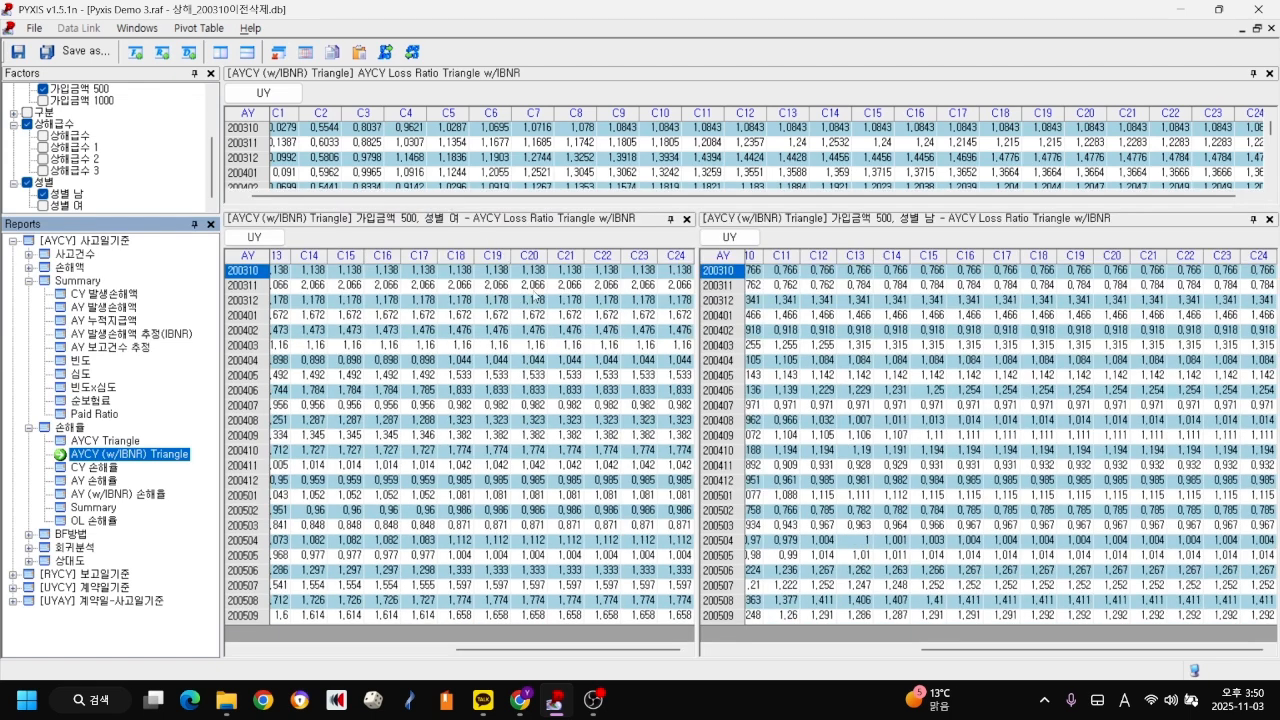
# - Limit the 성별 여 triangle to underwriting years 200406, 200407 and 200408, and bring its C24 column into view
pyautogui.click(258, 241)
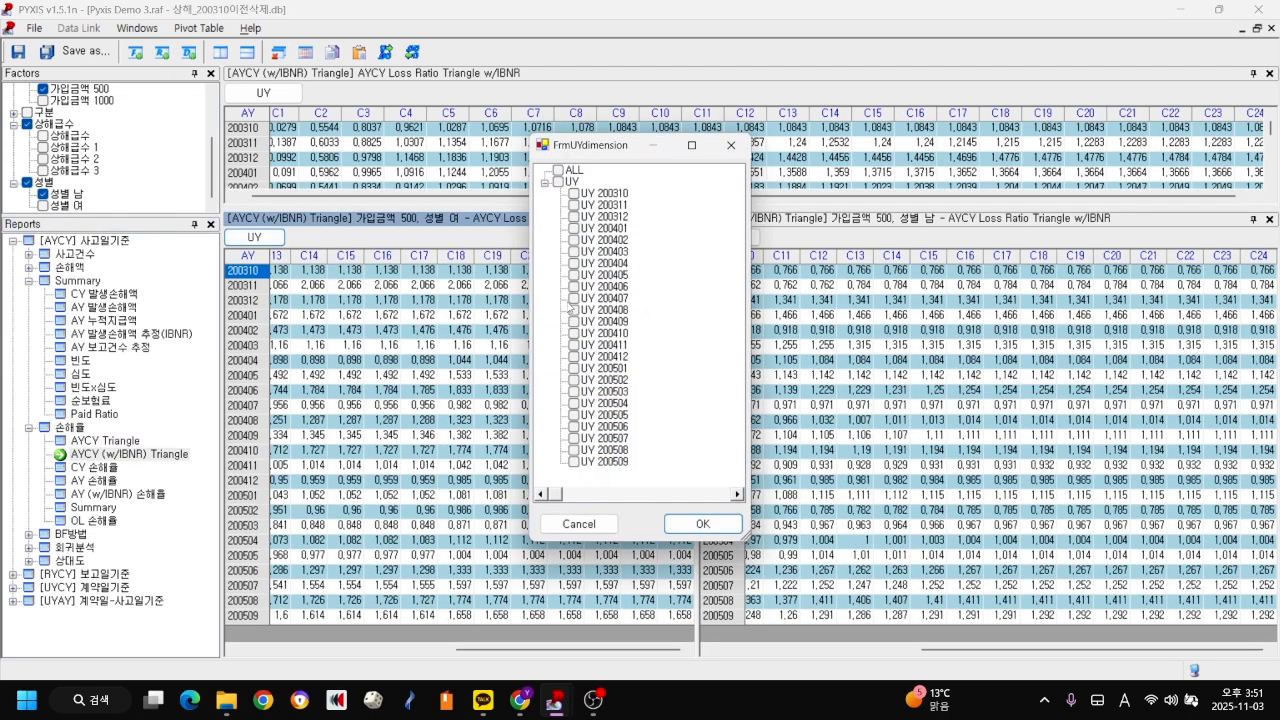
pyautogui.click(574, 287)
pyautogui.click(574, 298)
pyautogui.click(574, 310)
pyautogui.click(703, 524)
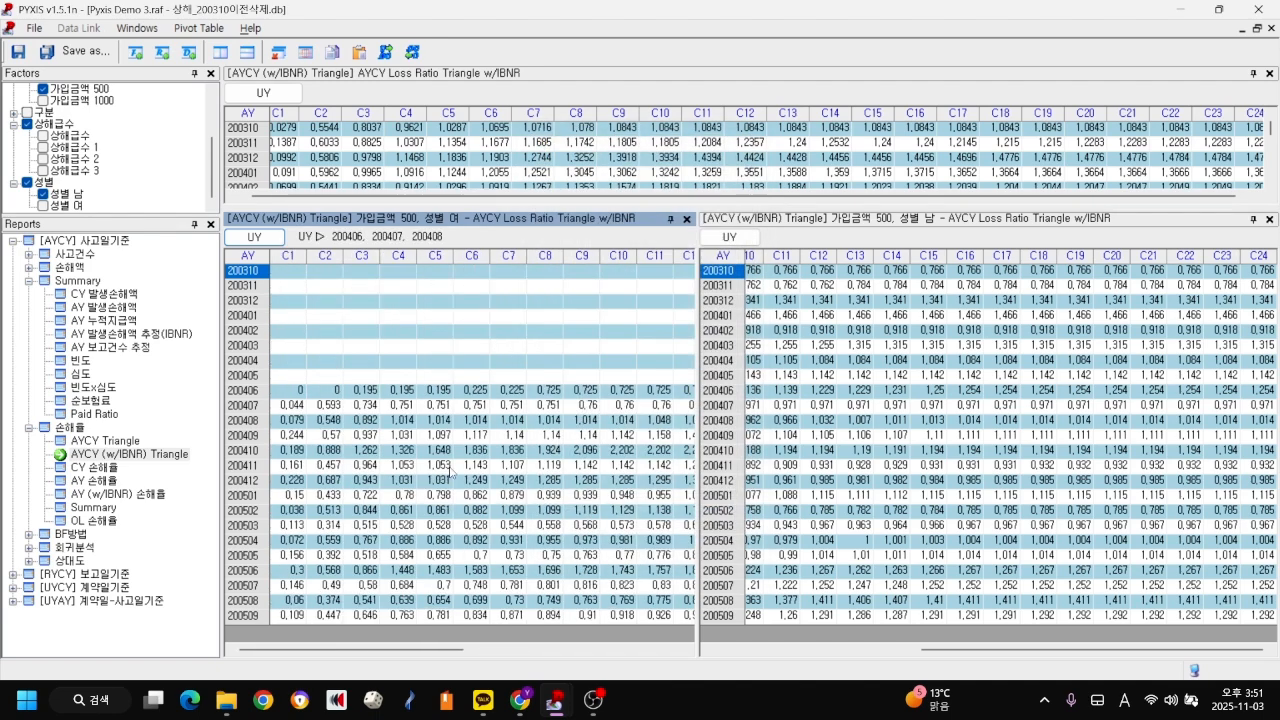
pyautogui.moveTo(407, 651); pyautogui.dragTo(651, 645)
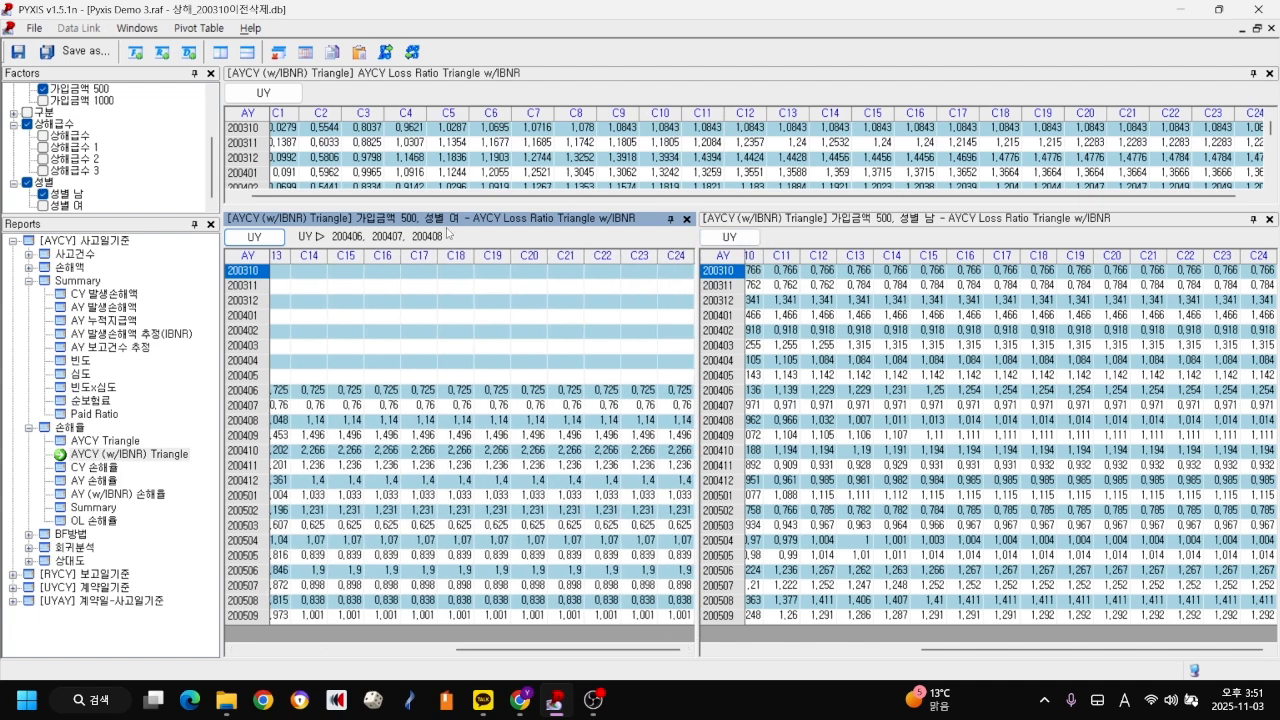
# - Limit the 성별 남 triangle to UY 200406, 200407 and 200408 as well, and show its C24 column
pyautogui.click(729, 240)
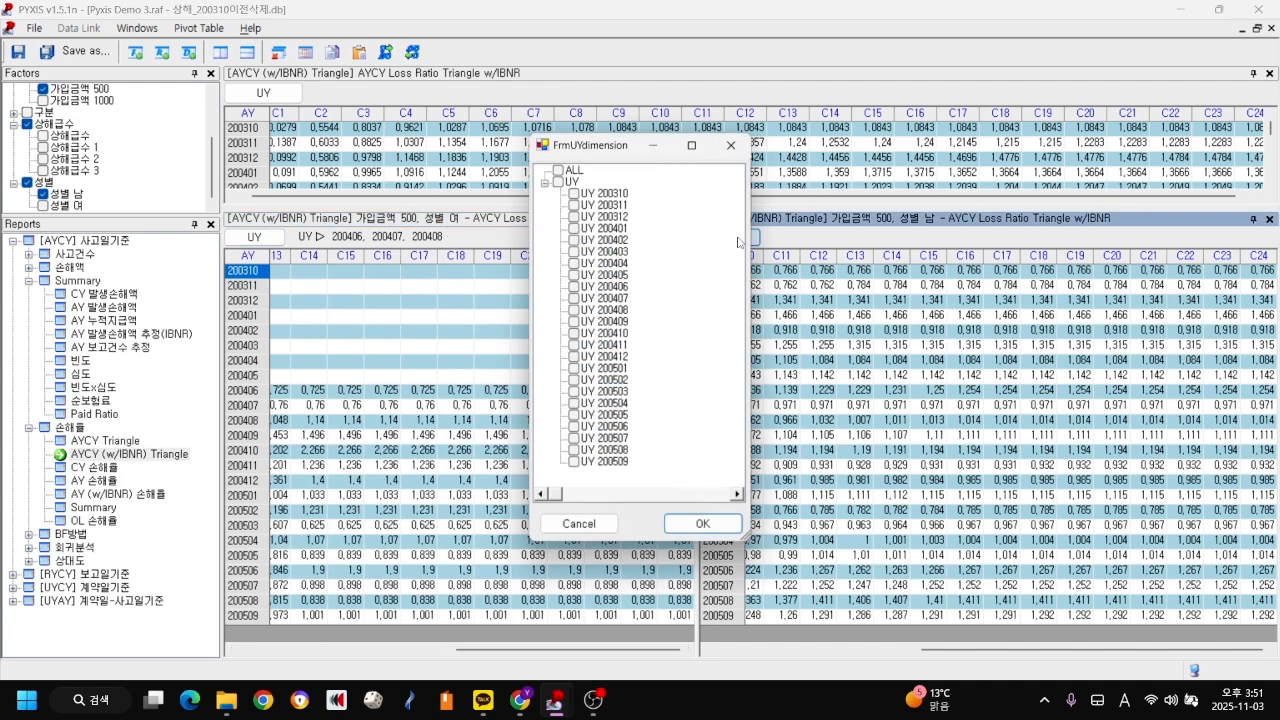
pyautogui.click(574, 286)
pyautogui.click(574, 298)
pyautogui.click(574, 310)
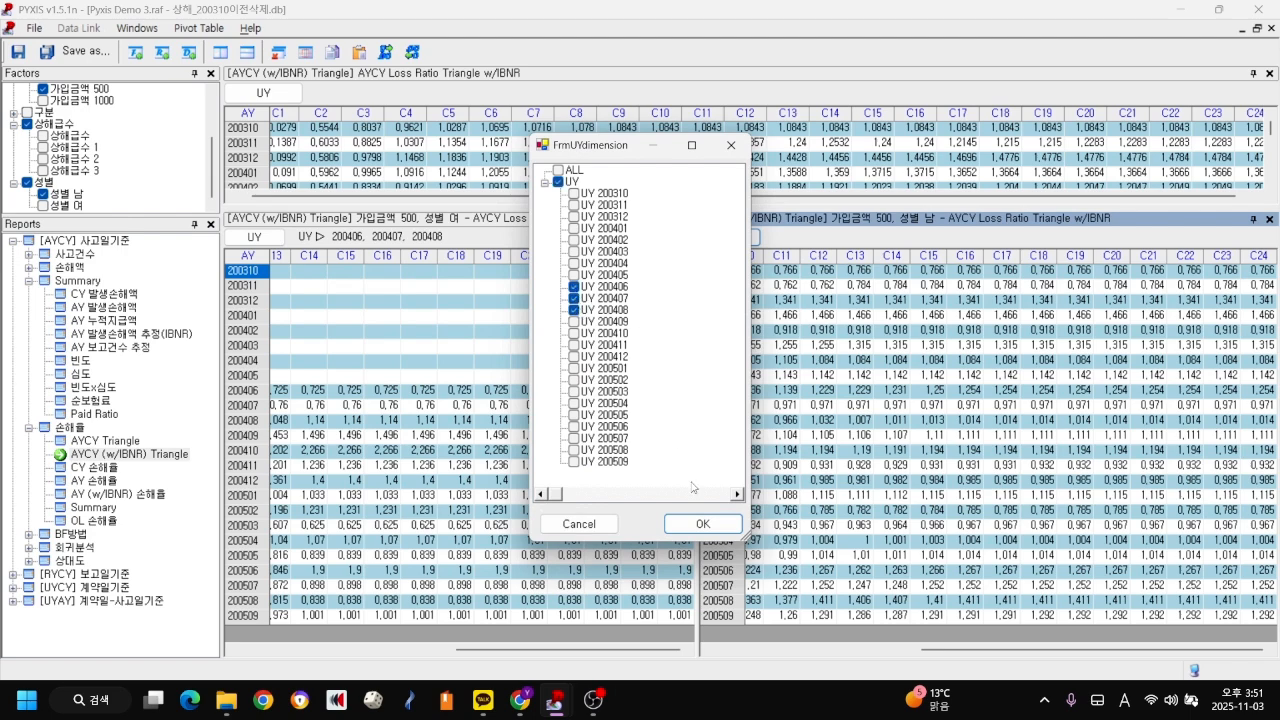
pyautogui.click(703, 524)
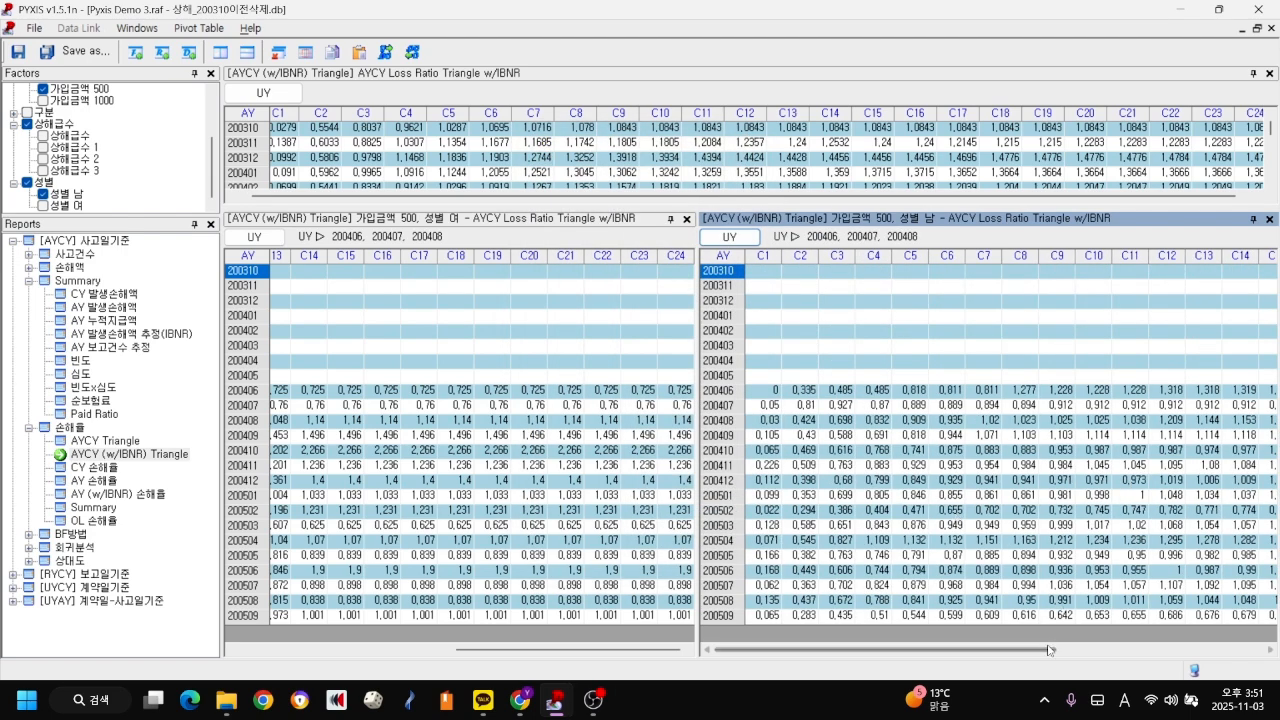
pyautogui.moveTo(1058, 648); pyautogui.dragTo(1275, 648)
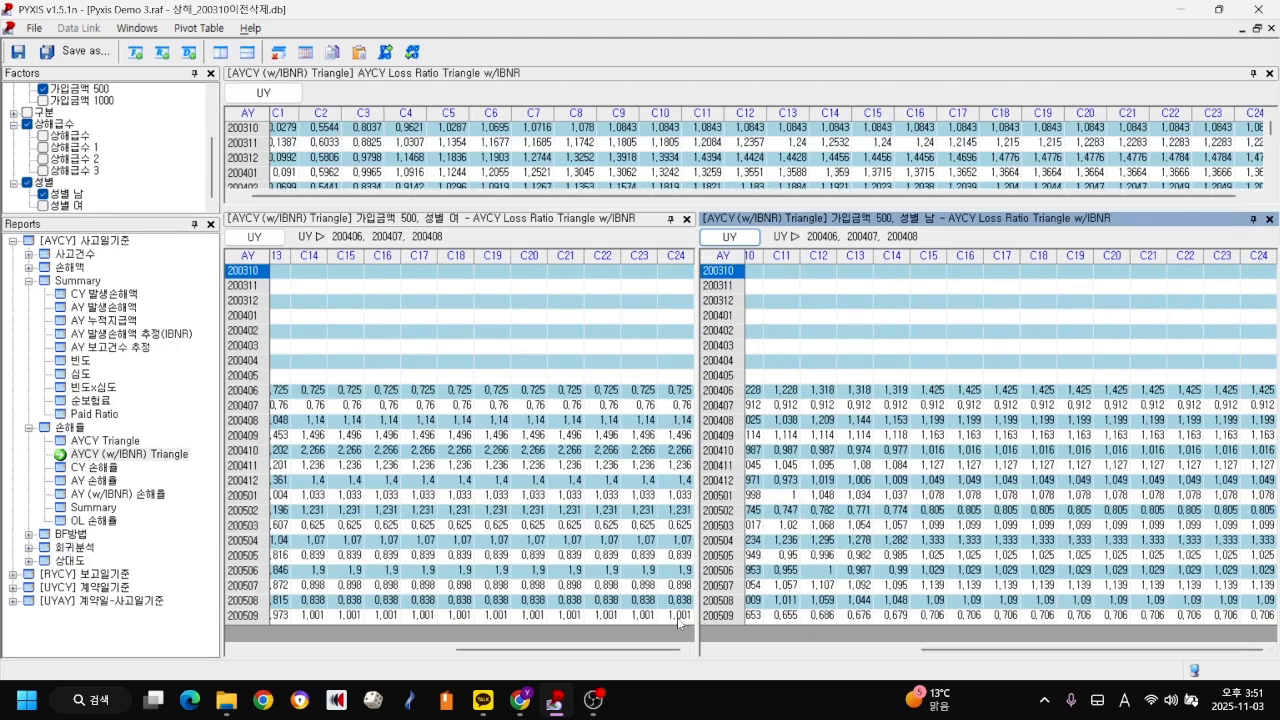
# - Compare the C24 loss ratios of both genders for AY 200506 and 200507, and check AY 200410 for 성별 여
pyautogui.click(1260, 588)
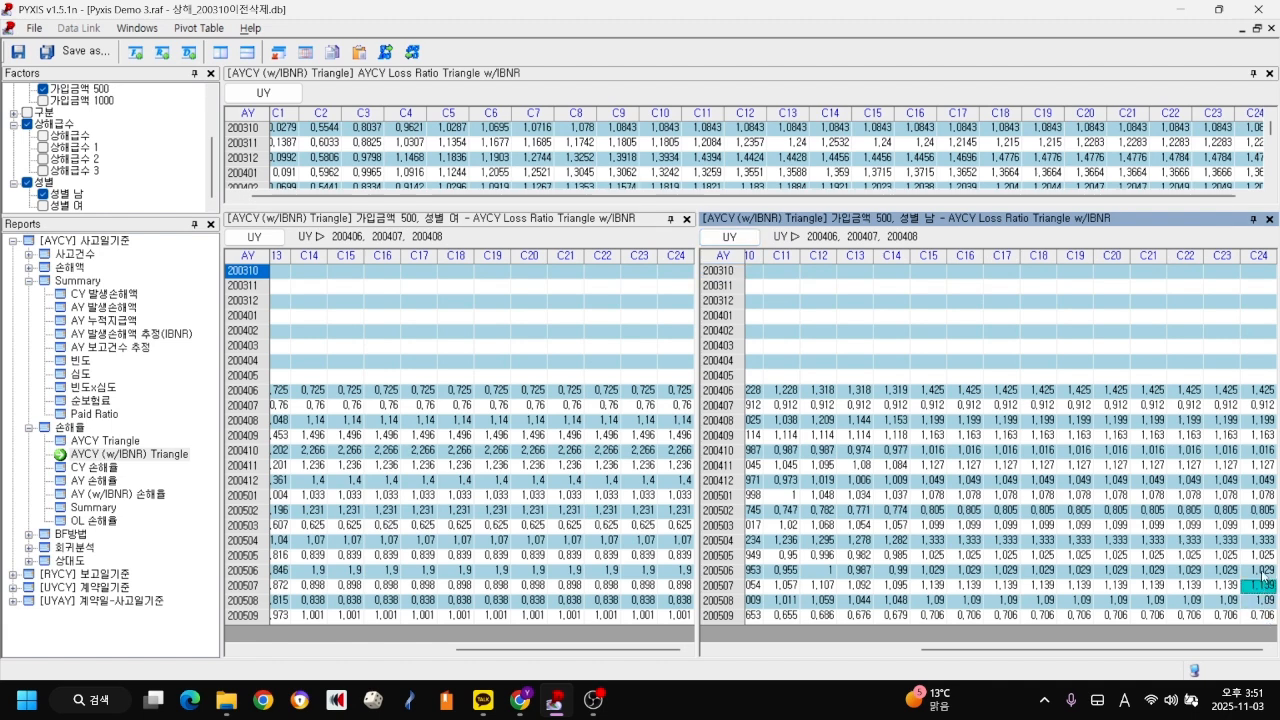
pyautogui.click(1261, 571)
pyautogui.click(678, 601)
pyautogui.click(680, 588)
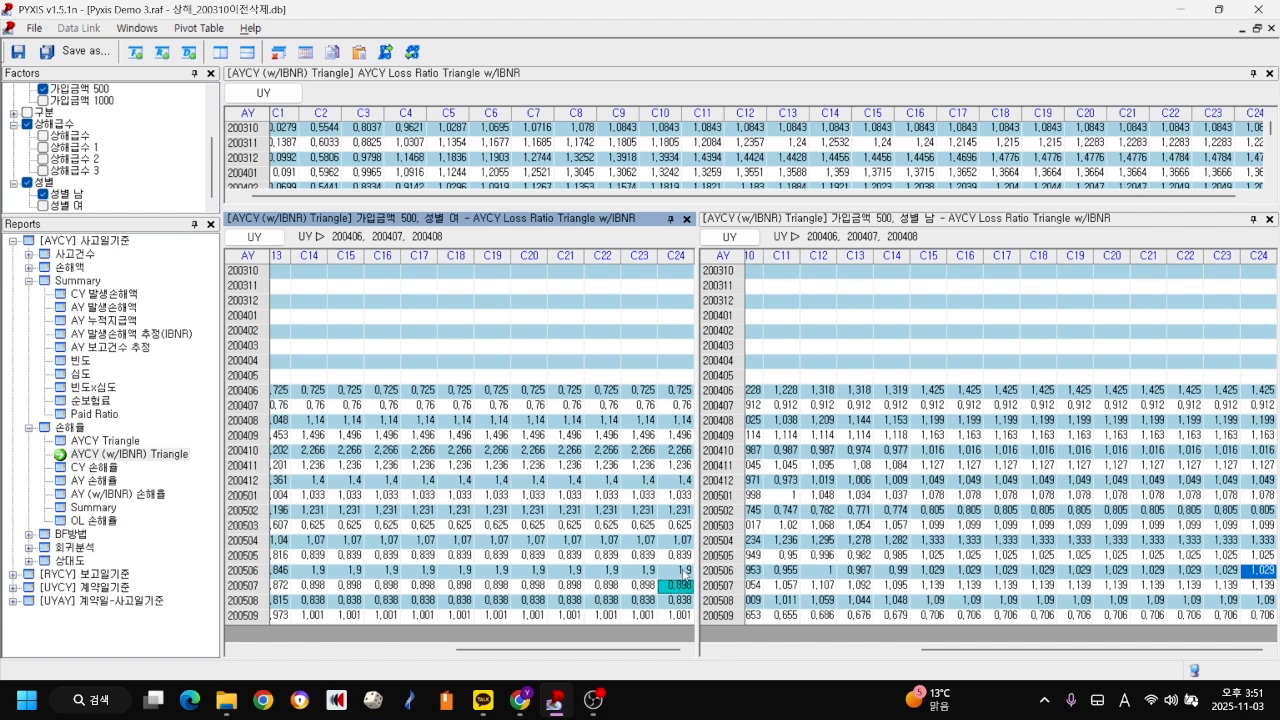
pyautogui.click(684, 571)
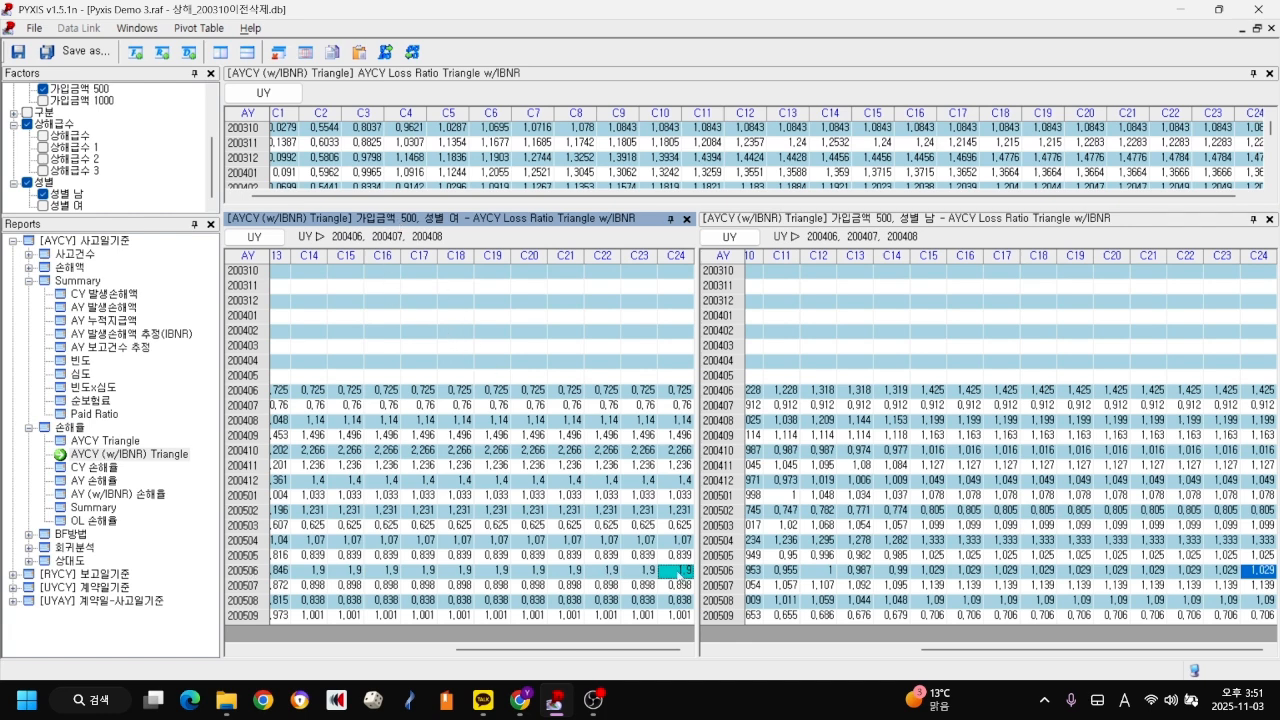
pyautogui.click(682, 452)
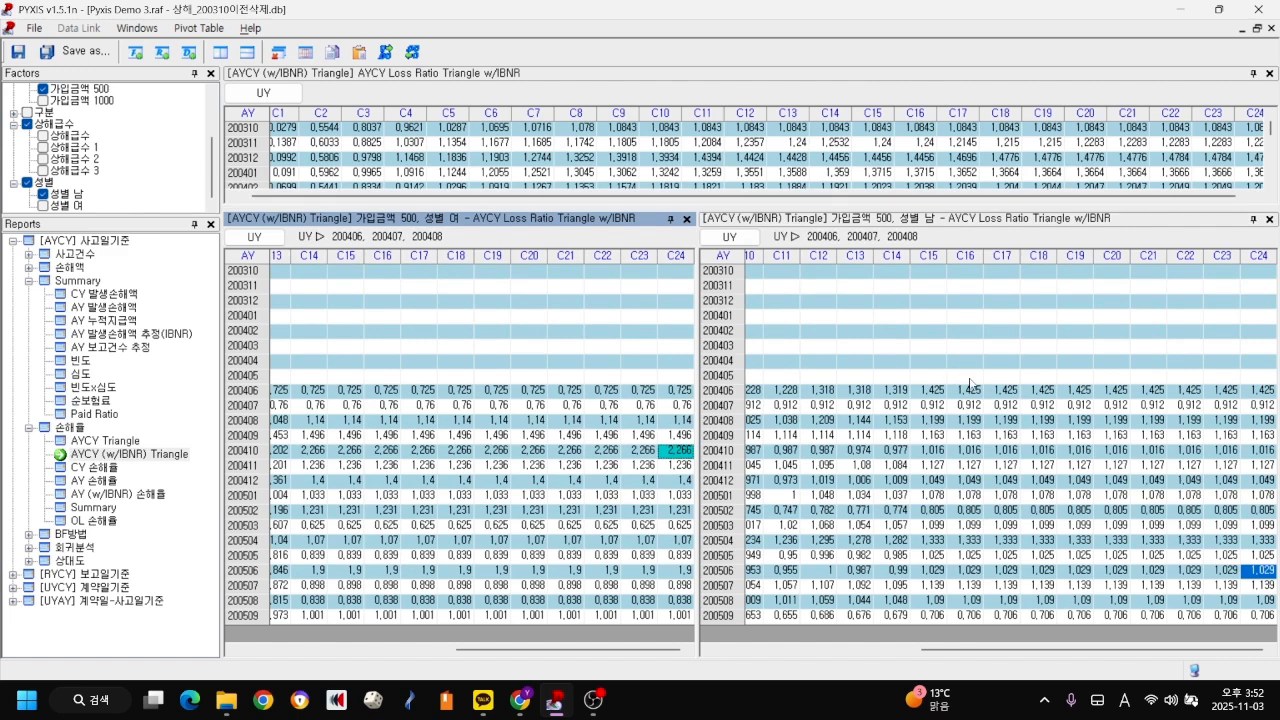
# - Close both 가입금액 500 triangles and leave the remaining overall triangle without an underwriting-year selection
pyautogui.click(1269, 218)
pyautogui.click(1269, 218)
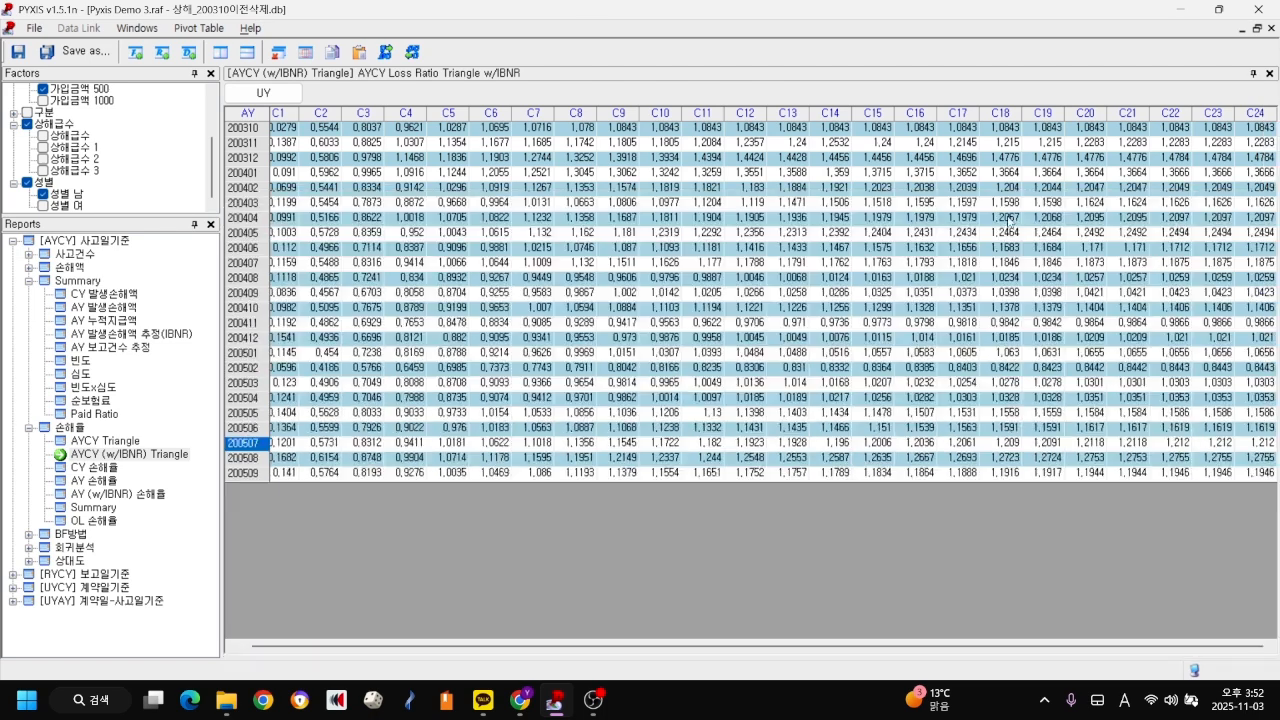
pyautogui.click(263, 92)
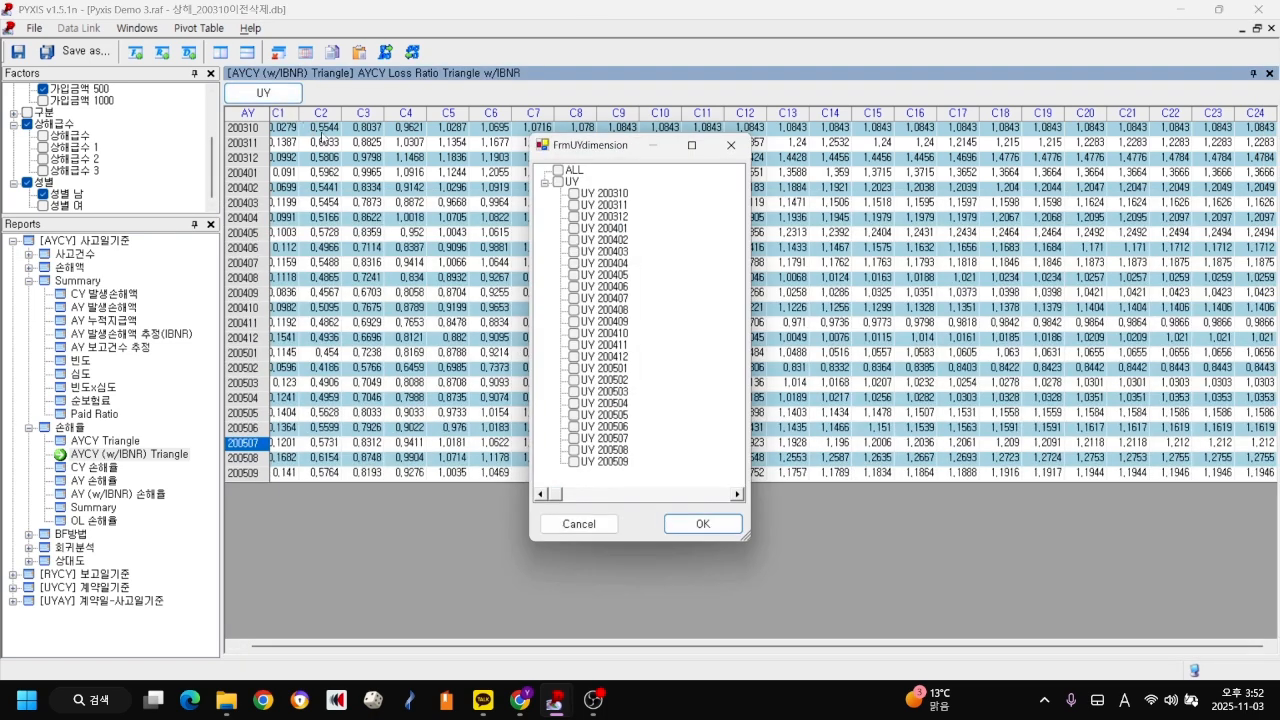
pyautogui.click(703, 524)
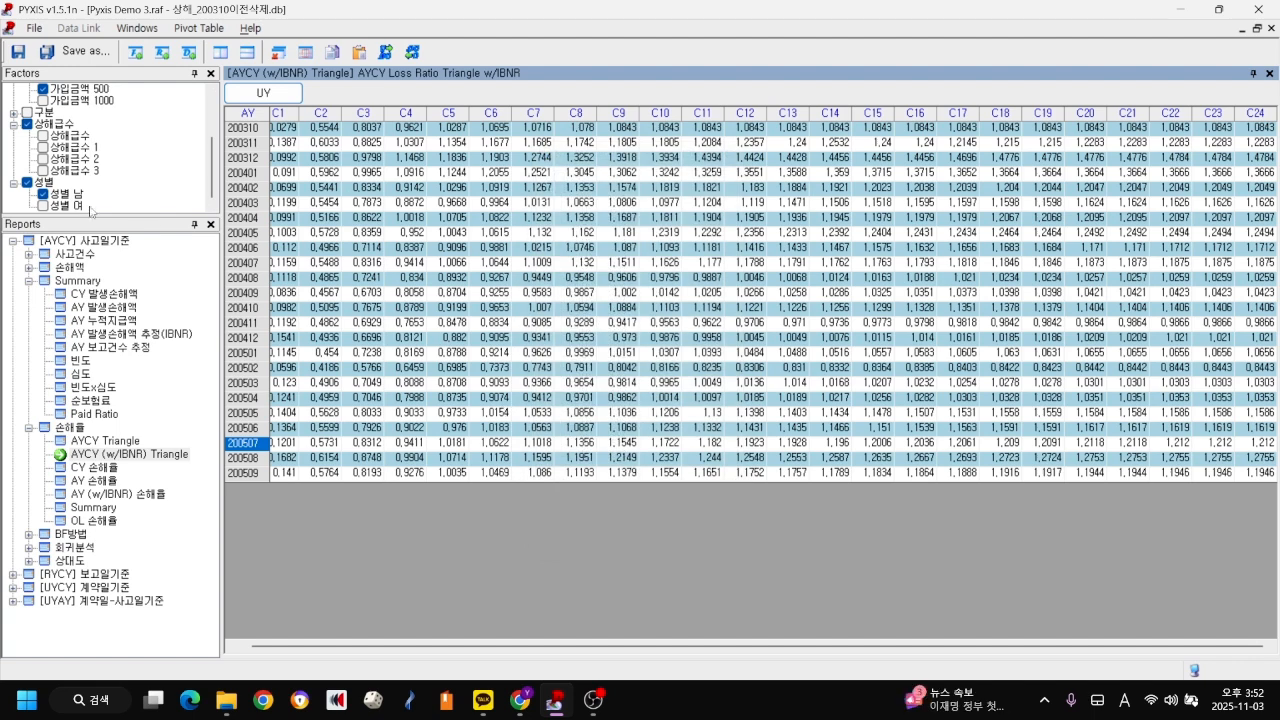
# - Clear the 가입금액 500 and 성별 남 factors and make the factor list taller
pyautogui.click(43, 89)
pyautogui.click(130, 148)
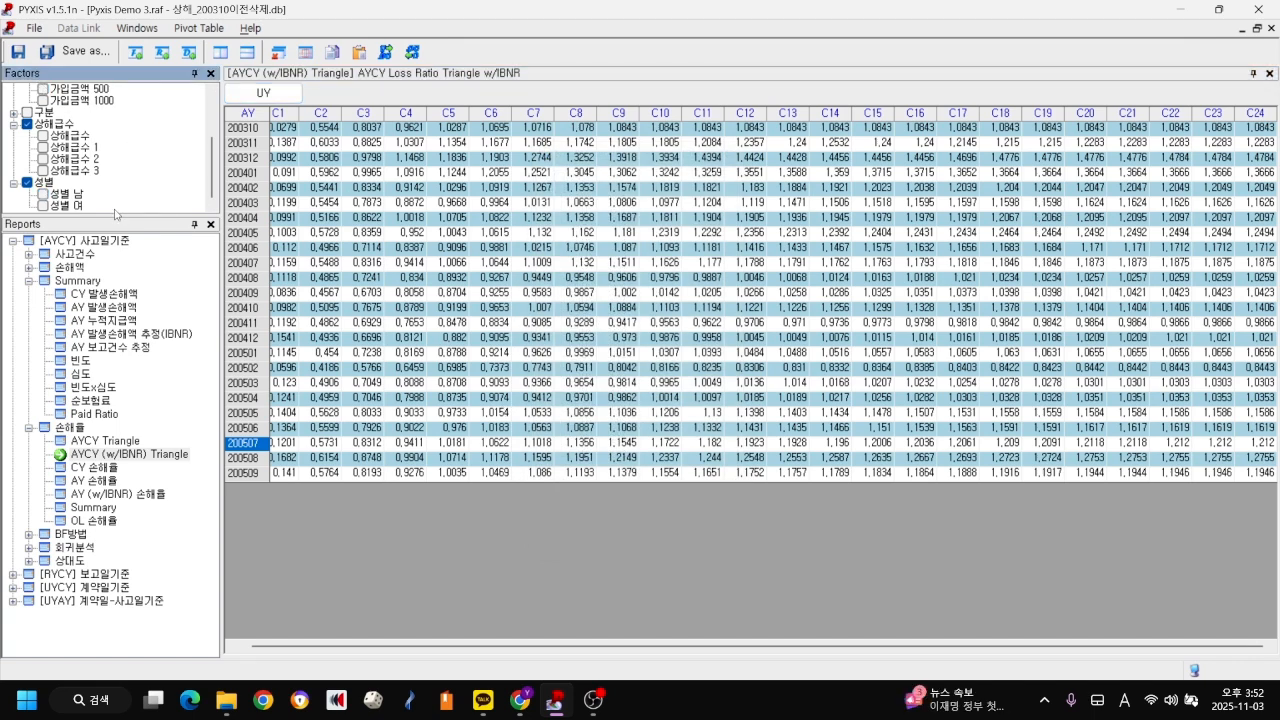
pyautogui.moveTo(116, 216); pyautogui.dragTo(117, 283)
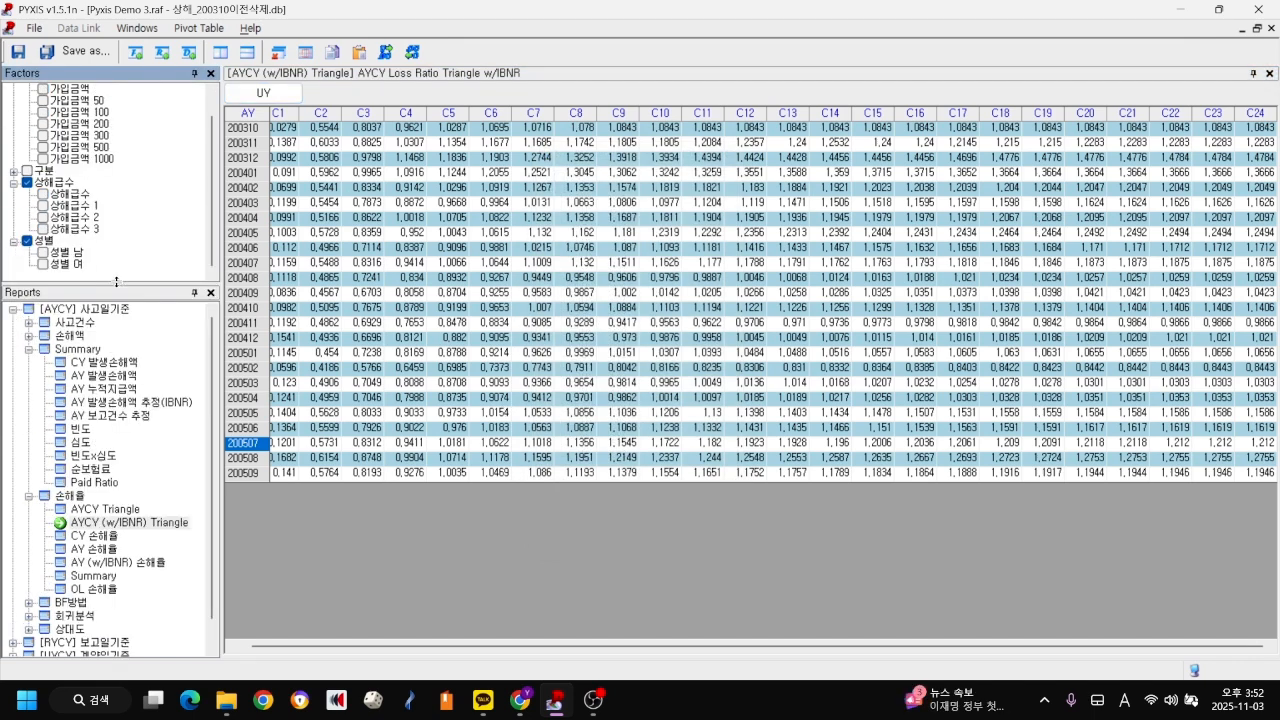
pyautogui.scroll(1, 152, 207)
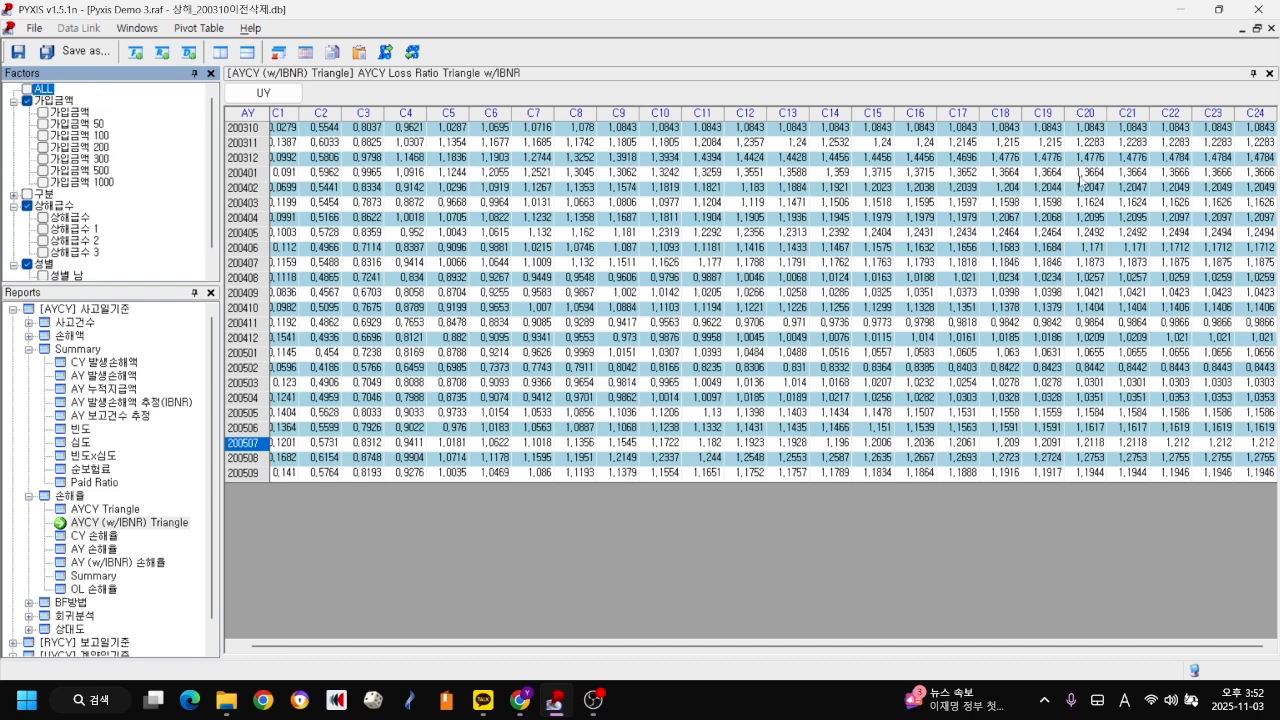
# - Open the 지급액 report from 손해액 under [UYAY] 계약일-사고일기준 and examine the A1 and A2 payments of UY 200504
pyautogui.scroll(-1, 90, 597)
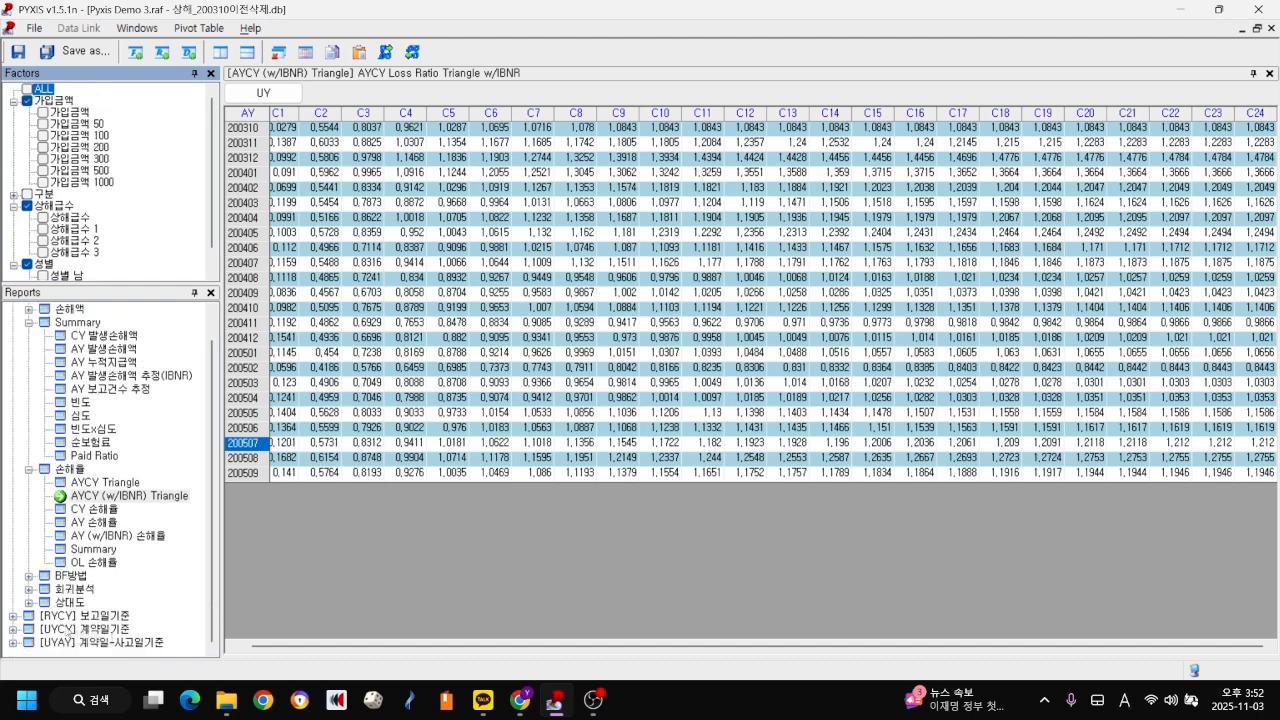
pyautogui.click(13, 644)
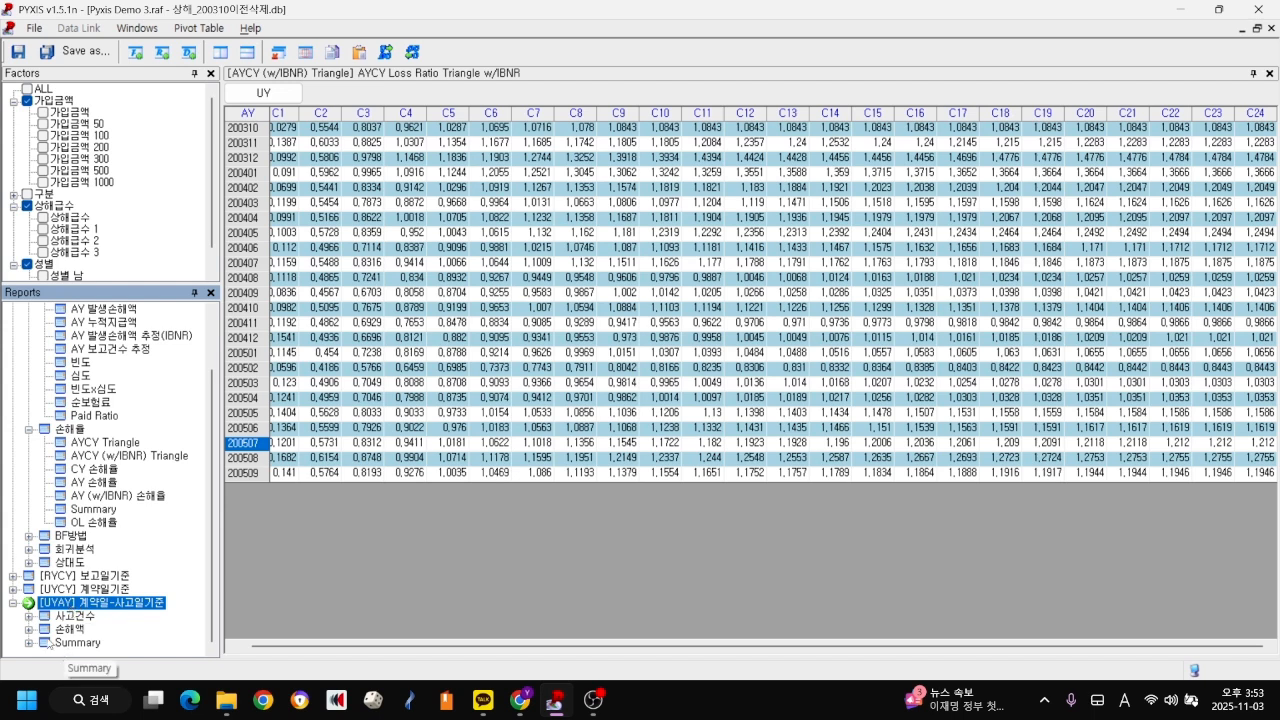
pyautogui.click(30, 631)
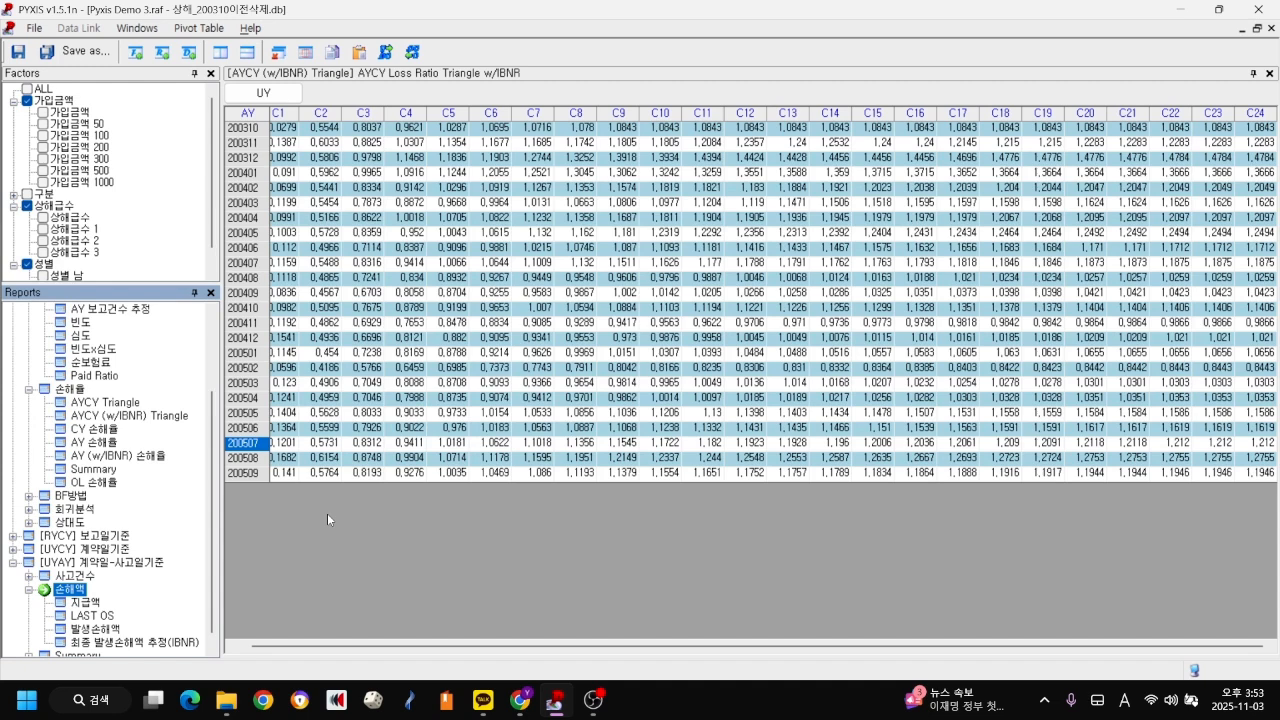
pyautogui.click(85, 606)
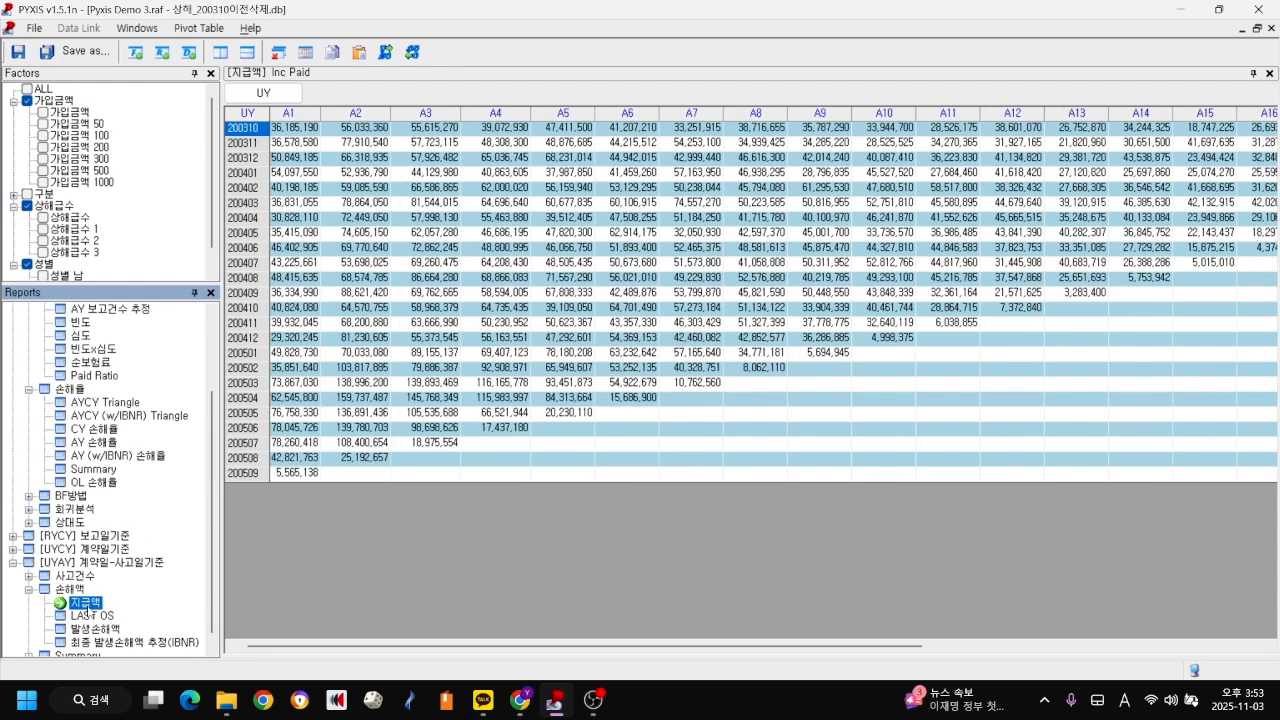
pyautogui.click(298, 399)
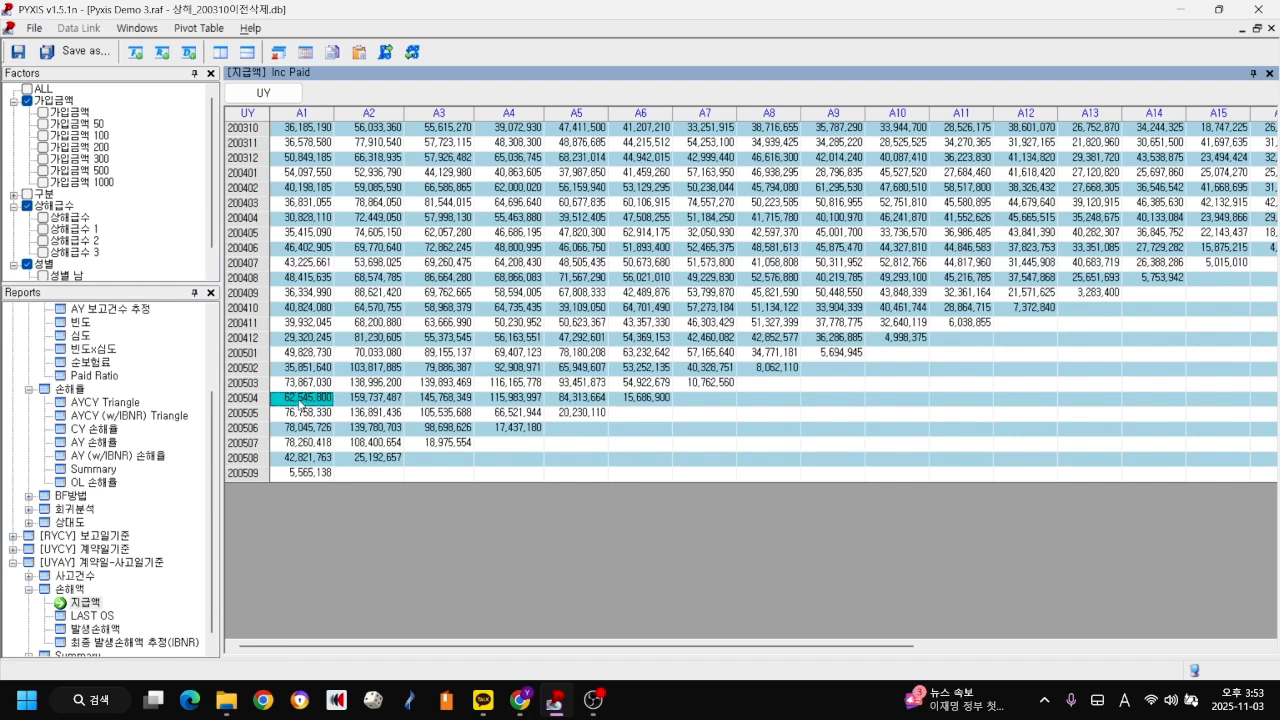
pyautogui.click(381, 402)
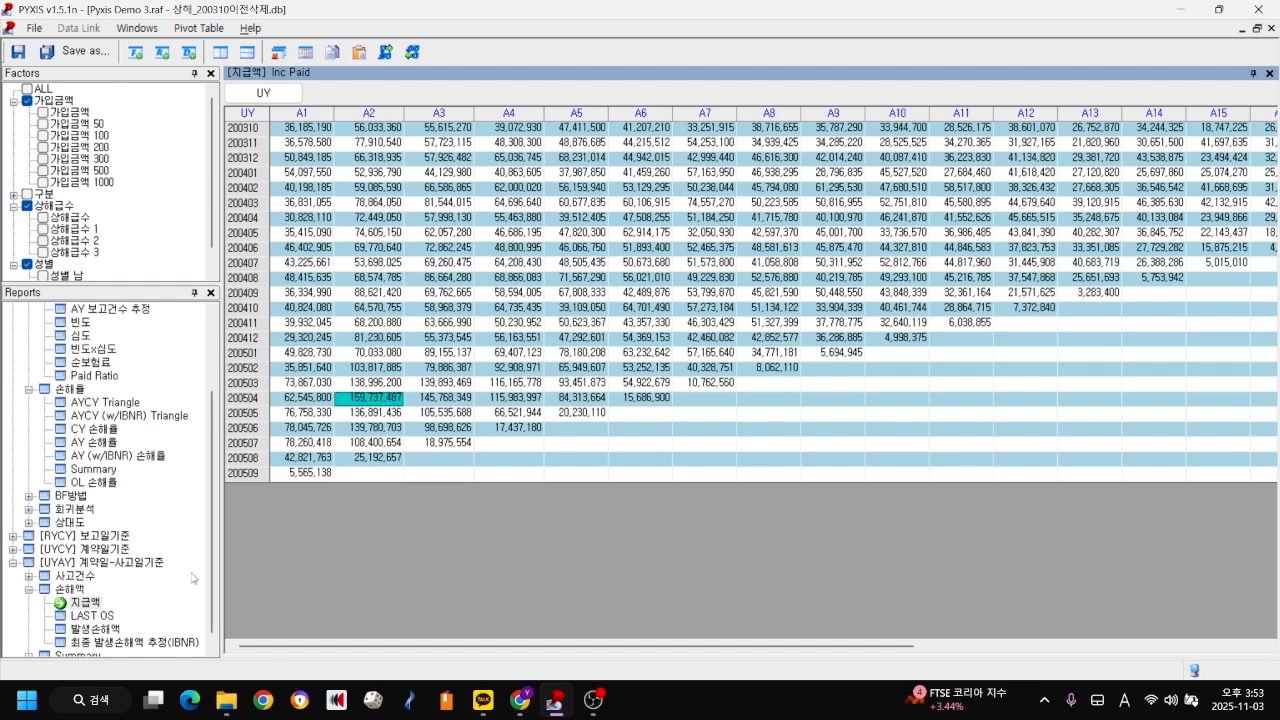
# - View the LAST OS report and the 최종 발생손해액 추정(IBNR) report of the [UYAY] 손해액 group
pyautogui.click(98, 617)
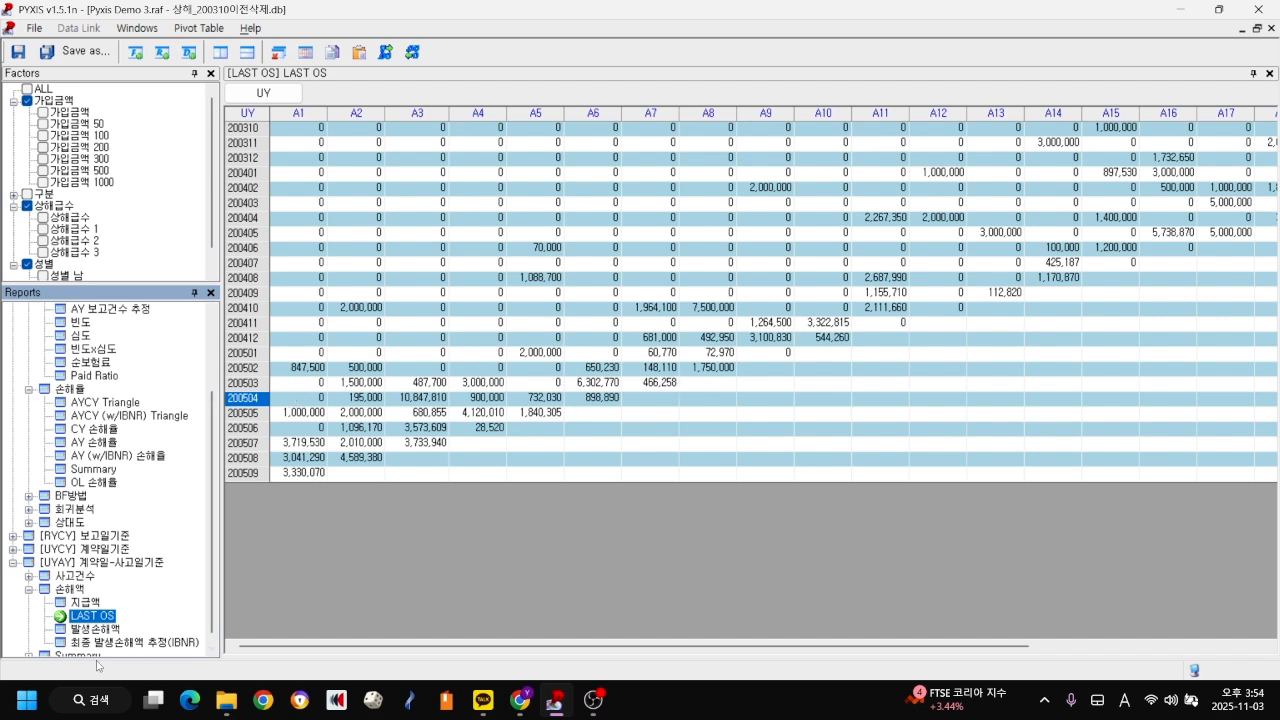
pyautogui.click(109, 645)
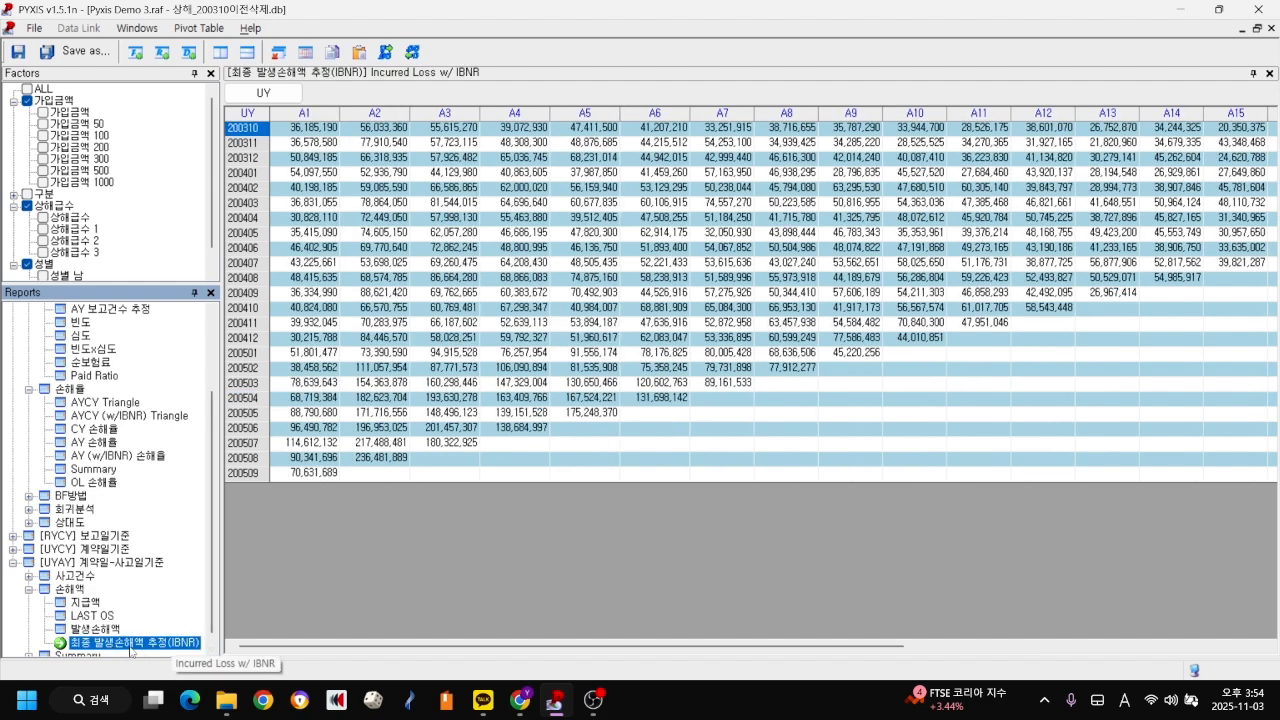
# - Examine the A1 value of UY 200504 in the 최종 발생손해액 추정(IBNR) triangle
pyautogui.scroll(-1, 118, 468)
pyautogui.scroll(3, 122, 442)
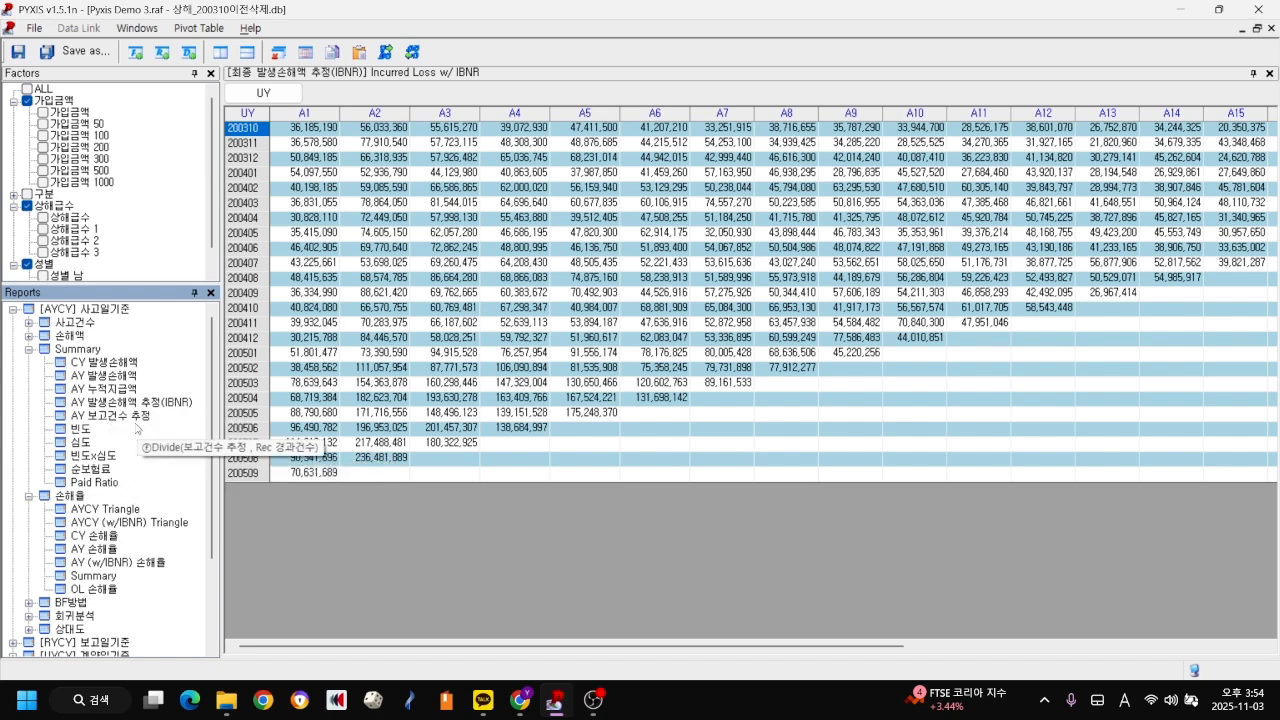
pyautogui.scroll(-3, 137, 428)
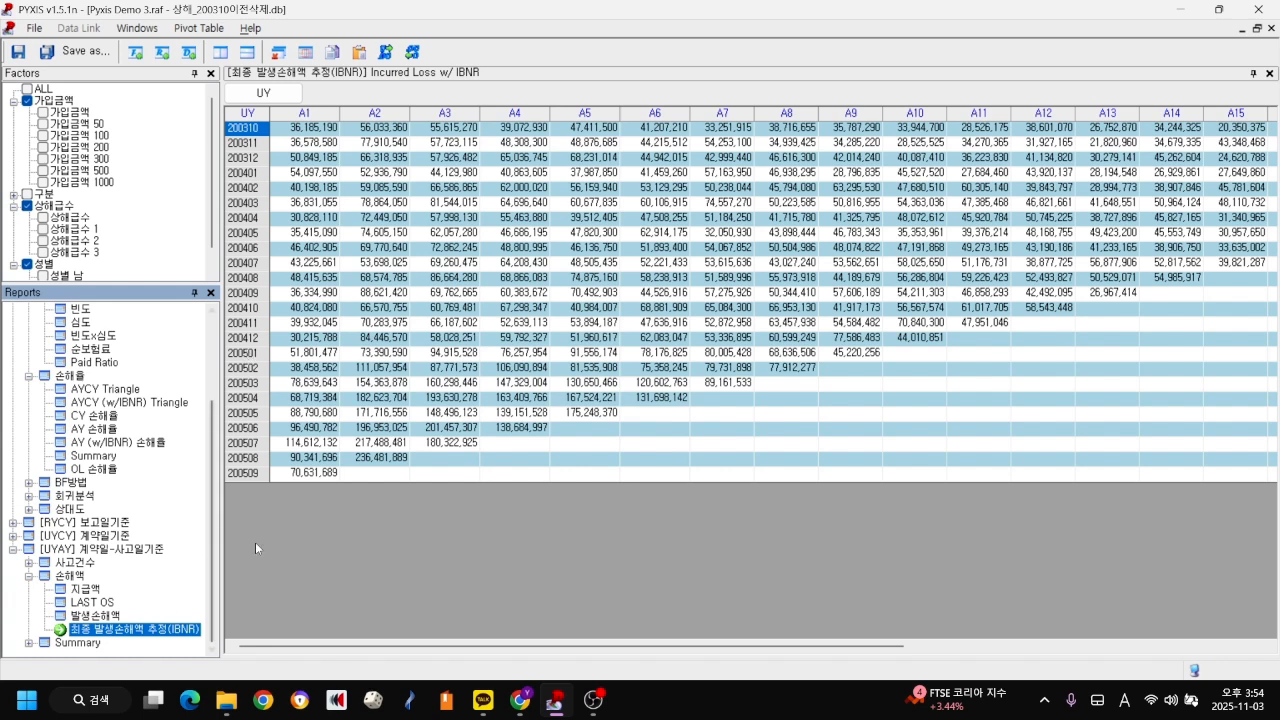
pyautogui.click(313, 398)
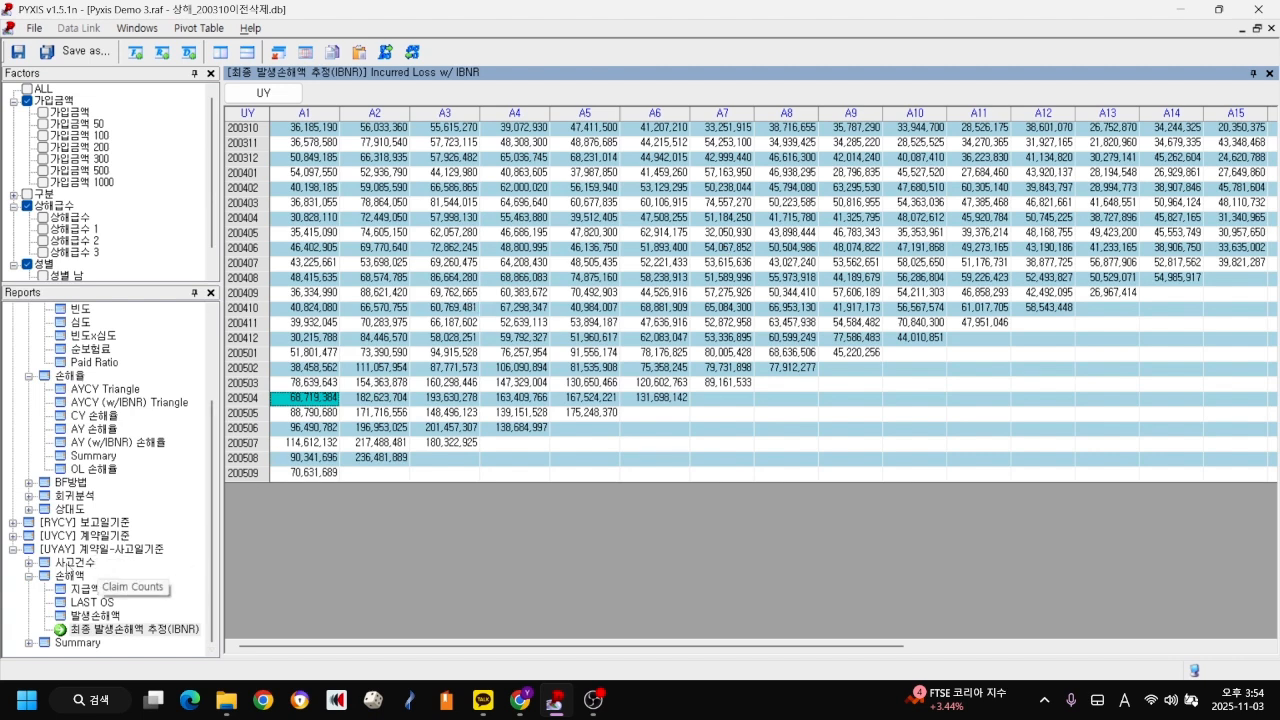
# - Open the 경과보험료 report from Policies > Earned under [UYCY] 계약일기준 in a new window and arrange both reports side by side
pyautogui.click(12, 537)
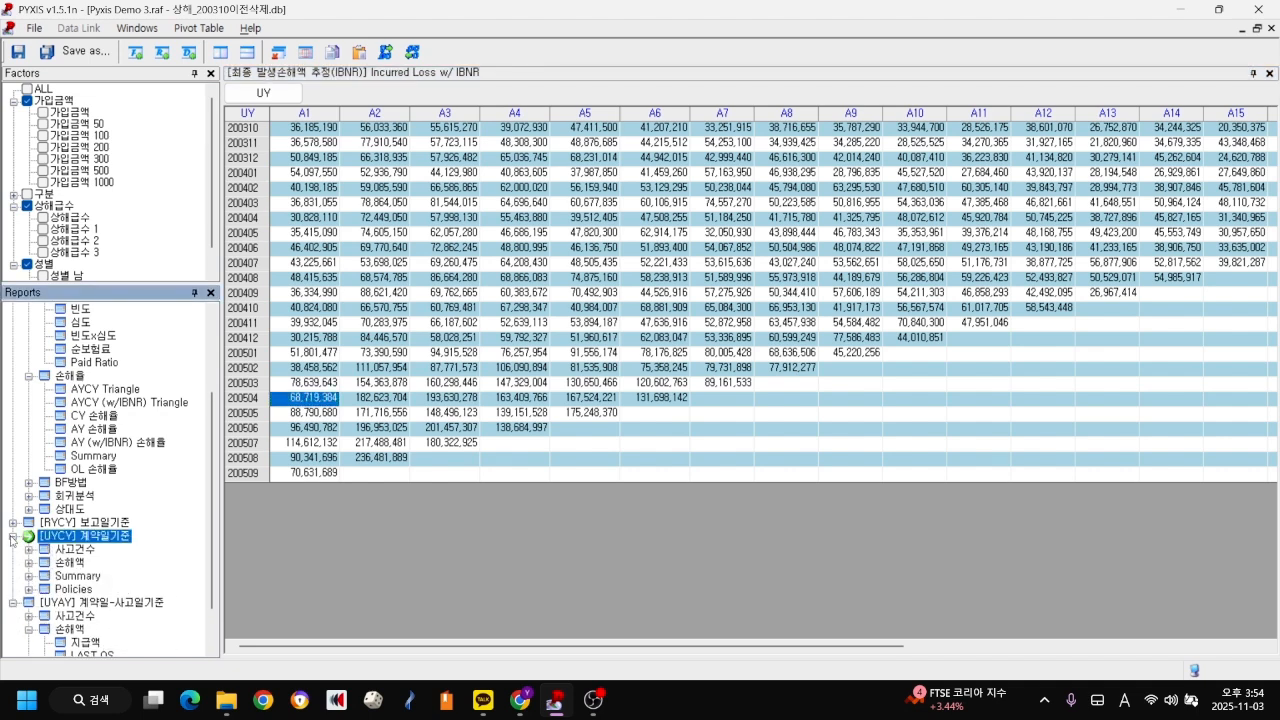
pyautogui.click(30, 590)
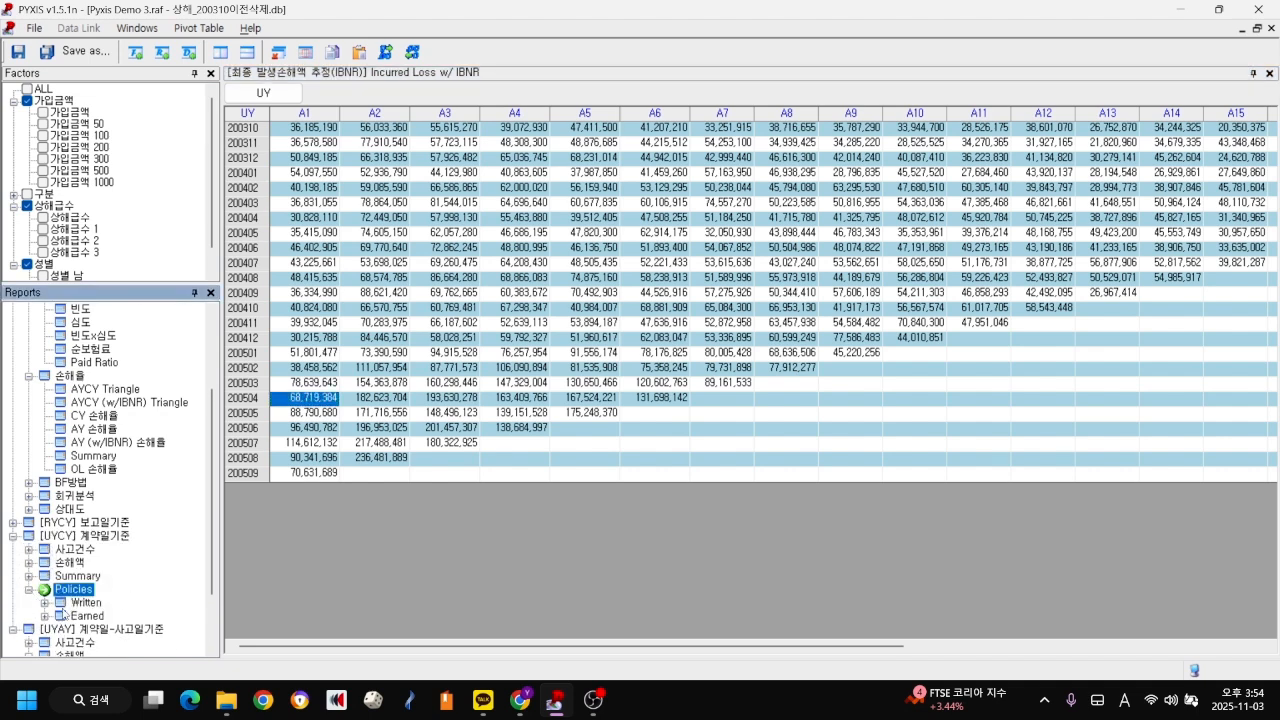
pyautogui.click(44, 616)
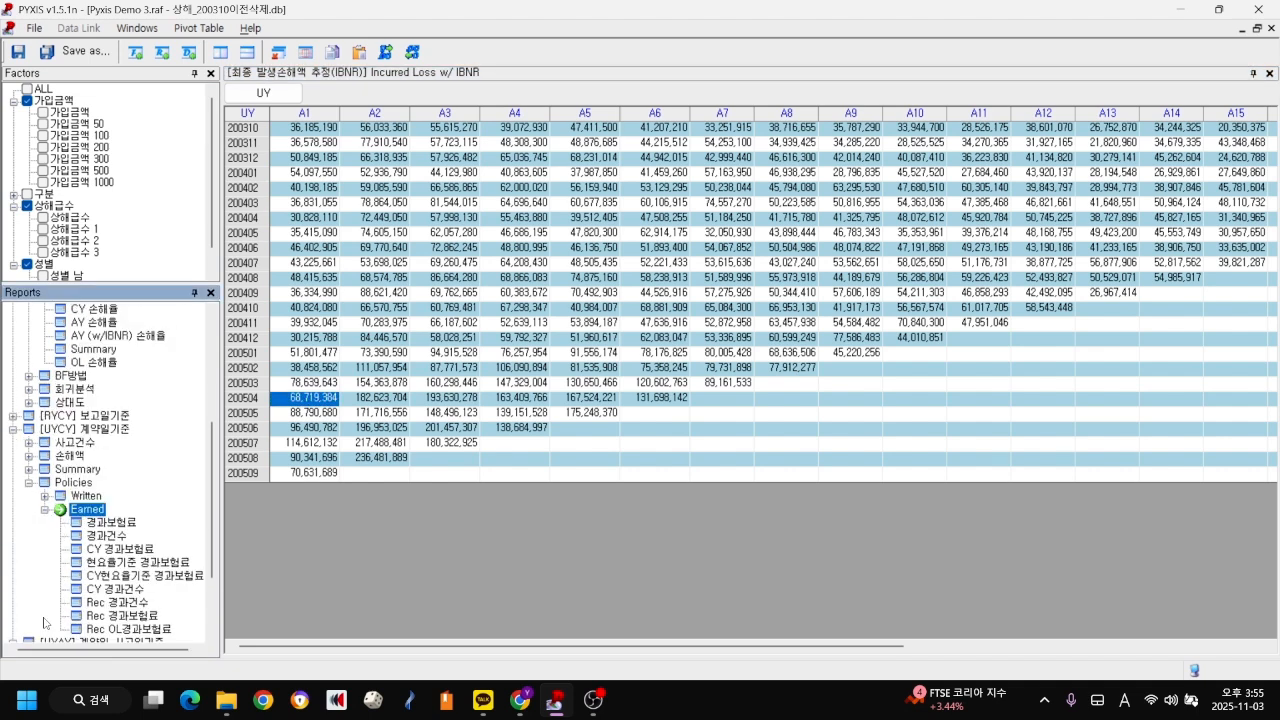
pyautogui.scroll(-3, 130, 509)
pyautogui.rightClick(120, 424)
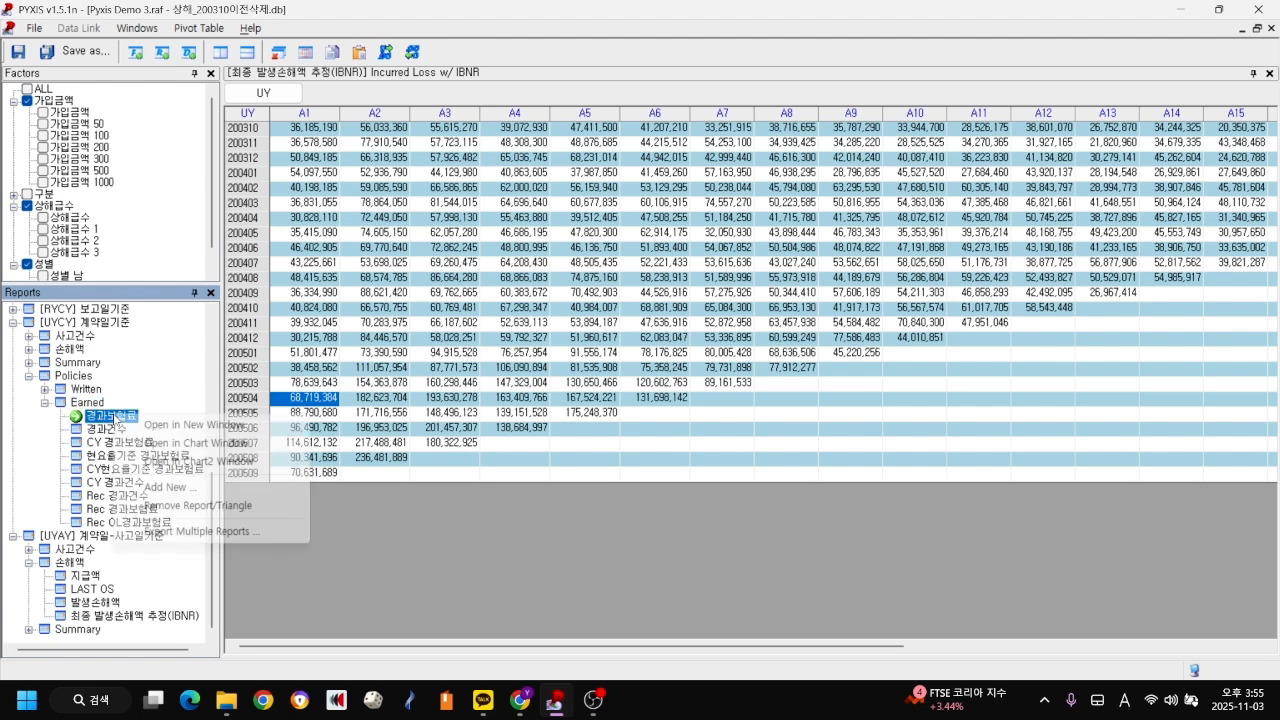
pyautogui.click(158, 426)
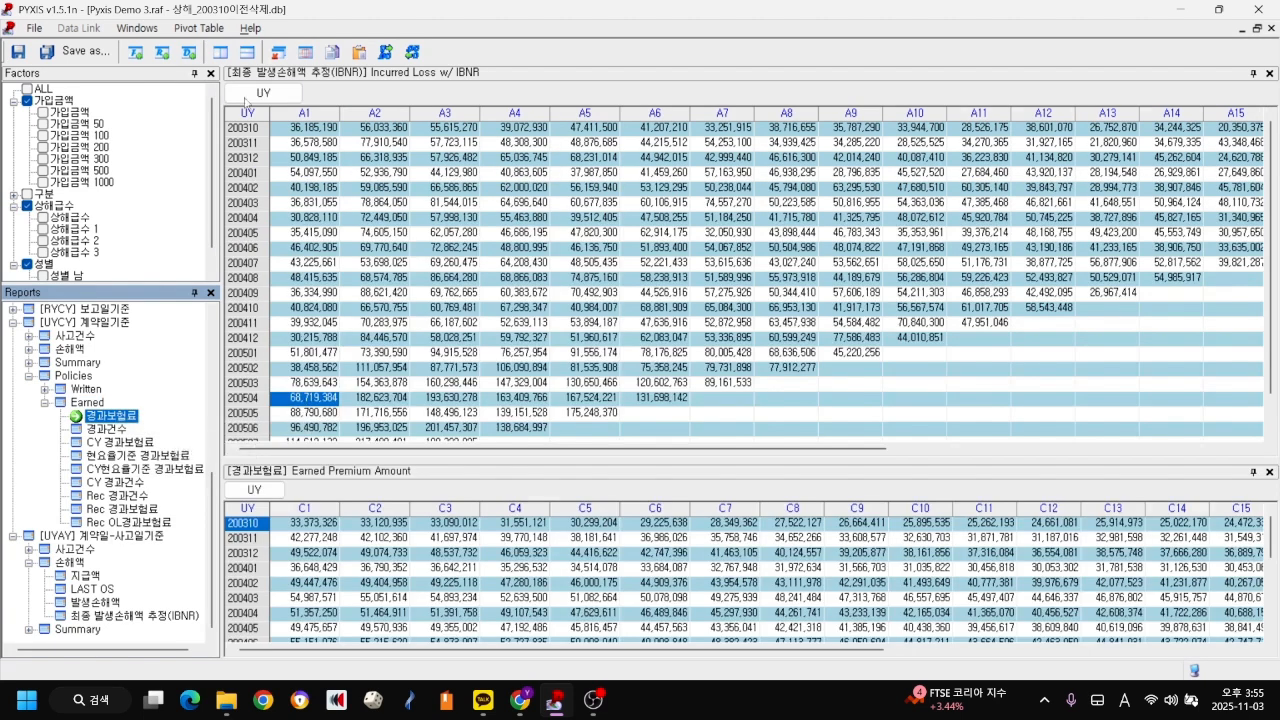
pyautogui.click(221, 51)
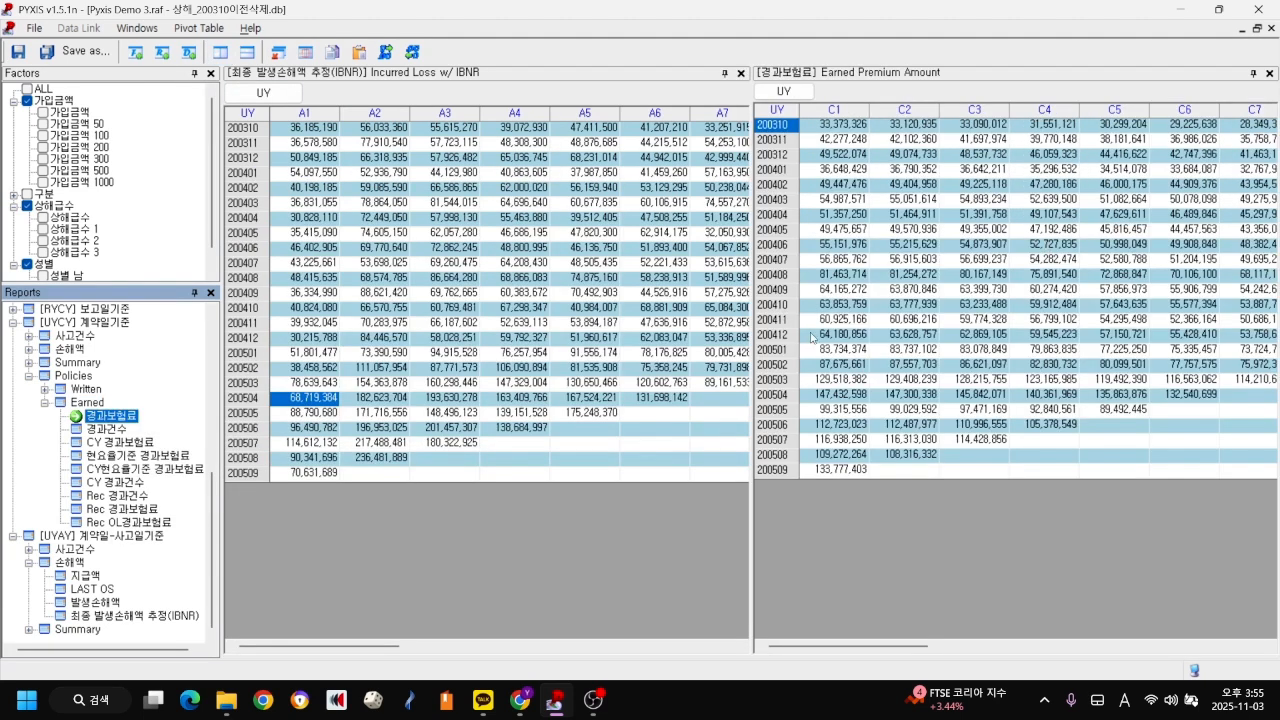
# - Examine the C1 to C3 earned premiums of UY 200412 in the 경과보험료 report
pyautogui.click(845, 336)
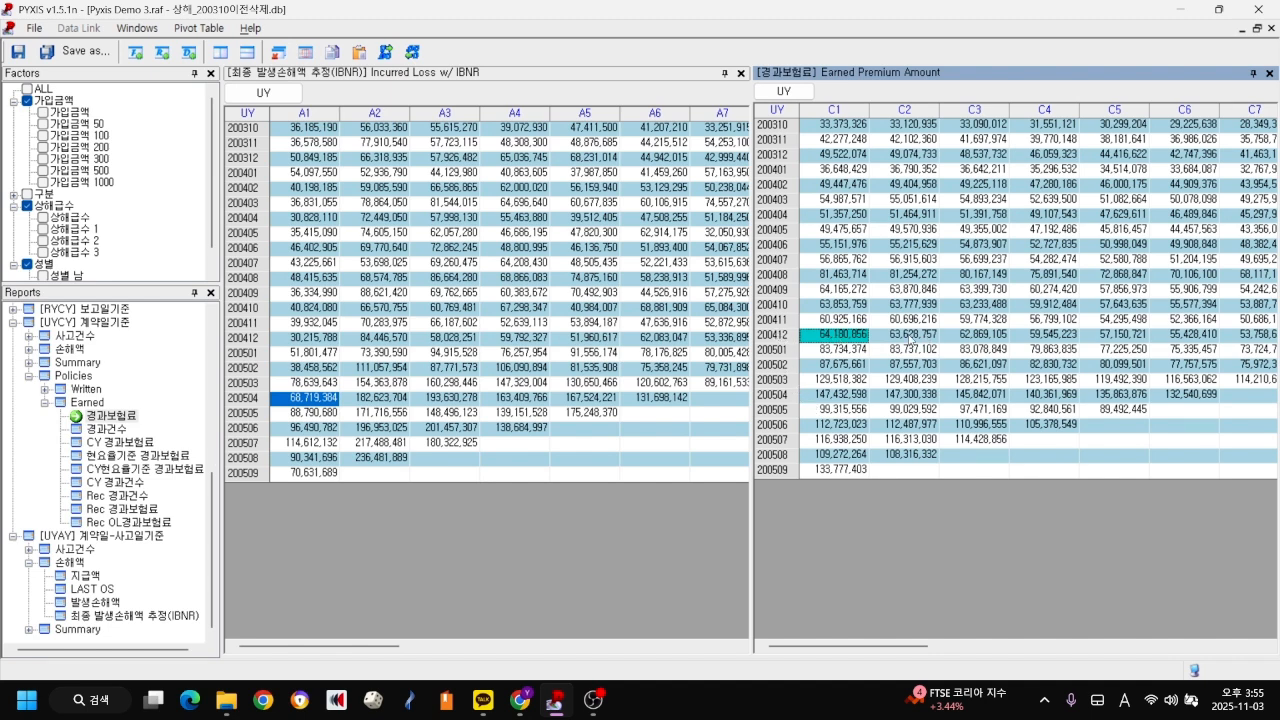
pyautogui.click(912, 340)
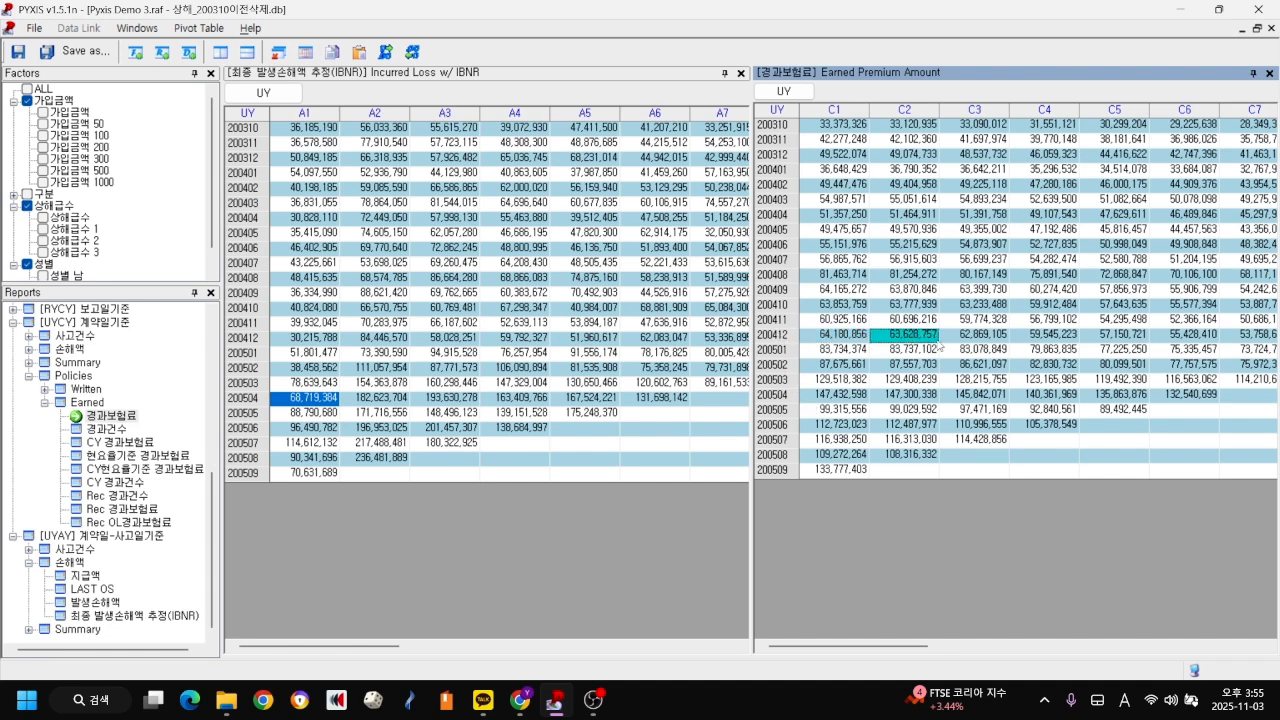
pyautogui.click(985, 338)
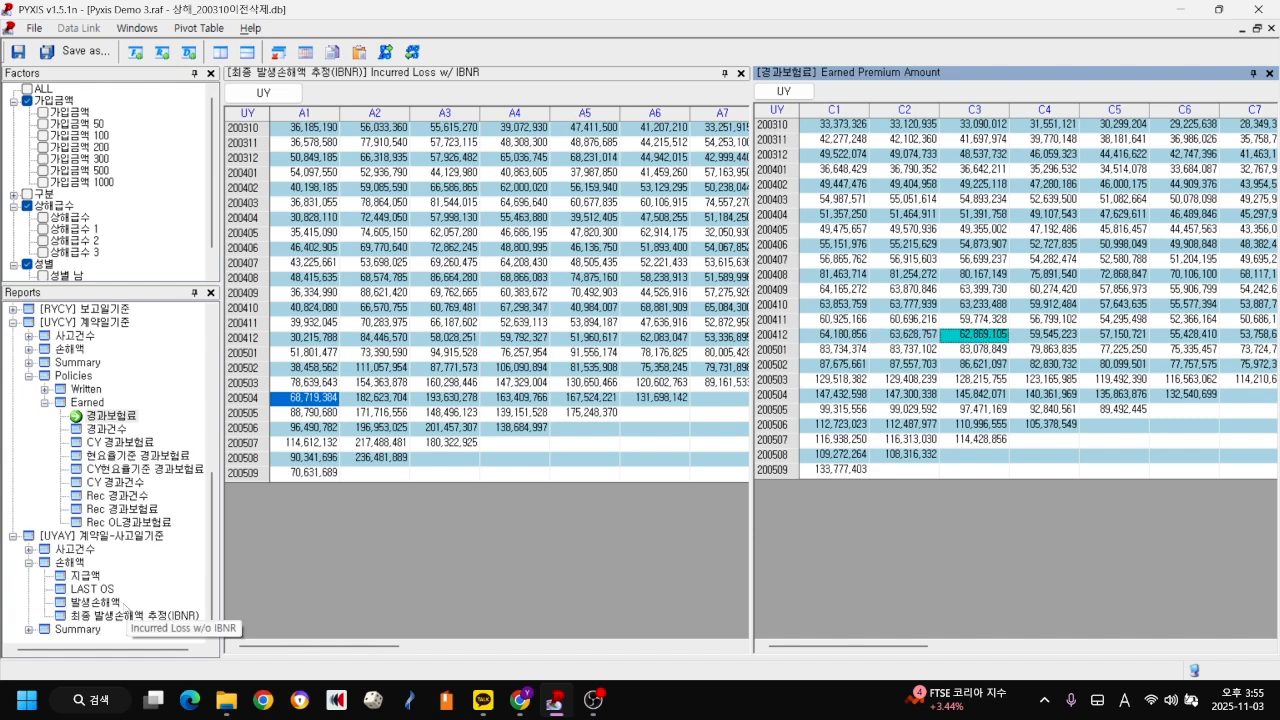
# - Start a new report in the Summary group of [UYAY] 계약일-사고일기준 and name it 손해율
pyautogui.click(29, 629)
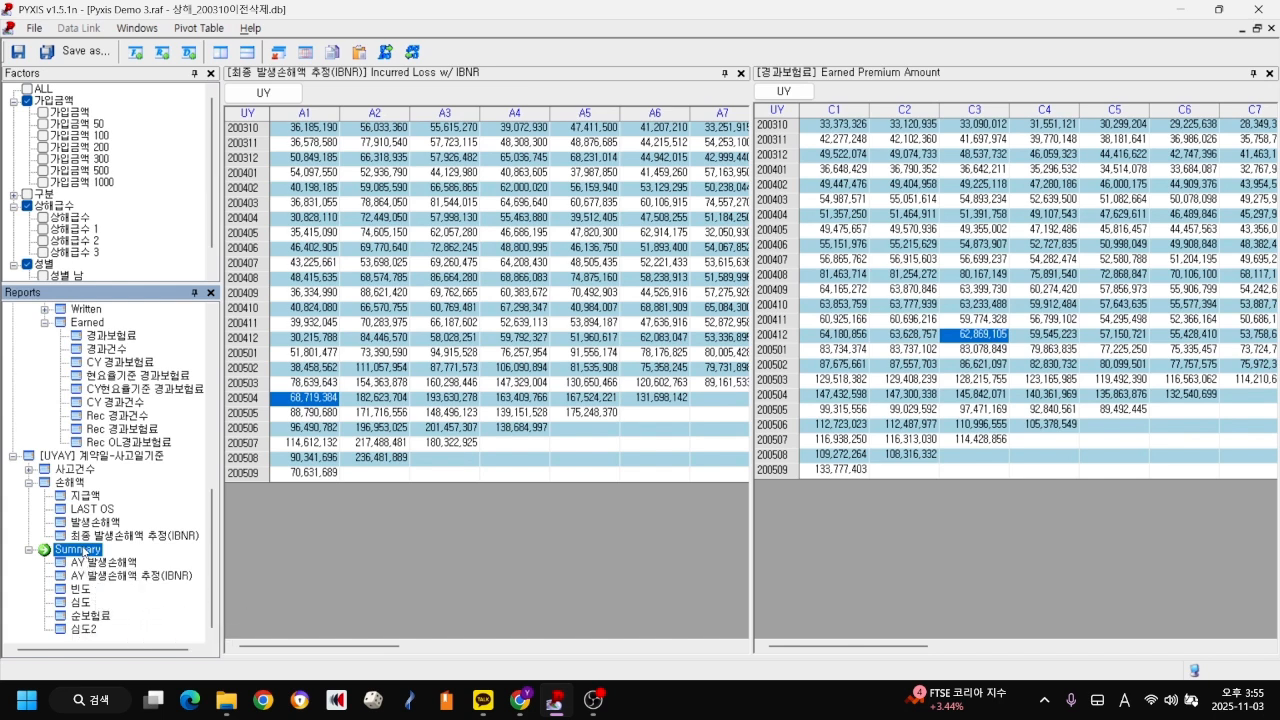
pyautogui.rightClick(84, 550)
pyautogui.click(133, 621)
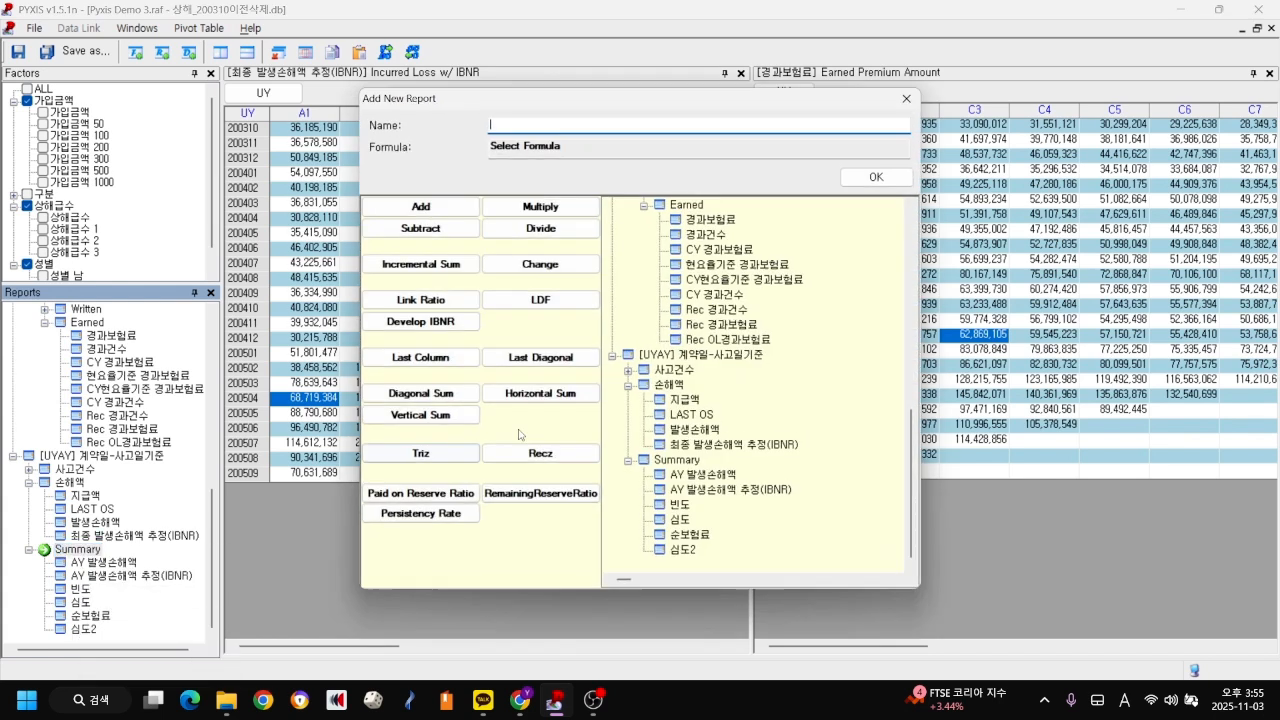
pyautogui.write('thsgodbf')
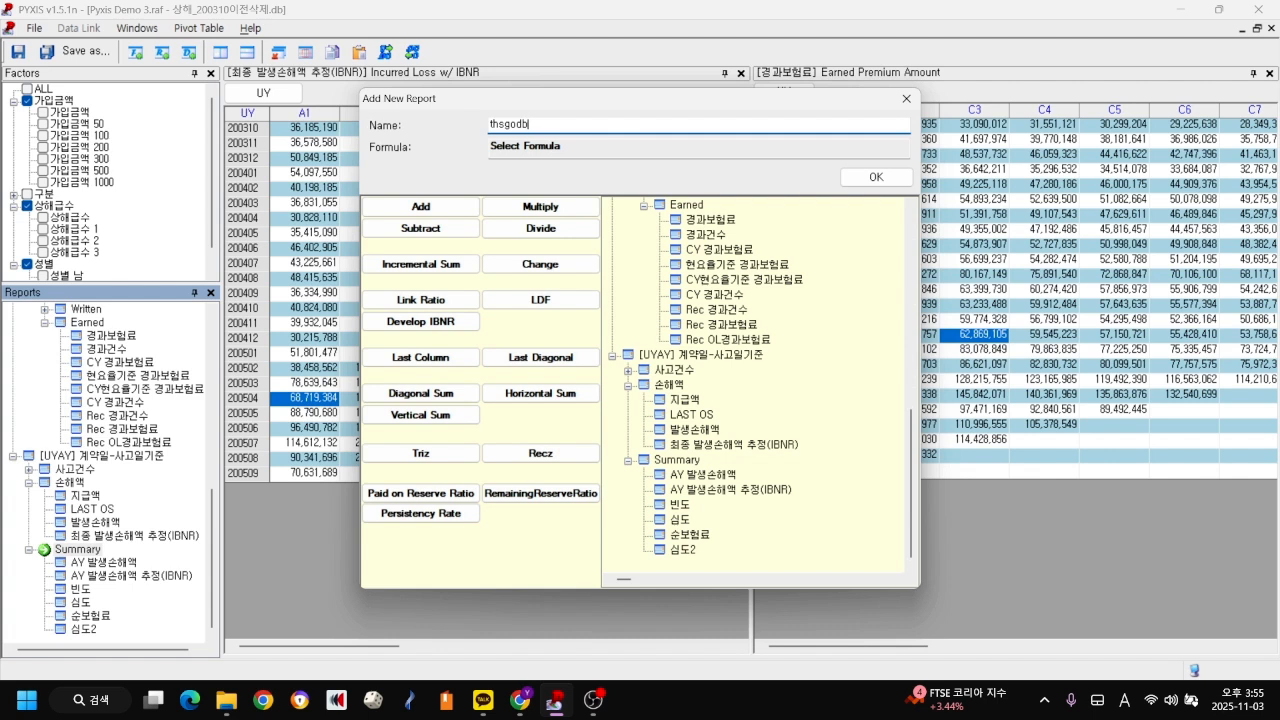
pyautogui.press('BackSpace')
pyautogui.press('BackSpace')
pyautogui.press('BackSpace')
pyautogui.press('BackSpace')
pyautogui.press('BackSpace')
pyautogui.press('BackSpace')
pyautogui.press('BackSpace')
pyautogui.press('Hangul')
pyautogui.write('손해율')
# - Define the new report's formula as 최종 발생손해액 추정(IBNR) divided by 경과보험료 and create the report
pyautogui.click(541, 229)
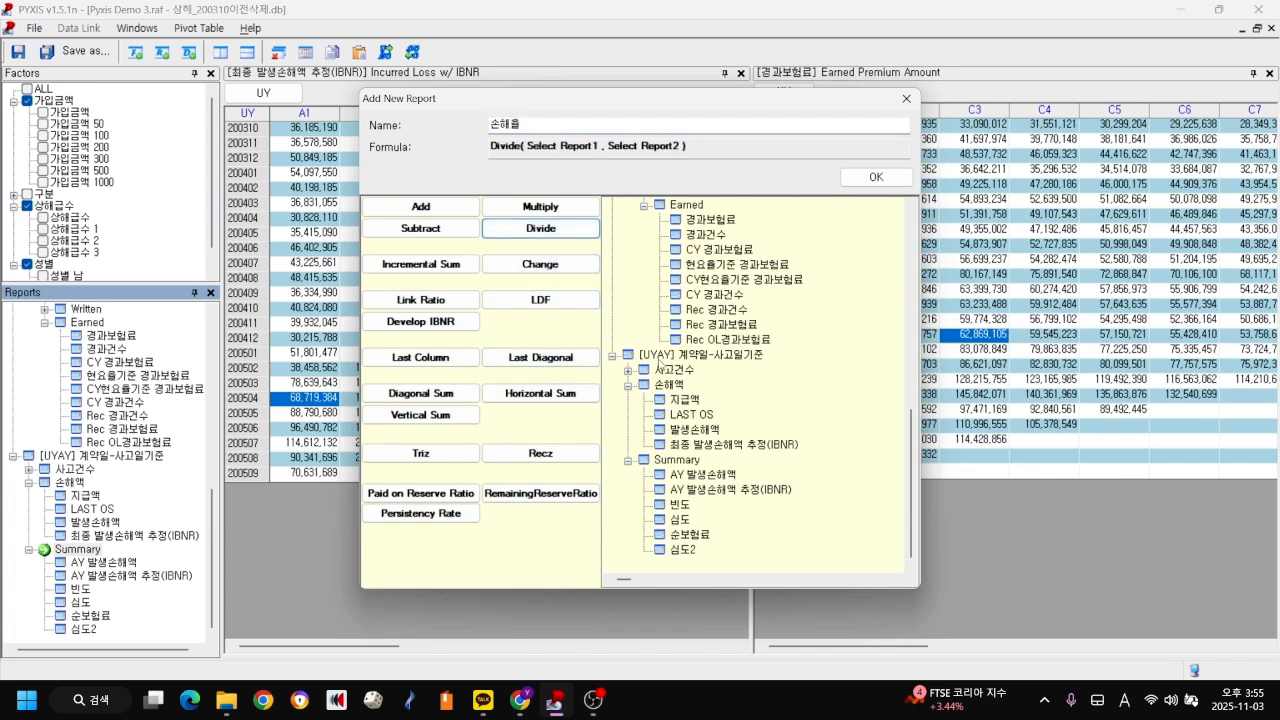
pyautogui.click(716, 446)
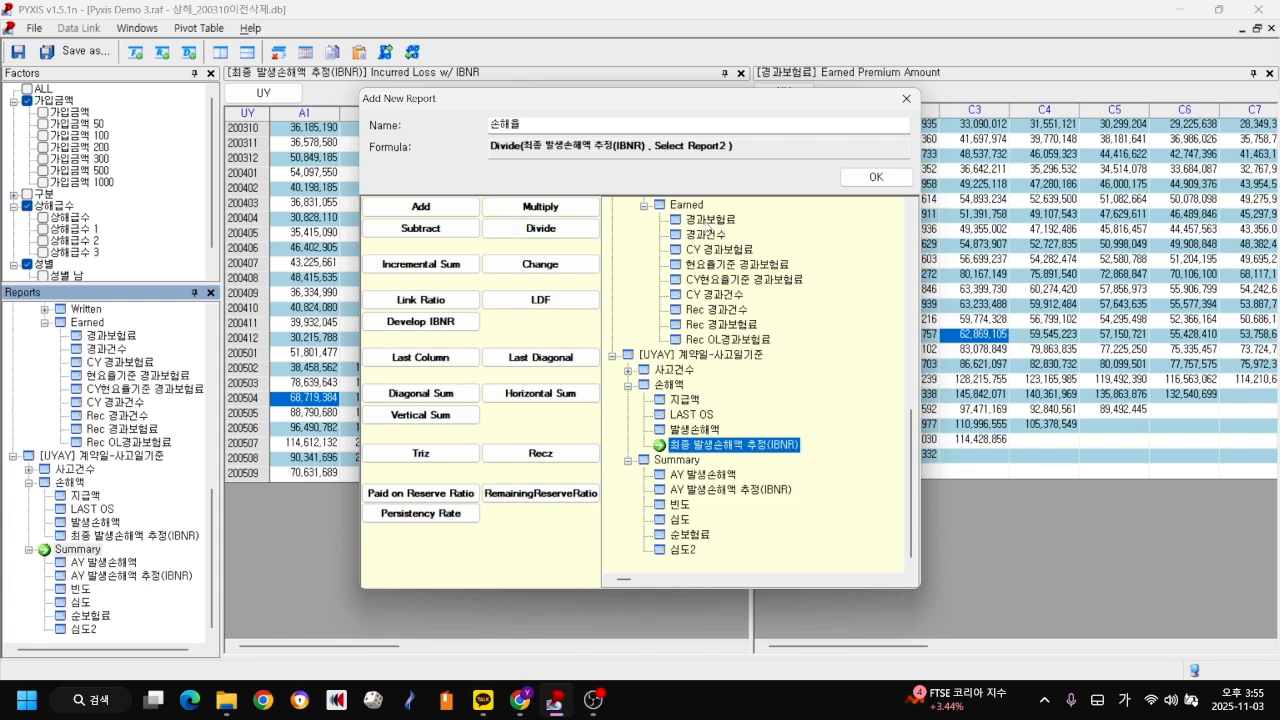
pyautogui.click(708, 220)
pyautogui.click(876, 178)
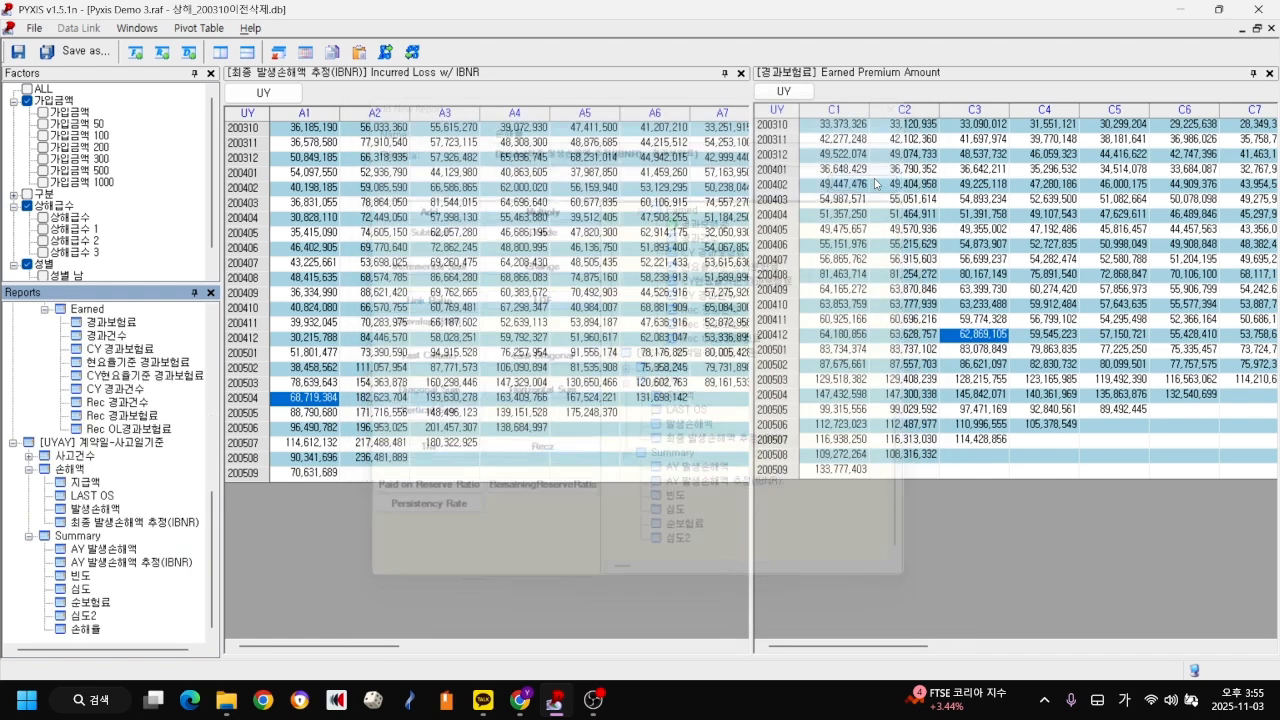
# - Open the 손해율 report under [UYAY] Summary in a new window and make its pane taller
pyautogui.rightClick(80, 631)
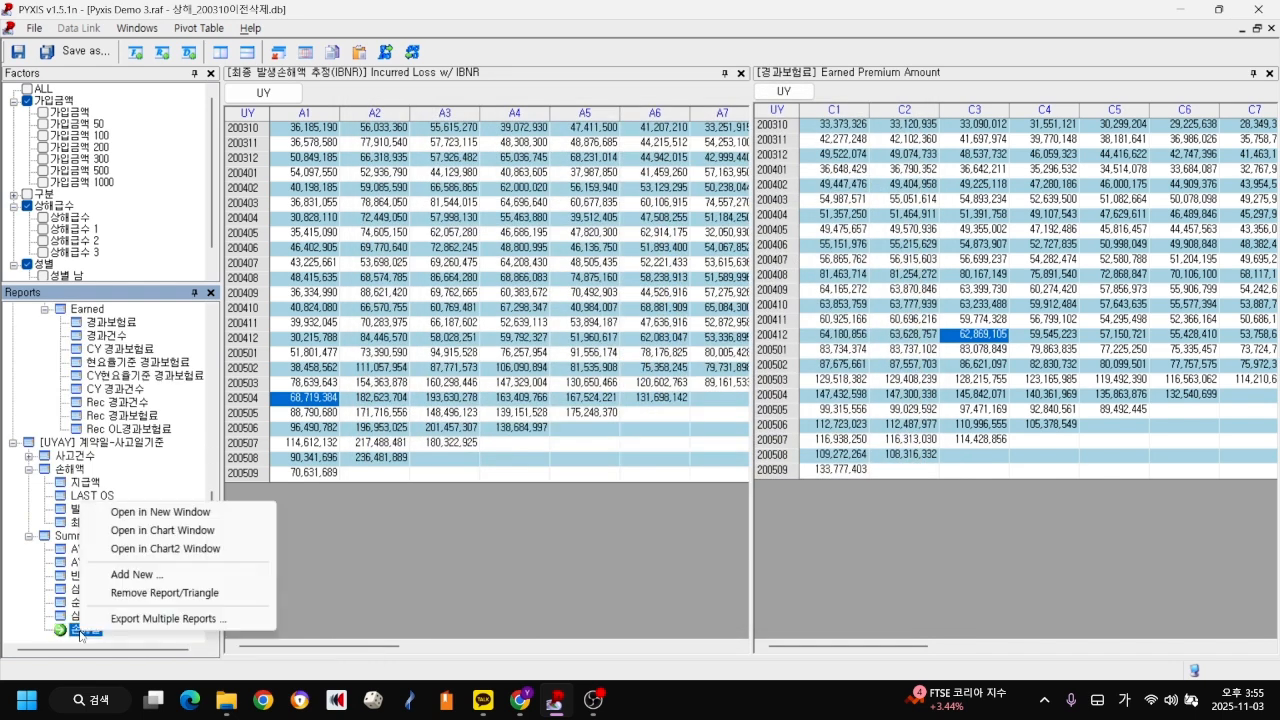
pyautogui.click(165, 512)
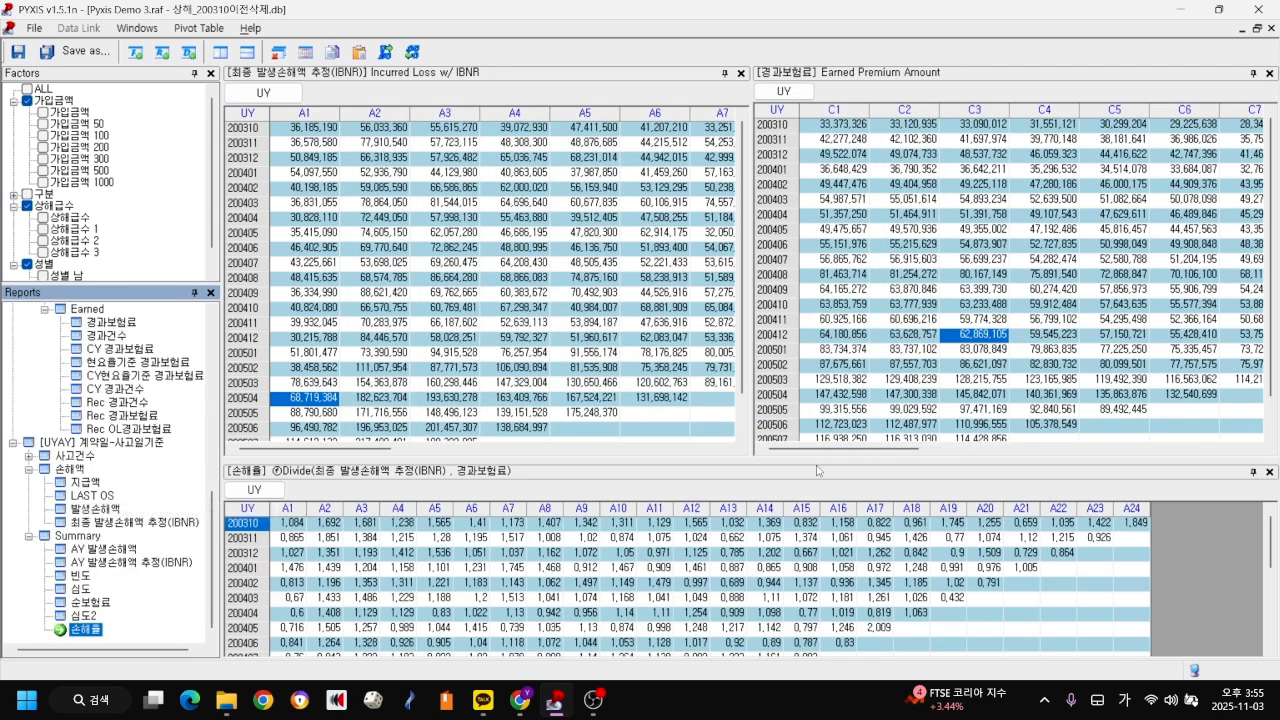
pyautogui.moveTo(764, 459); pyautogui.dragTo(764, 316)
pyautogui.scroll(-2, 673, 510)
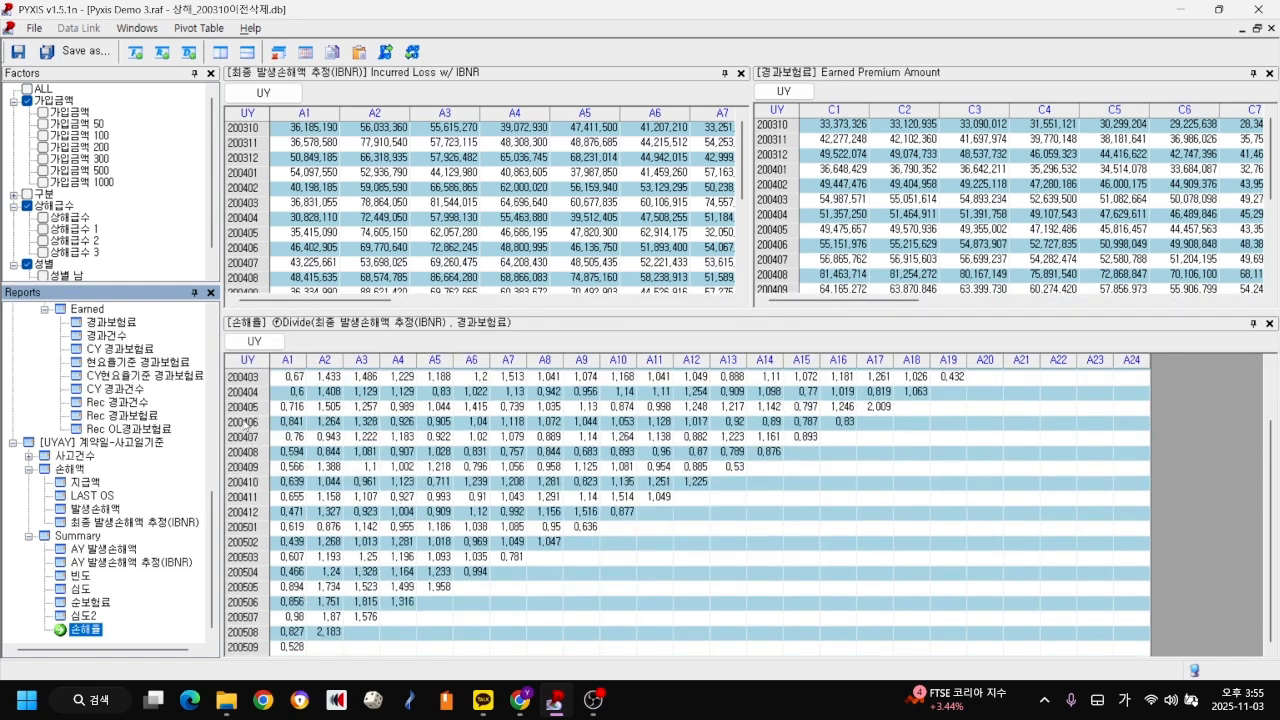
# - Examine the A1 to A4 loss ratios of UY 200406 in the 손해율 triangle
pyautogui.click(247, 424)
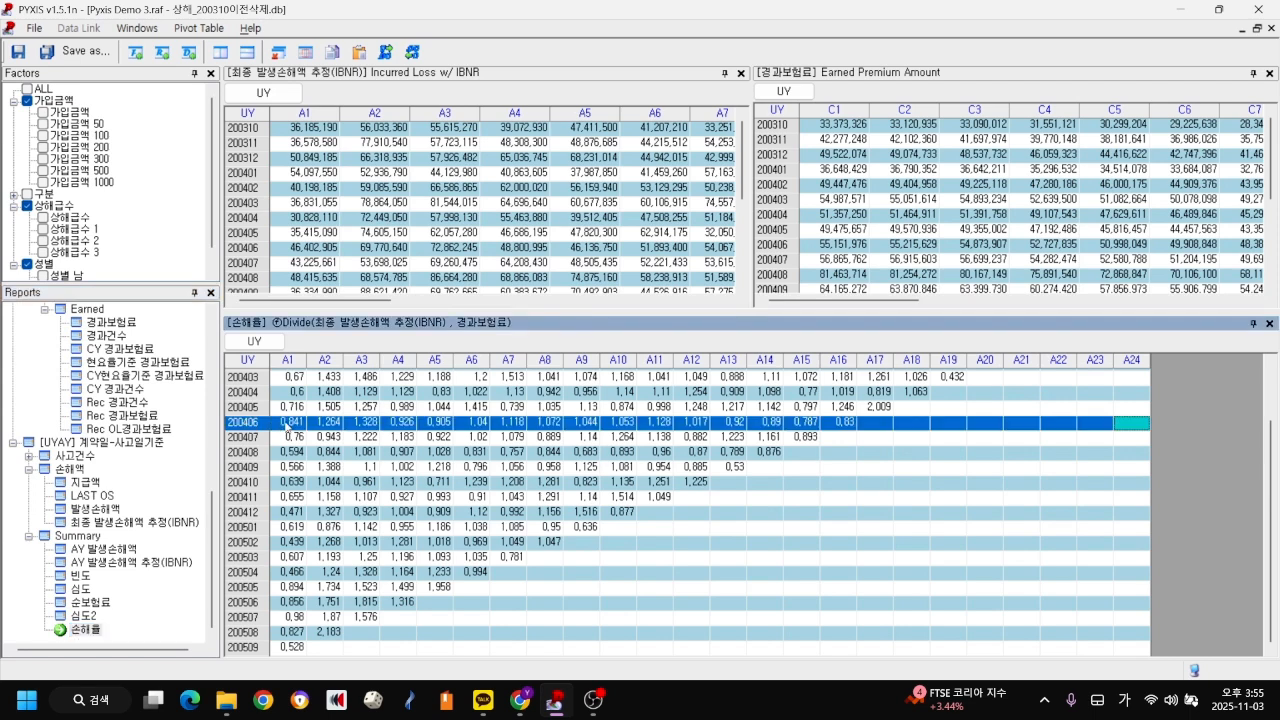
pyautogui.click(290, 425)
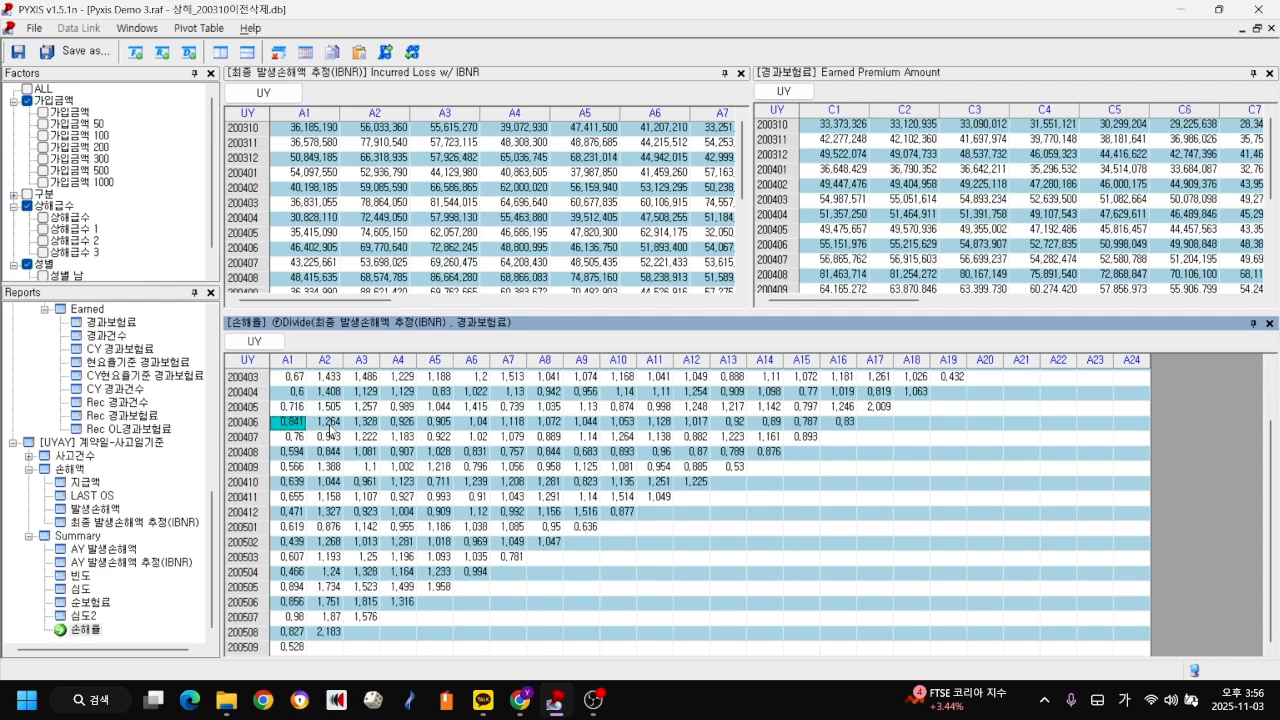
pyautogui.click(331, 426)
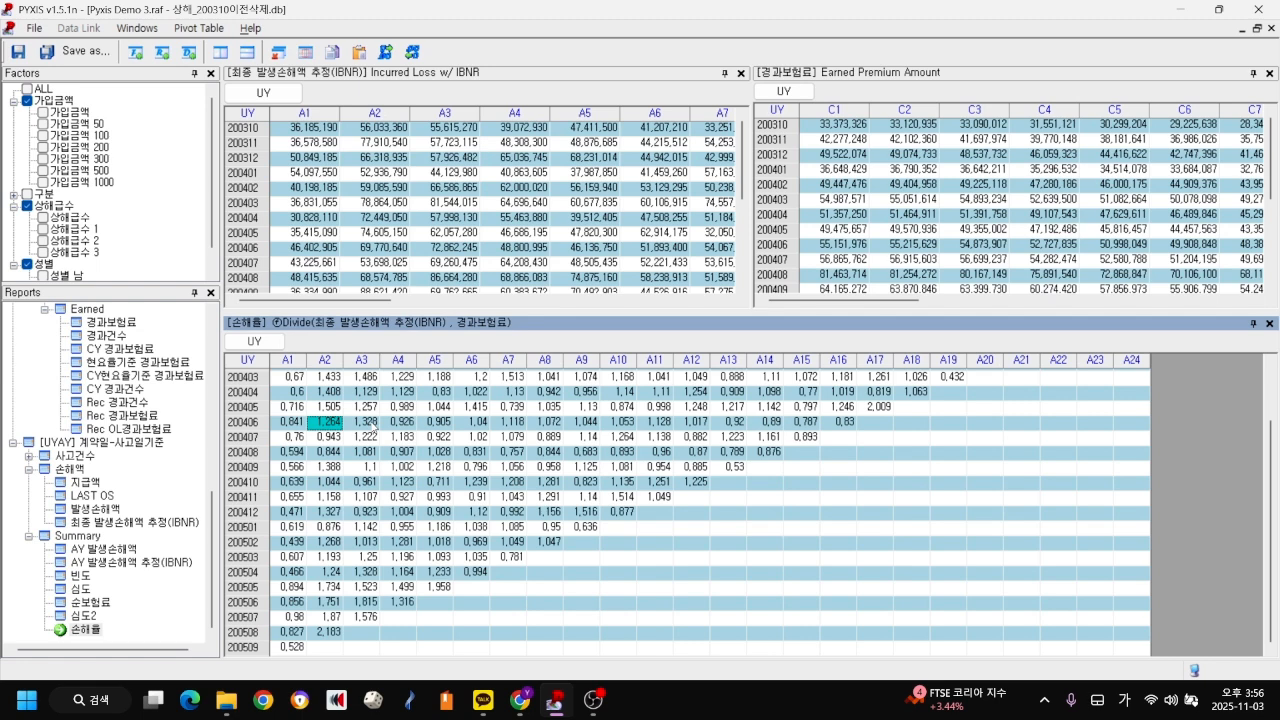
pyautogui.click(369, 426)
pyautogui.click(411, 426)
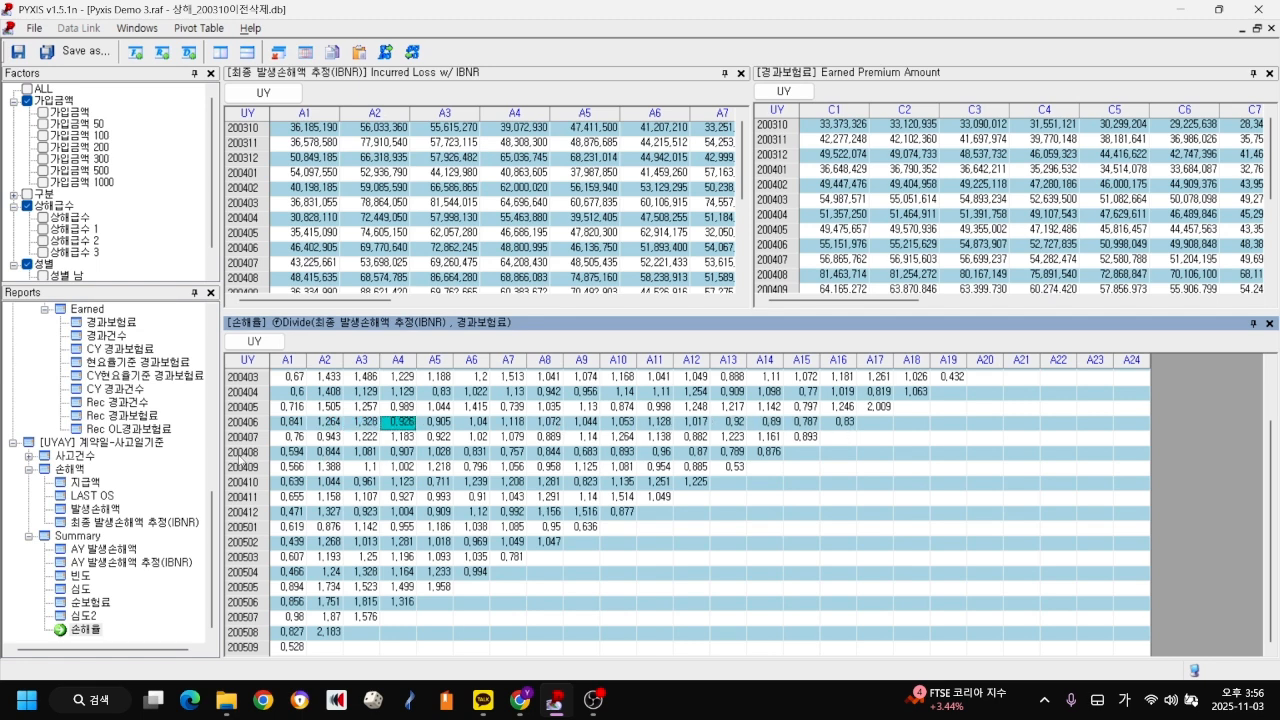
# - Open the 손해율 report in a chart window and make the chart pane wider and taller
pyautogui.rightClick(88, 631)
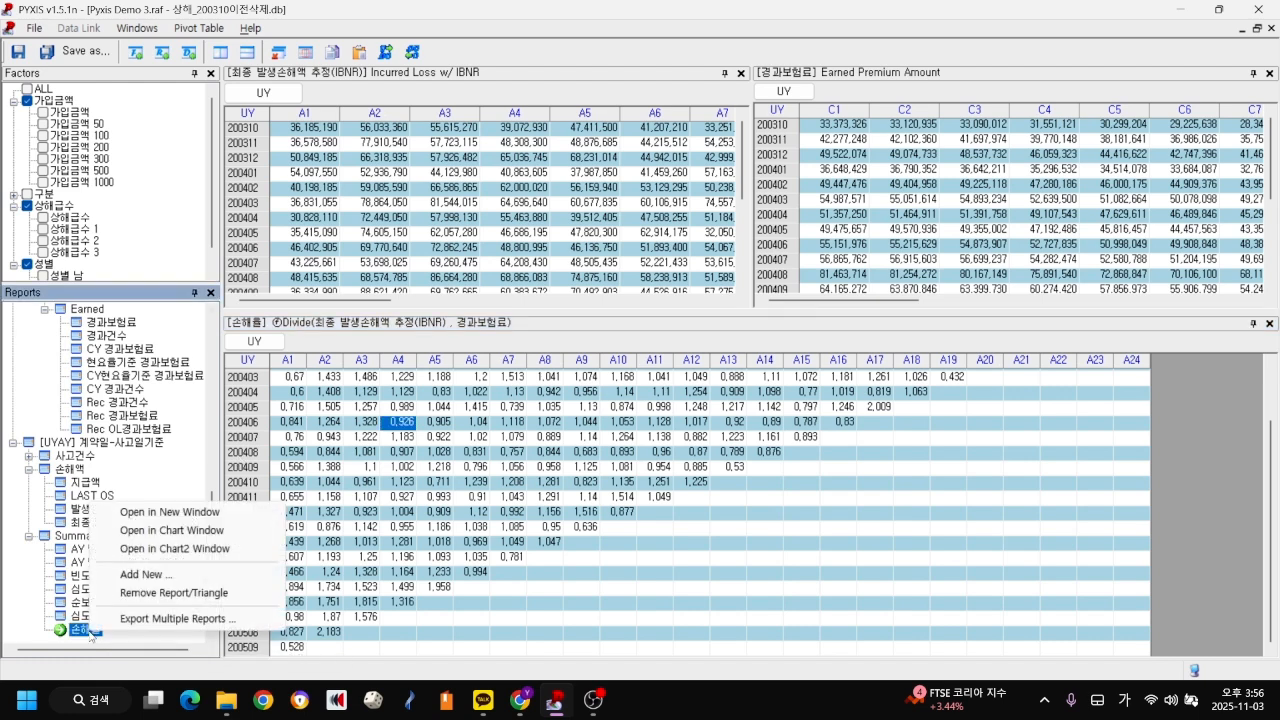
pyautogui.click(180, 531)
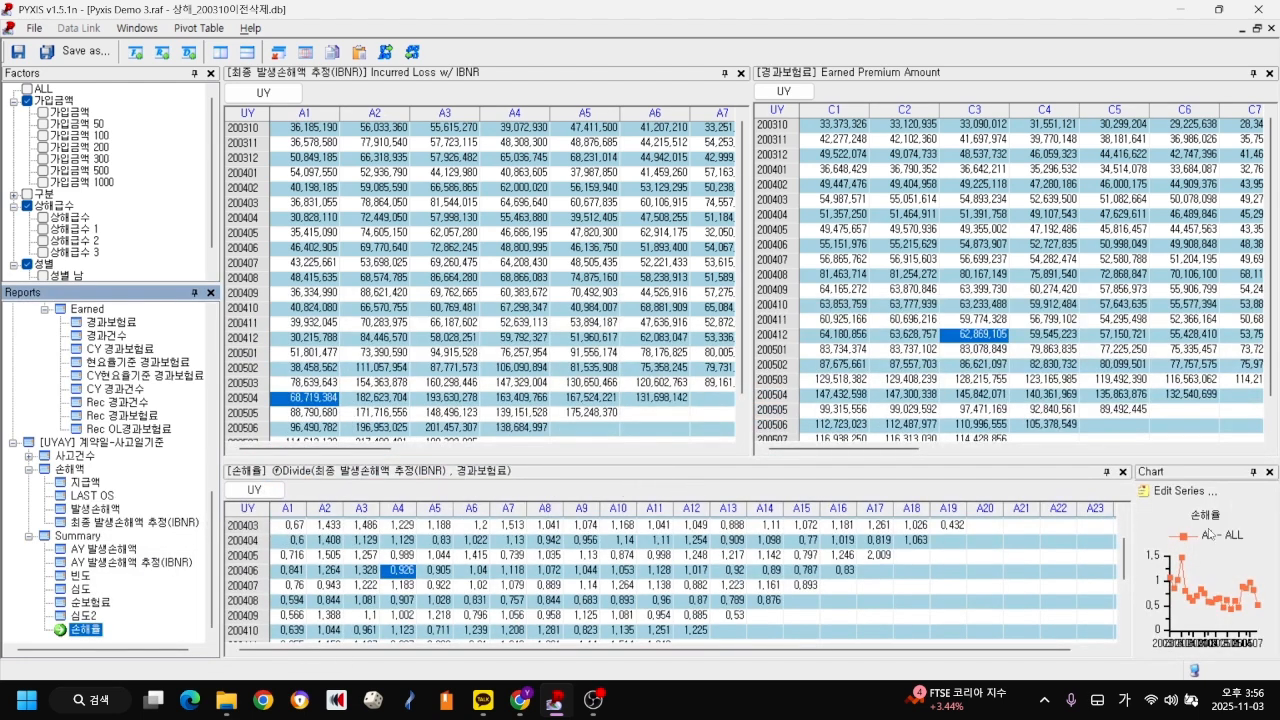
pyautogui.moveTo(1132, 512); pyautogui.dragTo(723, 566)
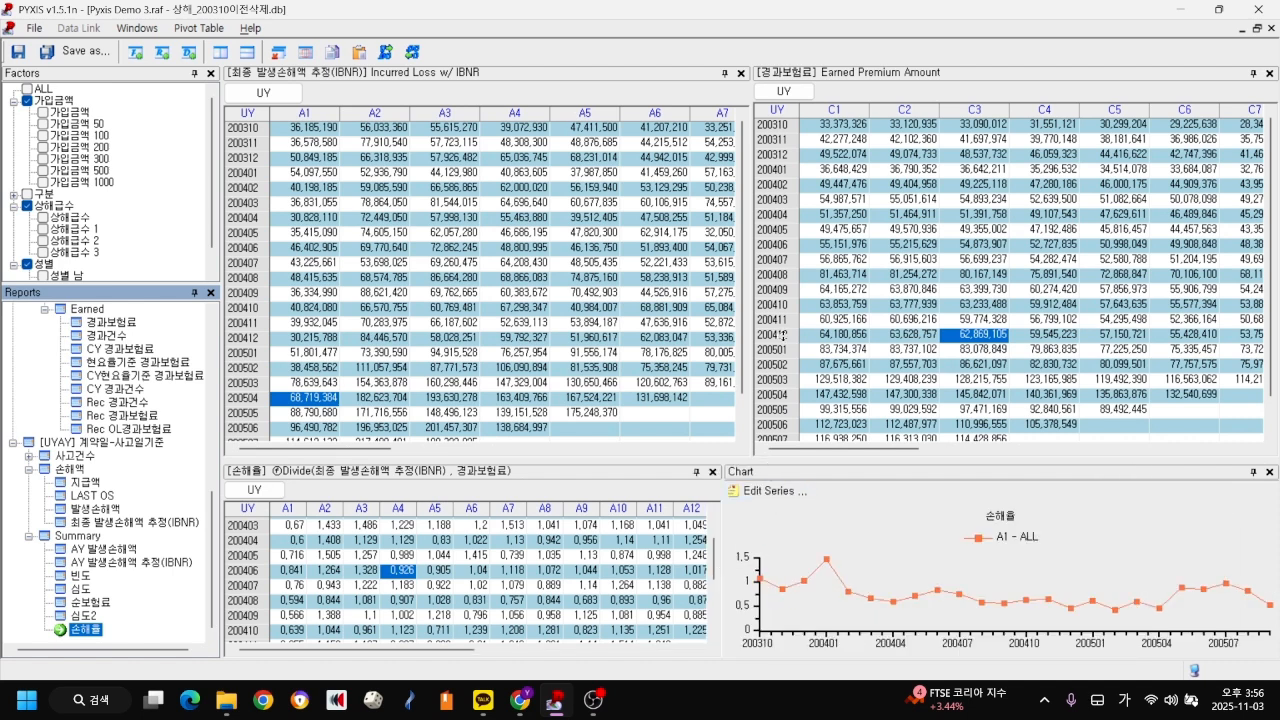
pyautogui.moveTo(782, 336); pyautogui.dragTo(786, 272)
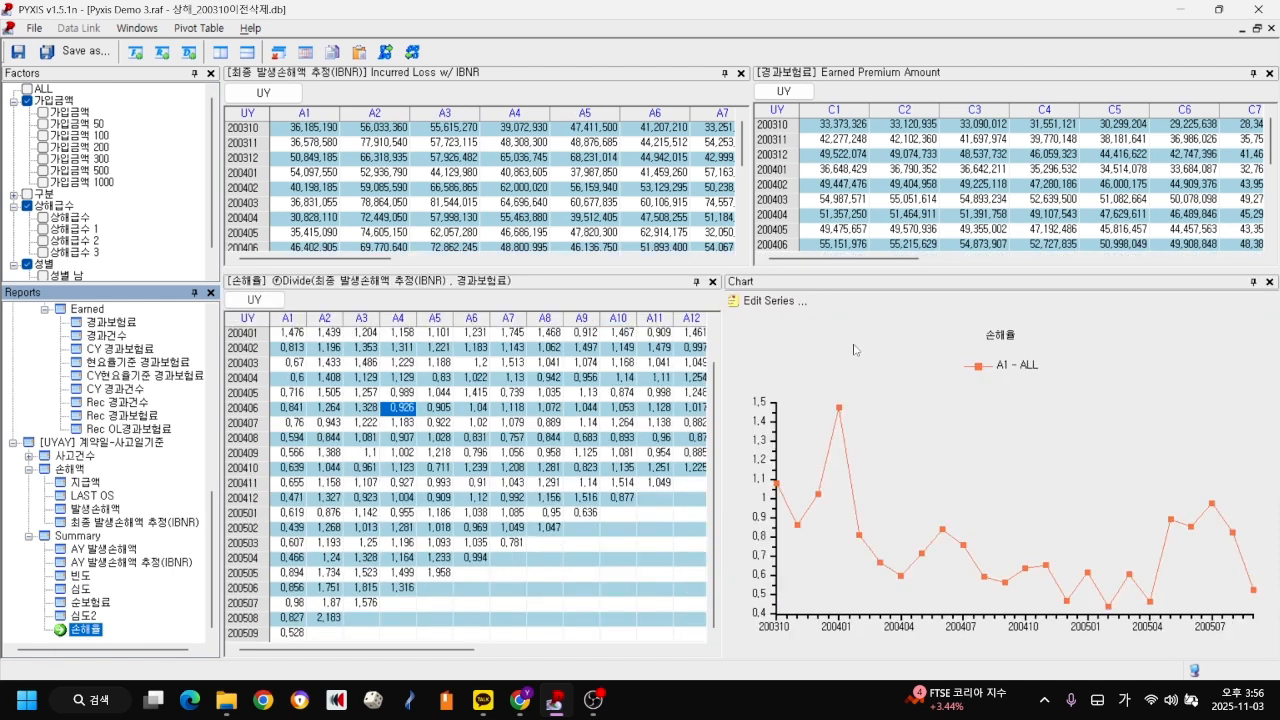
# - Switch the chart series to Use Months (Rows) and plot only 200406
pyautogui.click(774, 302)
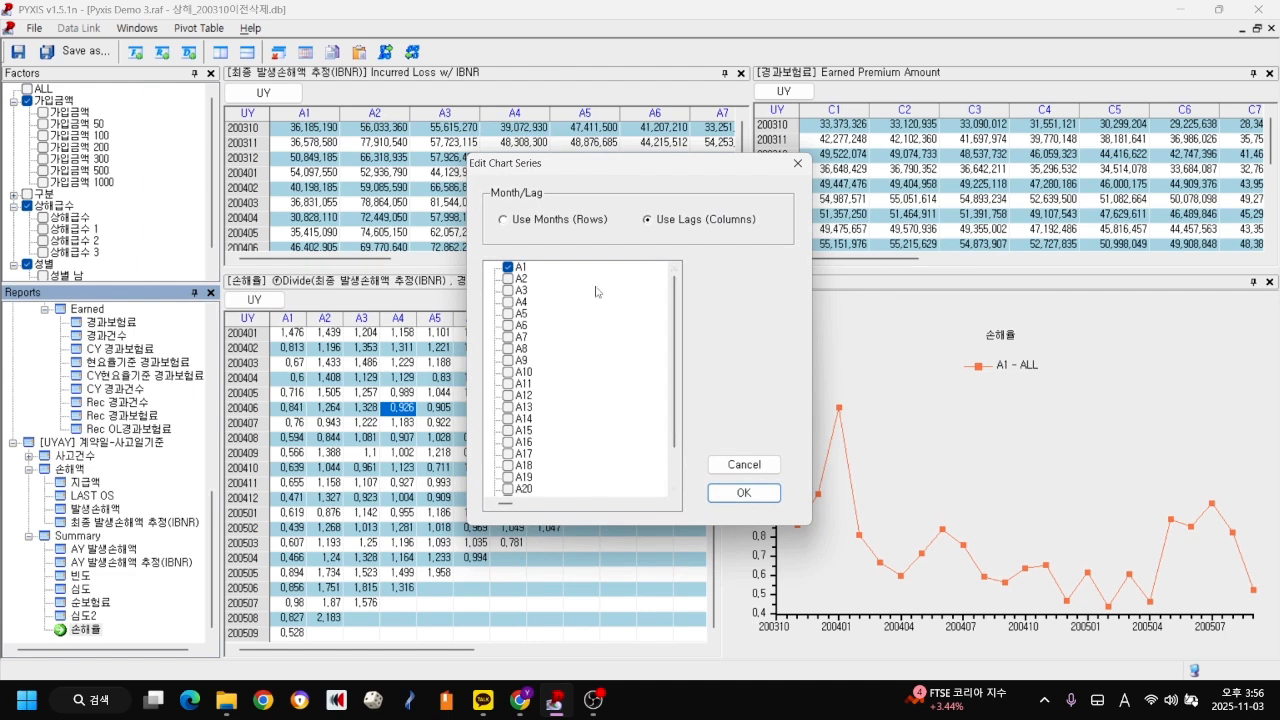
pyautogui.click(505, 220)
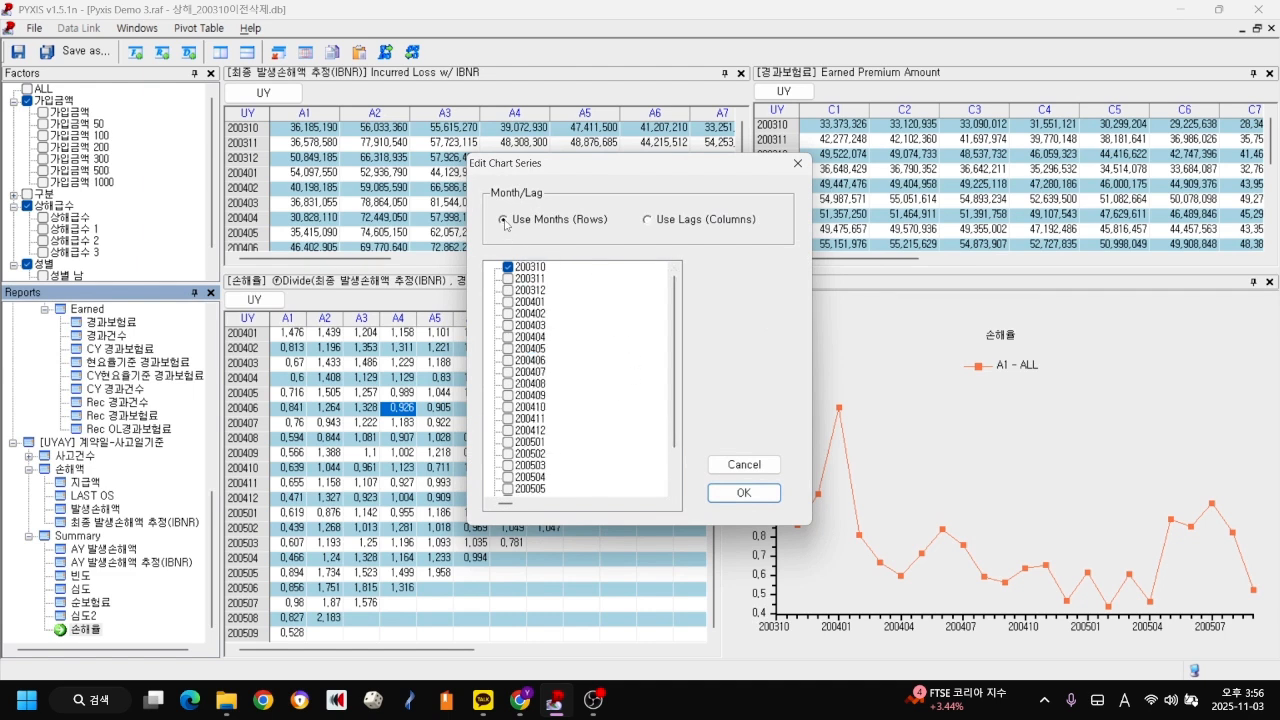
pyautogui.click(508, 267)
pyautogui.click(509, 362)
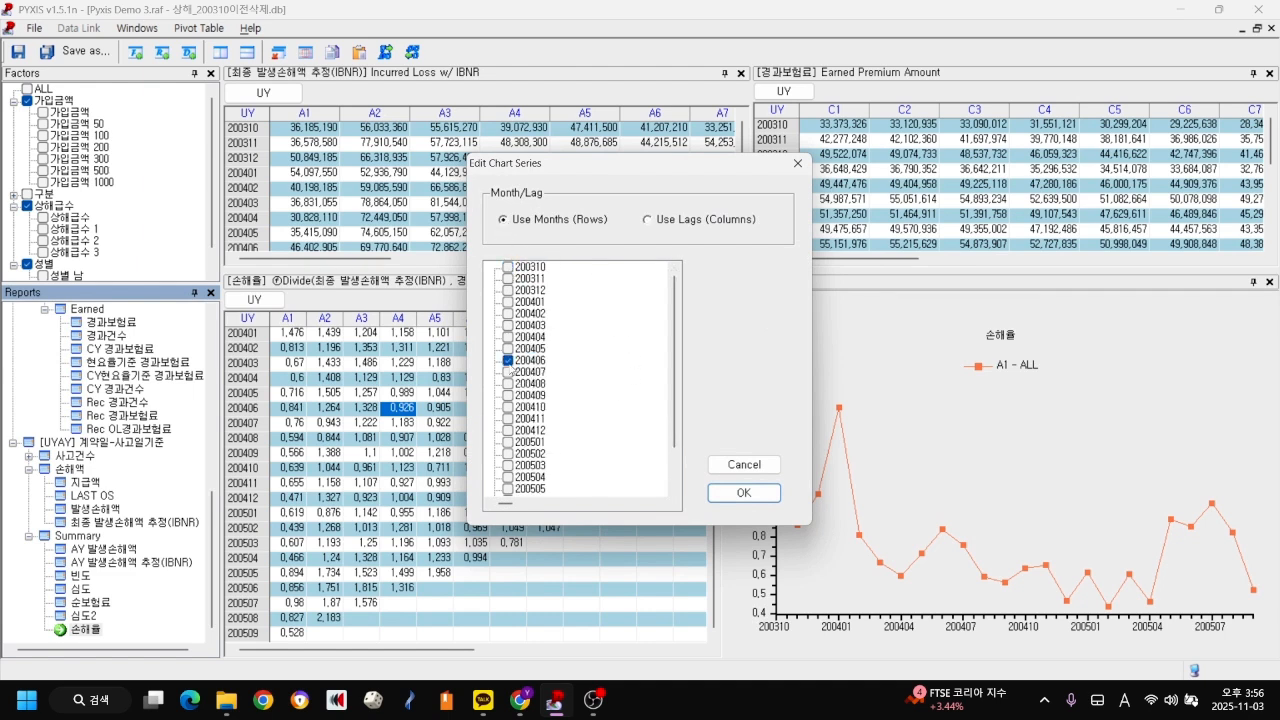
pyautogui.click(745, 492)
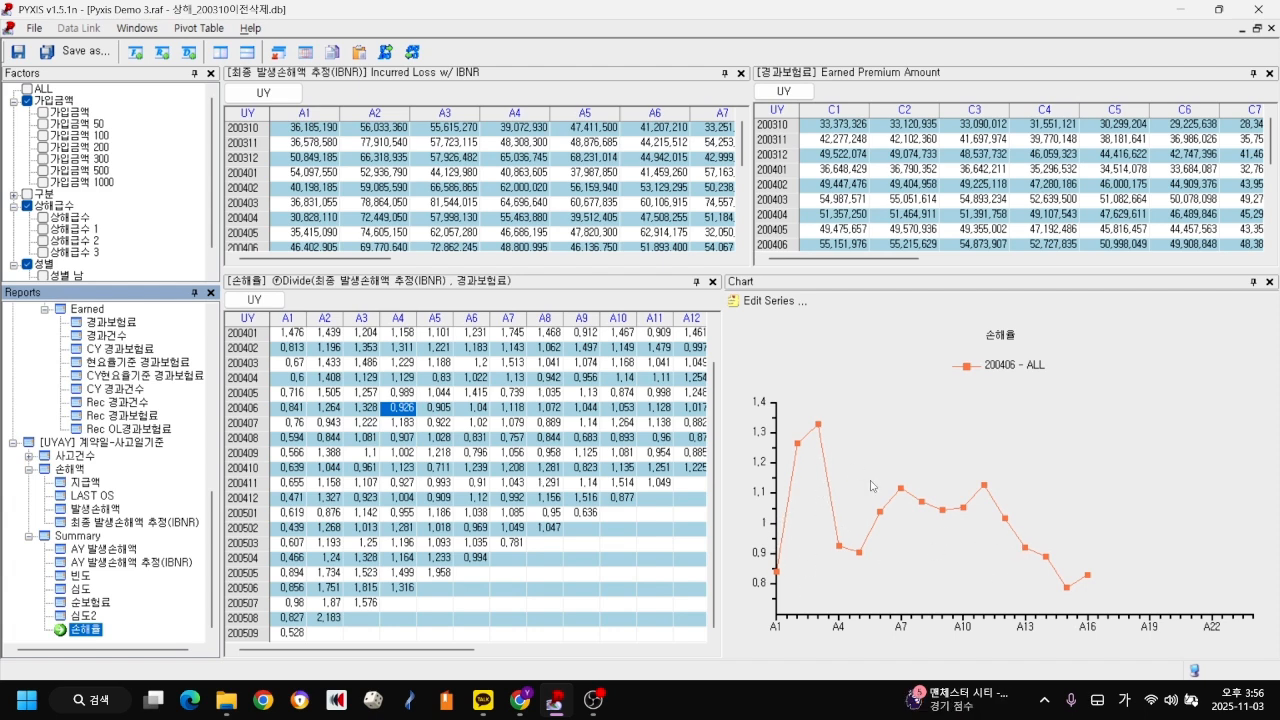
# - Change the chart series to plot months 200503, 200504 and 200505 instead of 200406
pyautogui.click(769, 301)
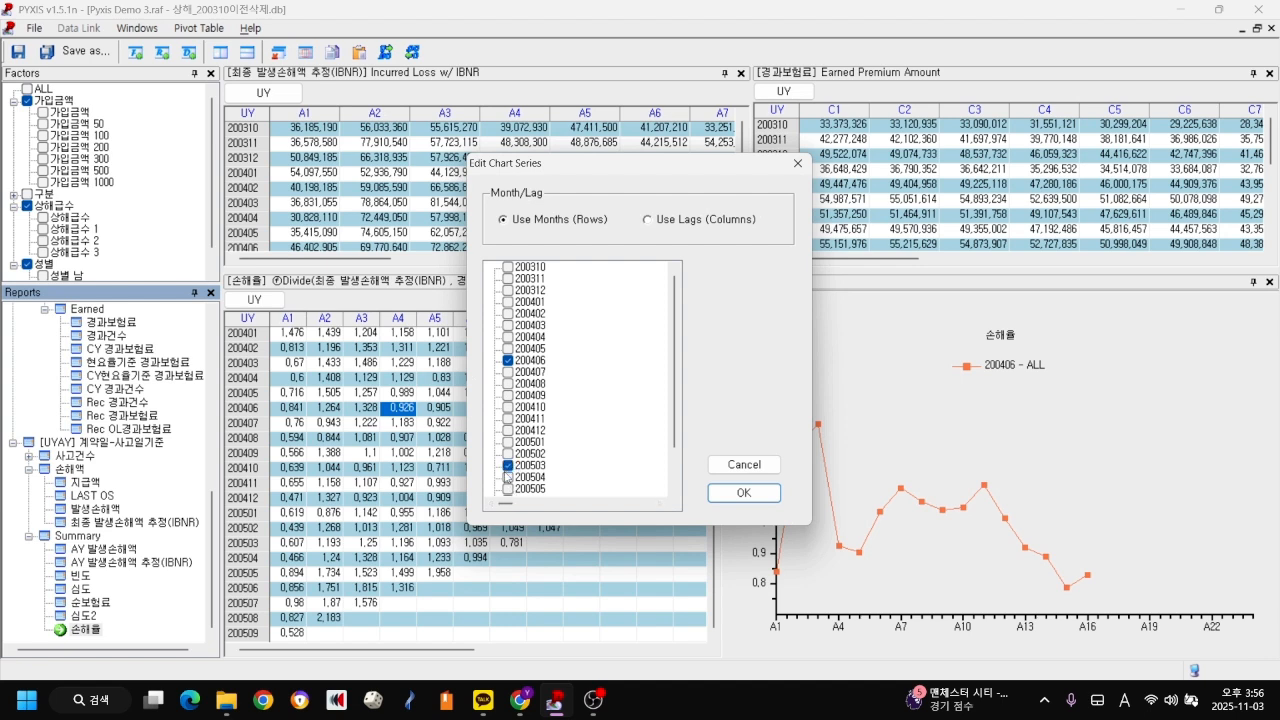
pyautogui.click(508, 477)
pyautogui.click(508, 489)
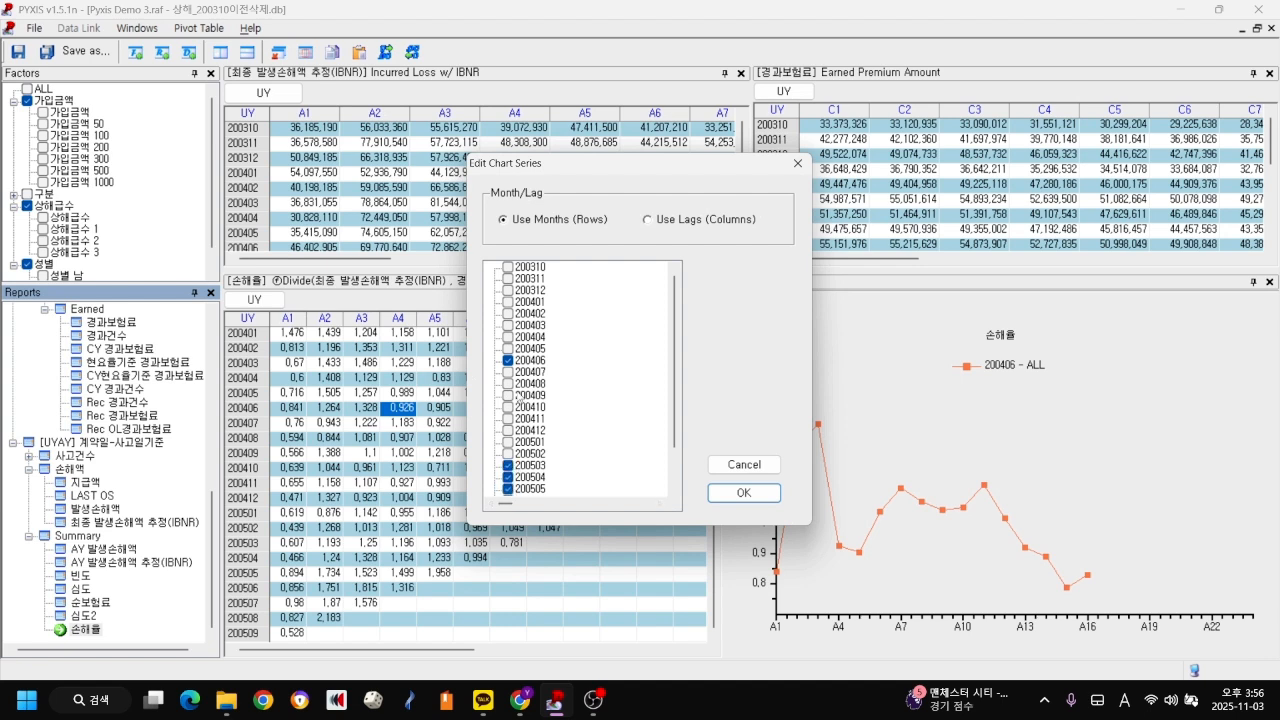
pyautogui.click(508, 360)
pyautogui.click(740, 493)
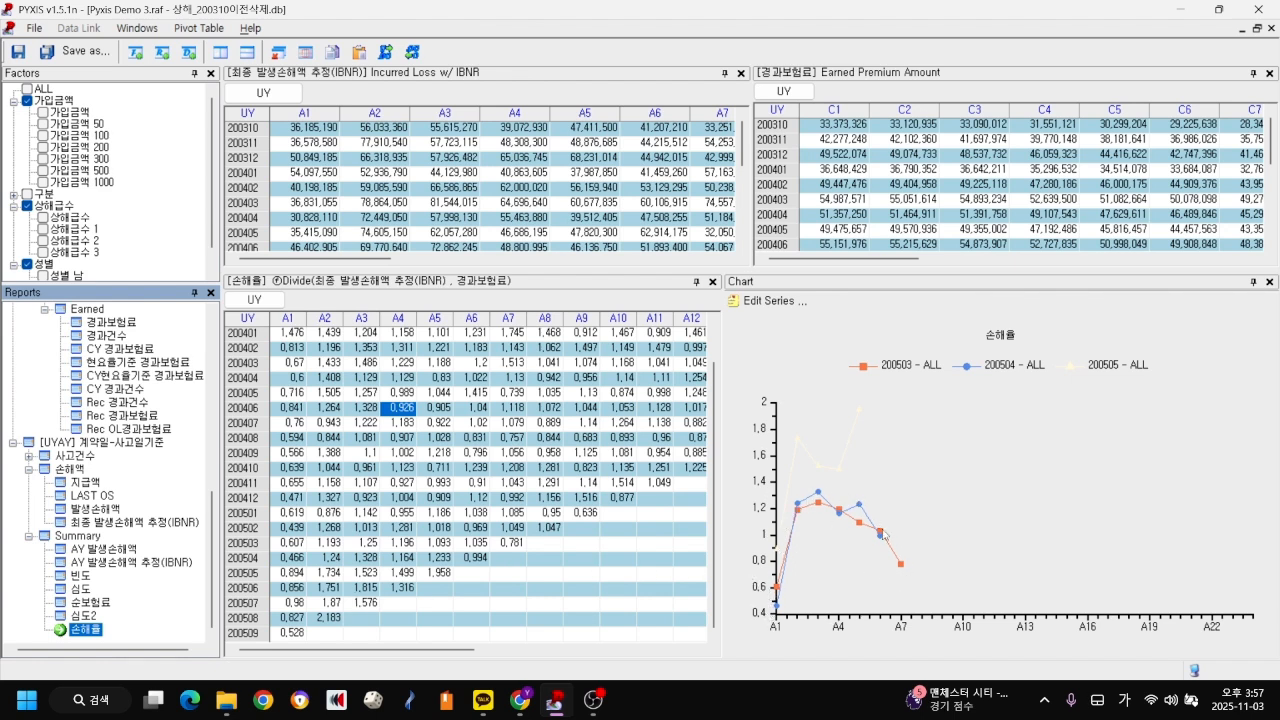
# - Close the chart and the other report panes, leaving the 손해율 report alone in the main pane
pyautogui.click(1269, 282)
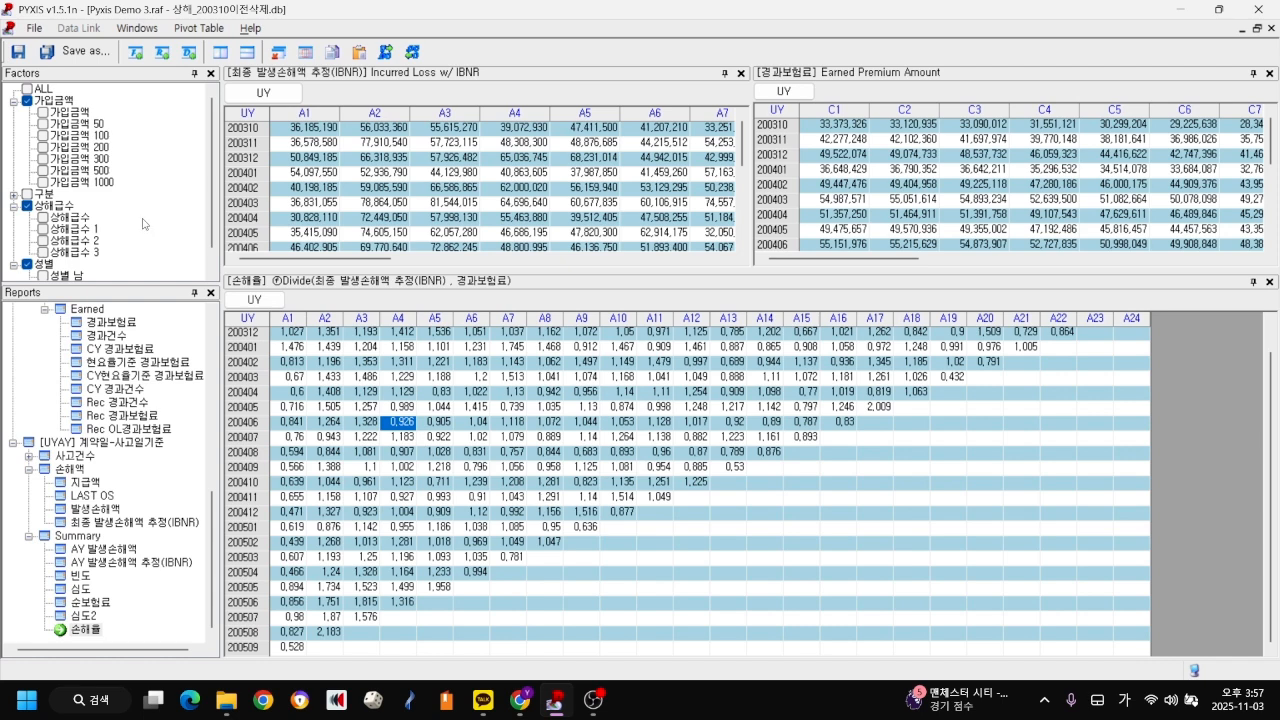
pyautogui.scroll(-1, 146, 224)
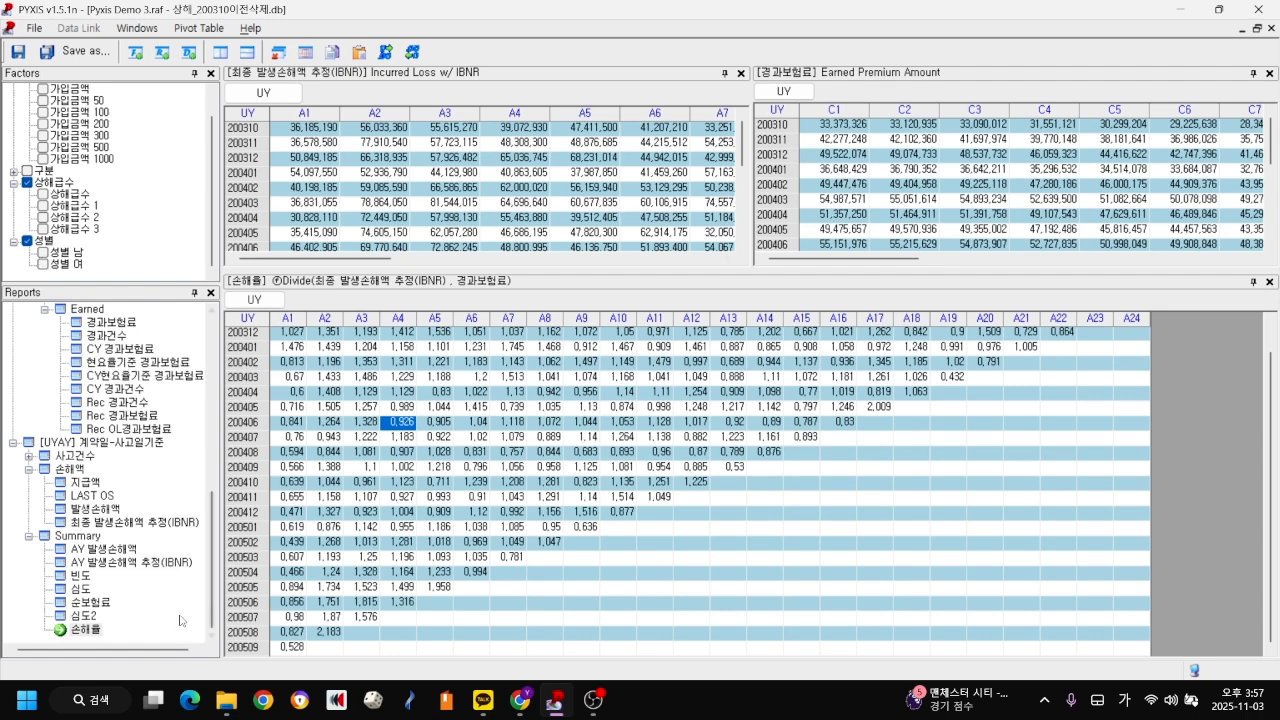
pyautogui.click(1268, 281)
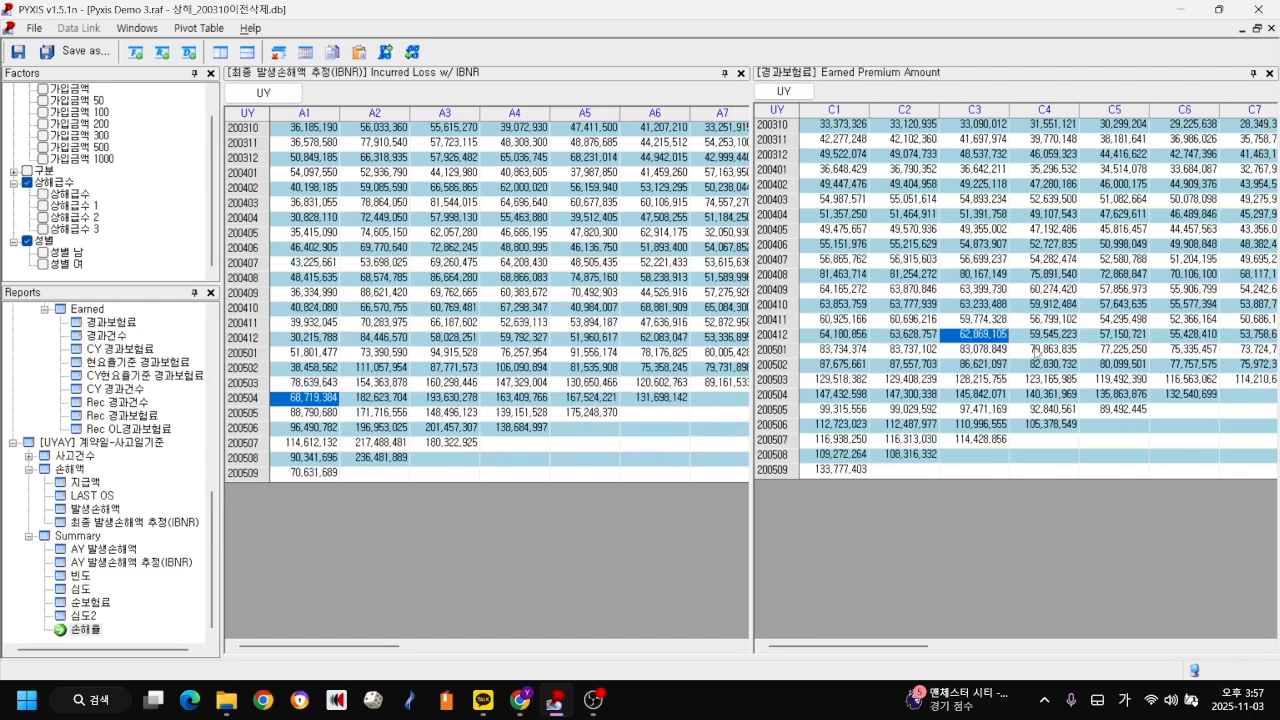
pyautogui.doubleClick(79, 636)
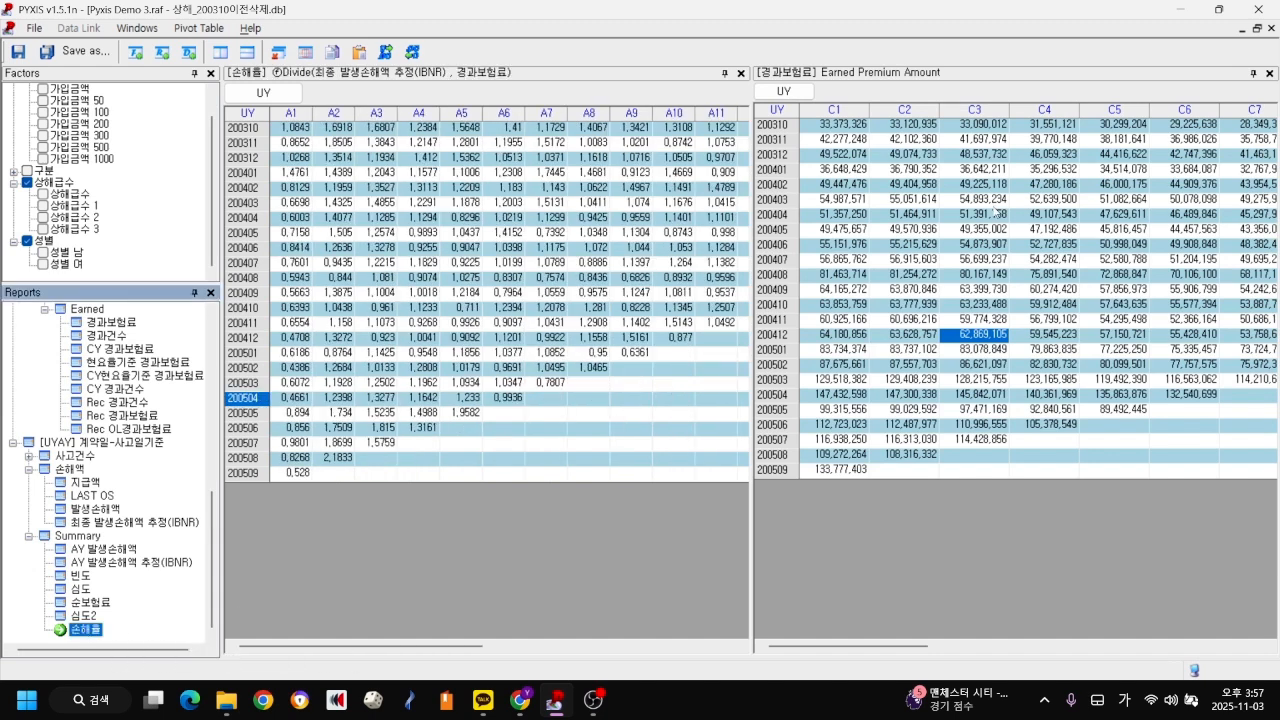
pyautogui.click(1269, 73)
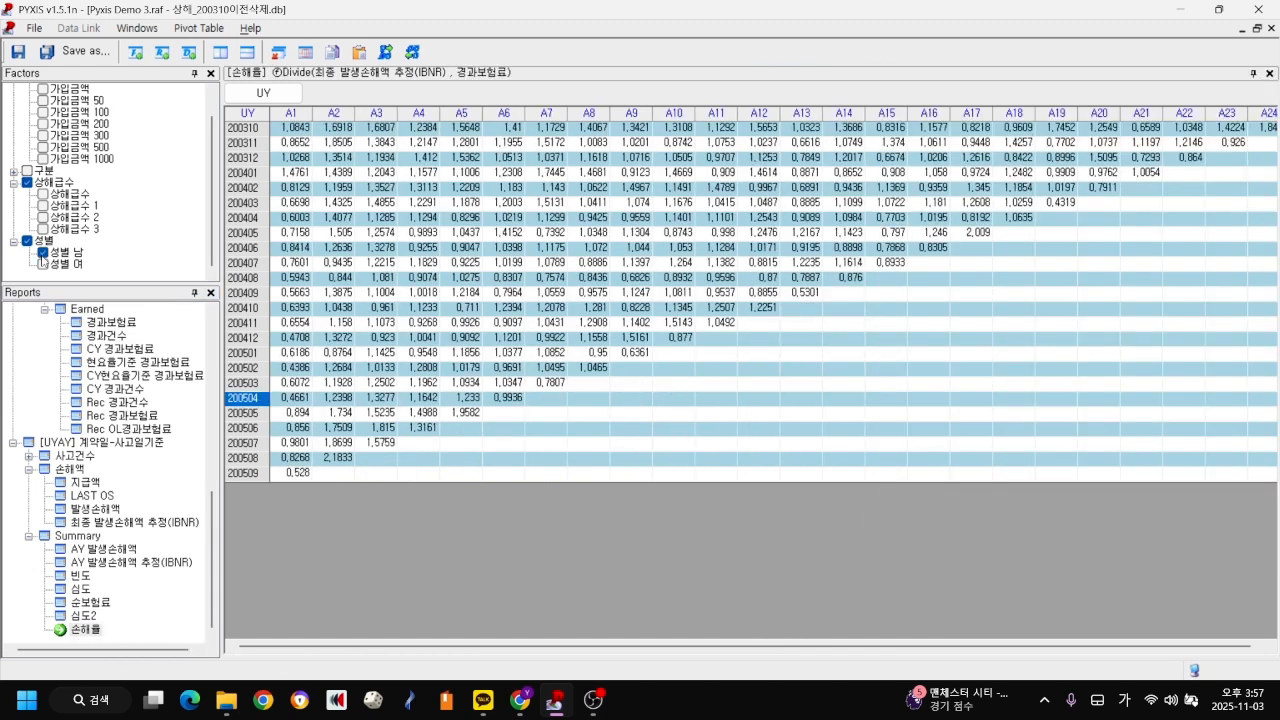
# - Open the 손해율 report separately for 성별 남 and 성별 여 in new windows, and enlarge them as equally wide side-by-side panes
pyautogui.rightClick(82, 630)
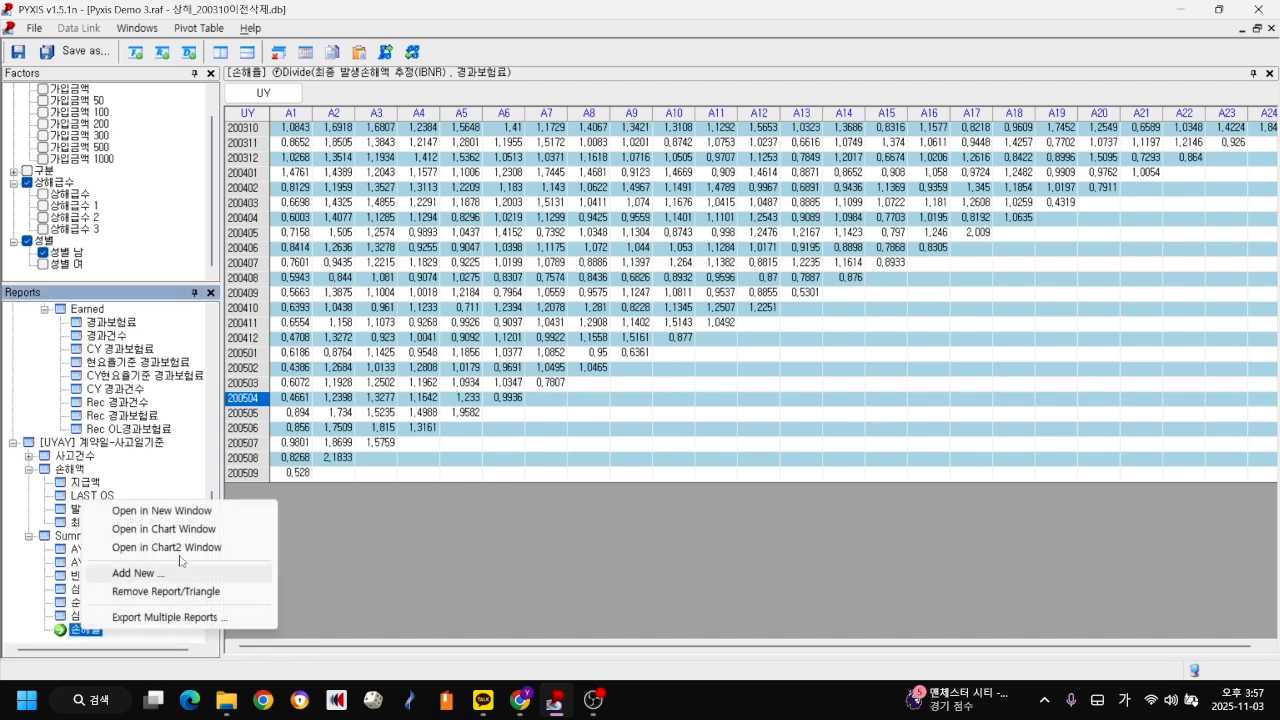
pyautogui.click(181, 512)
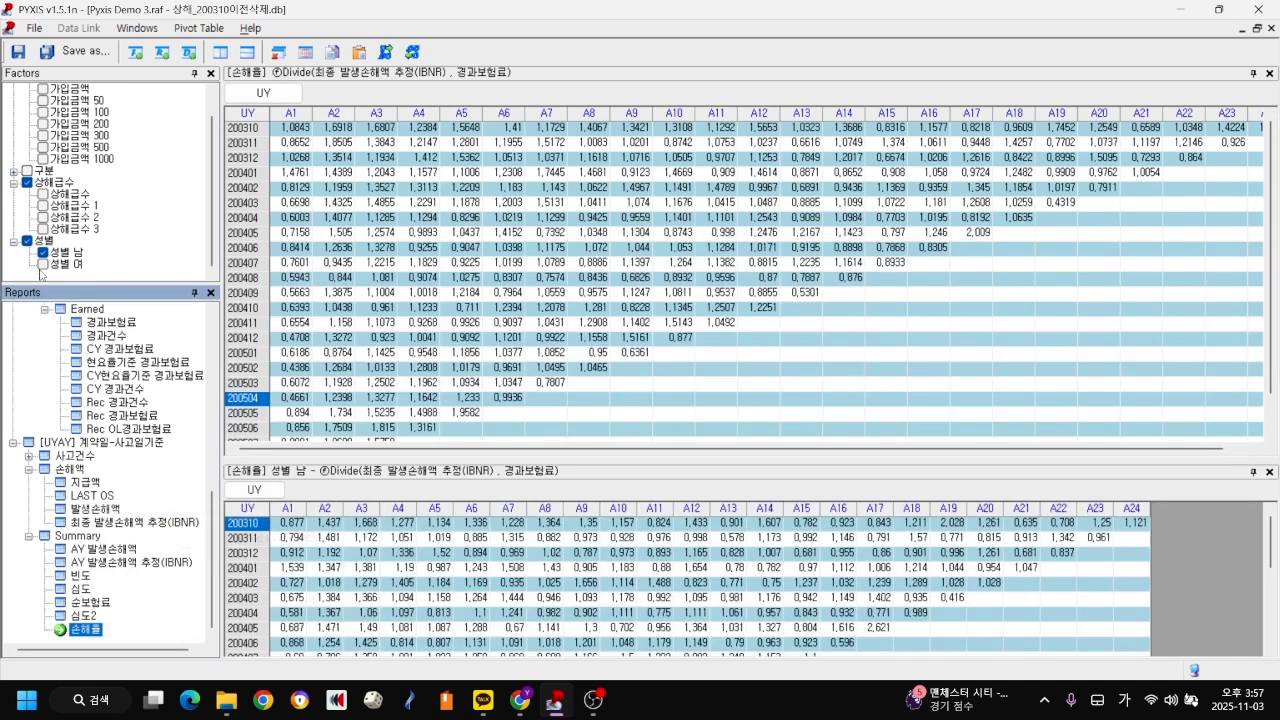
pyautogui.click(43, 264)
pyautogui.click(43, 252)
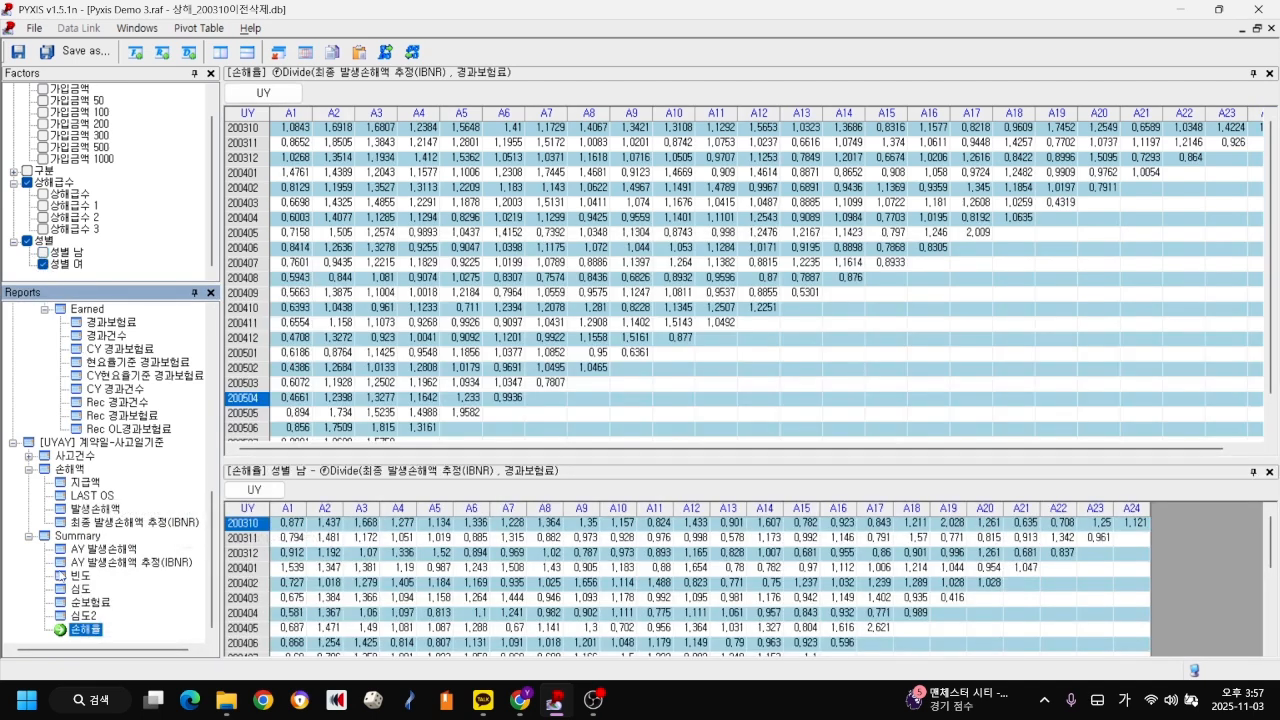
pyautogui.rightClick(87, 630)
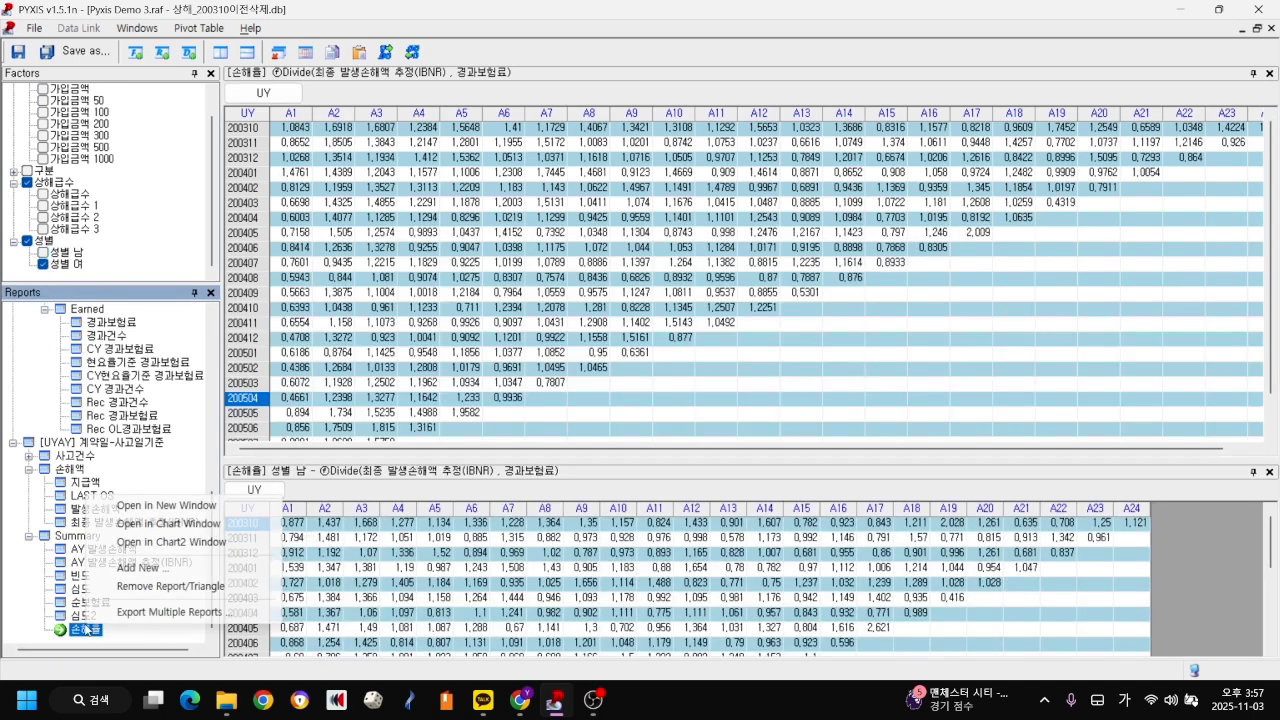
pyautogui.click(177, 507)
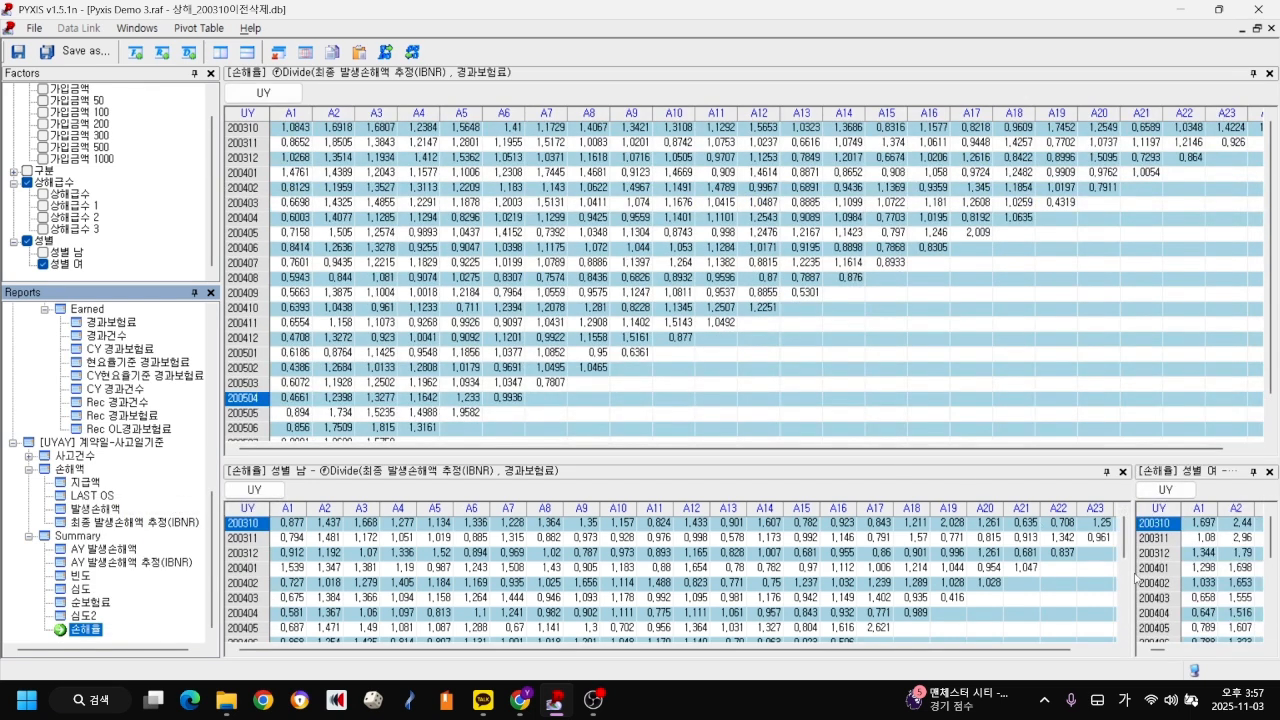
pyautogui.moveTo(1136, 578); pyautogui.dragTo(731, 617)
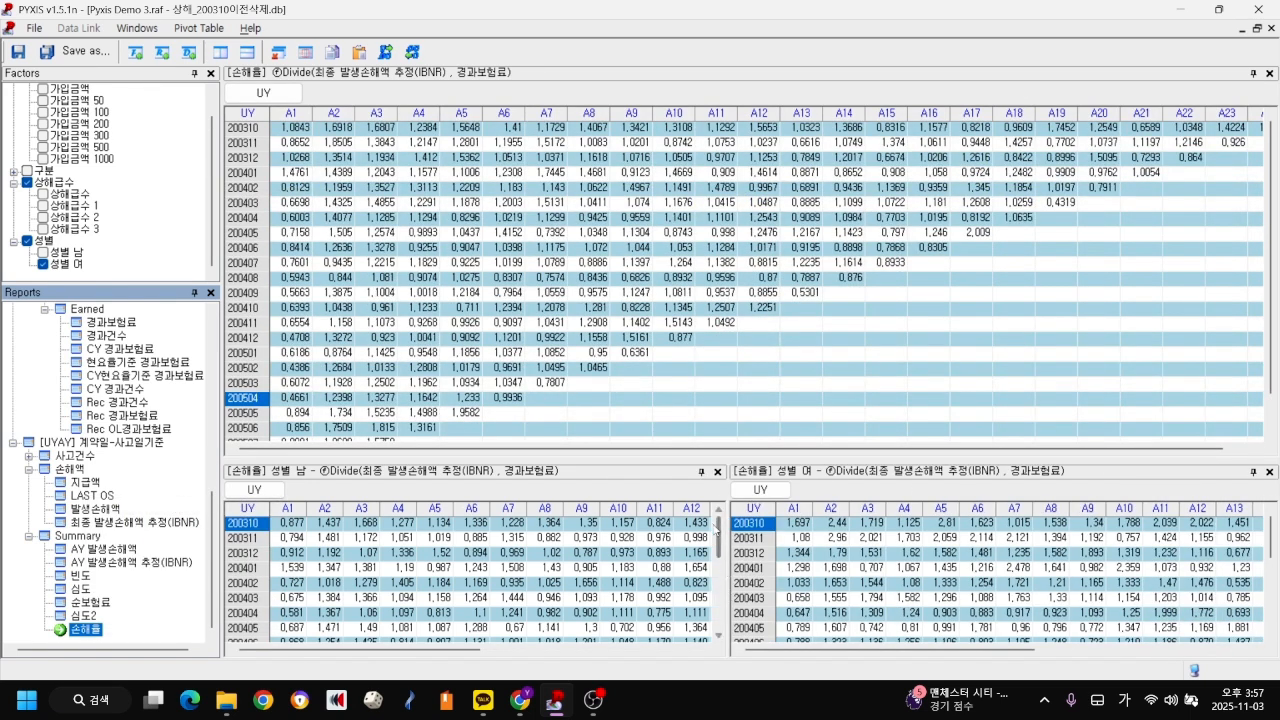
pyautogui.moveTo(690, 461); pyautogui.dragTo(691, 288)
# - Compare the A1 and A2 loss ratios of UY 200508 between the 성별 남 and 성별 여 triangles
pyautogui.click(547, 187)
pyautogui.scroll(-5, 533, 183)
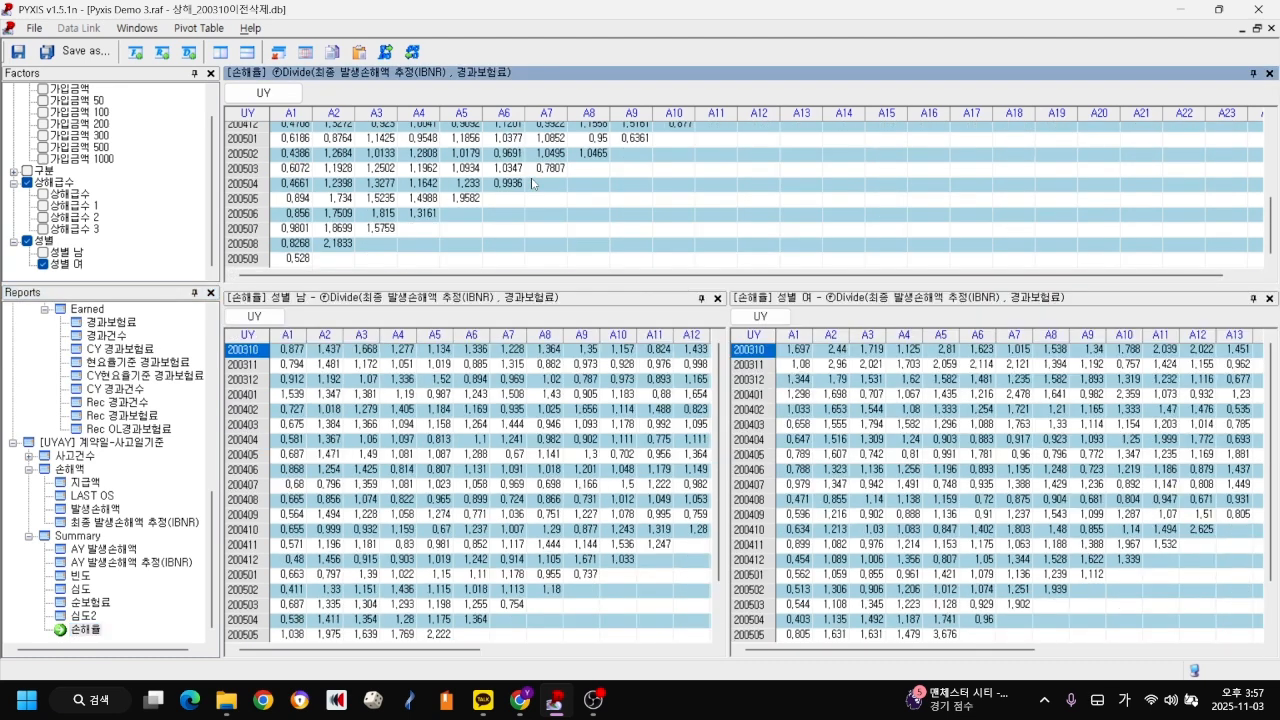
pyautogui.click(440, 456)
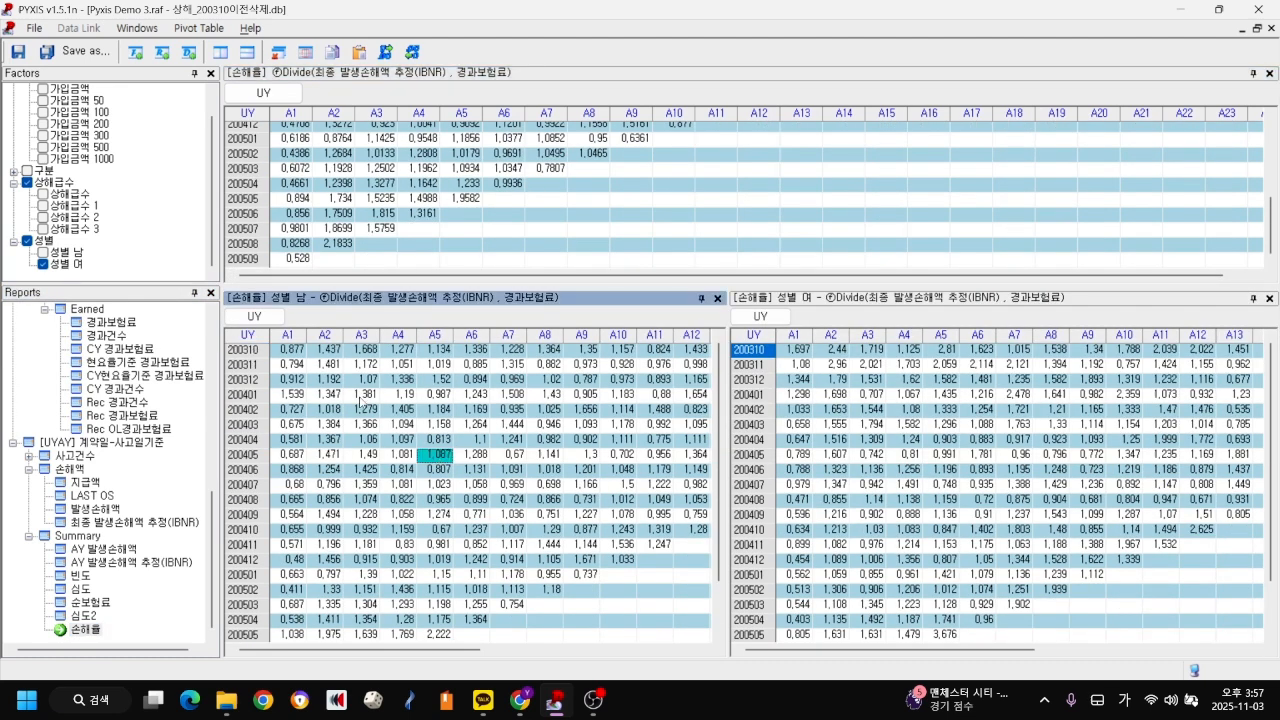
pyautogui.scroll(-2, 487, 452)
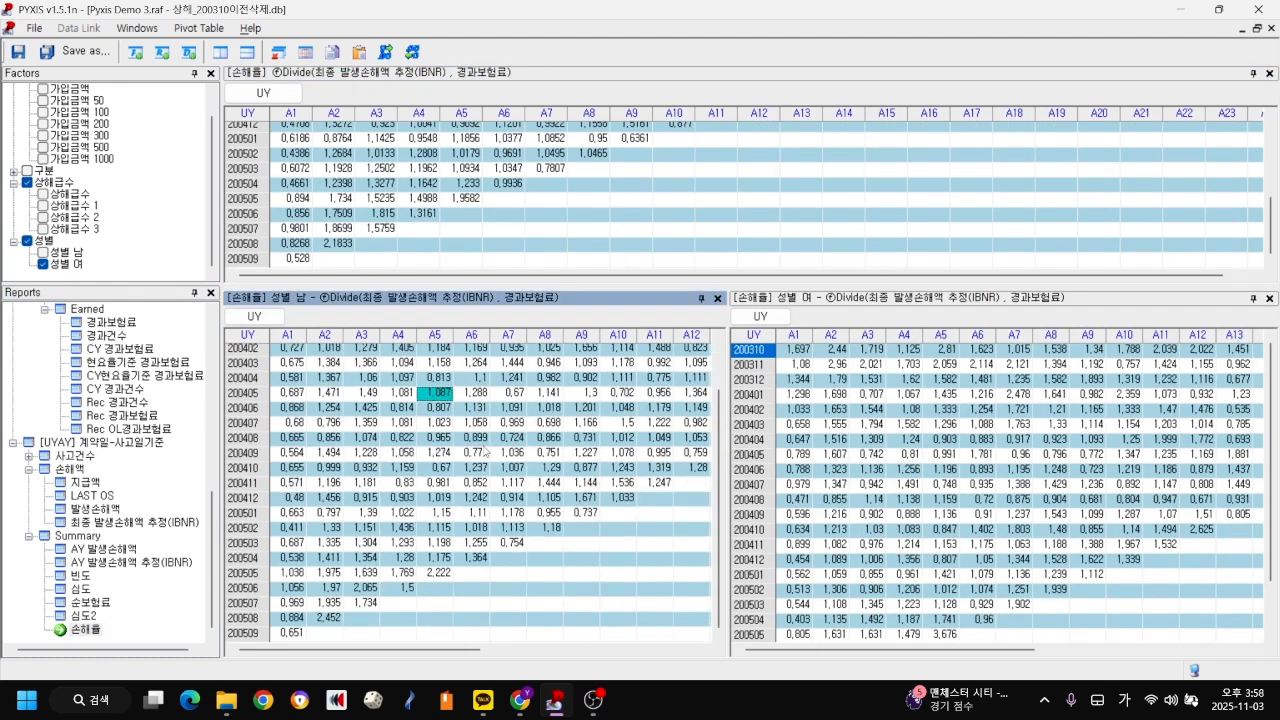
pyautogui.click(974, 488)
pyautogui.scroll(-2, 974, 487)
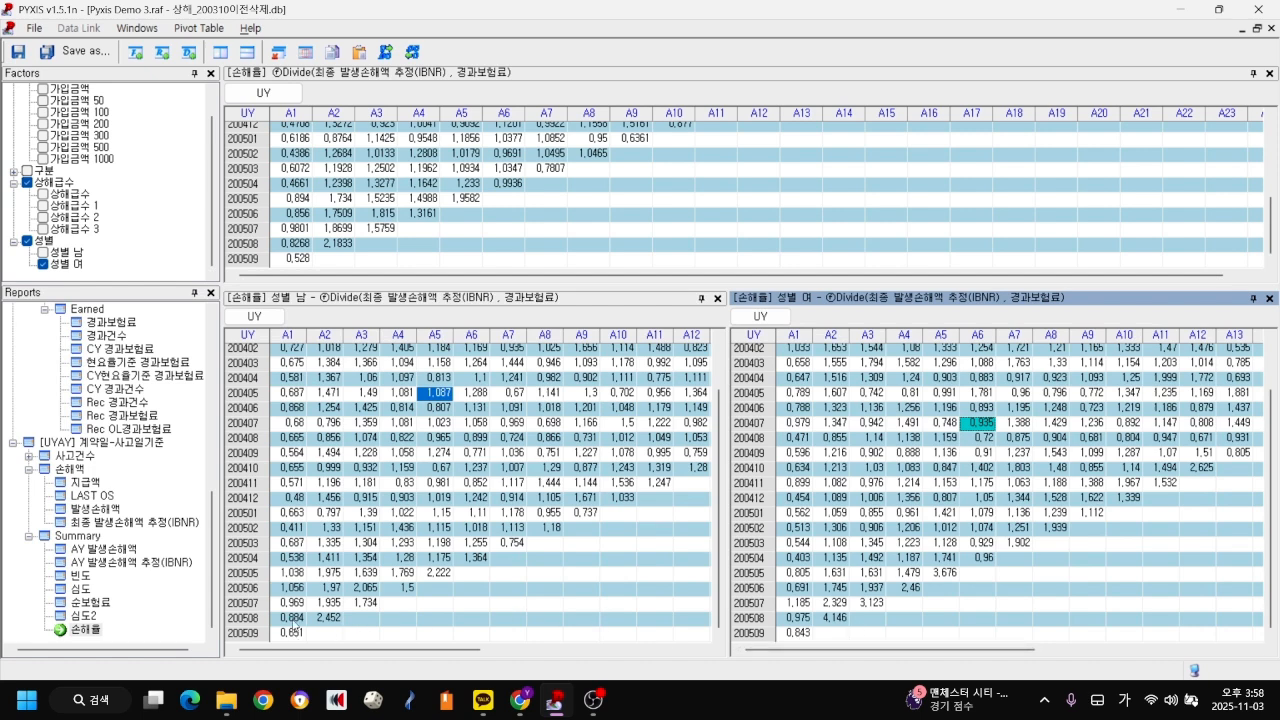
pyautogui.click(283, 620)
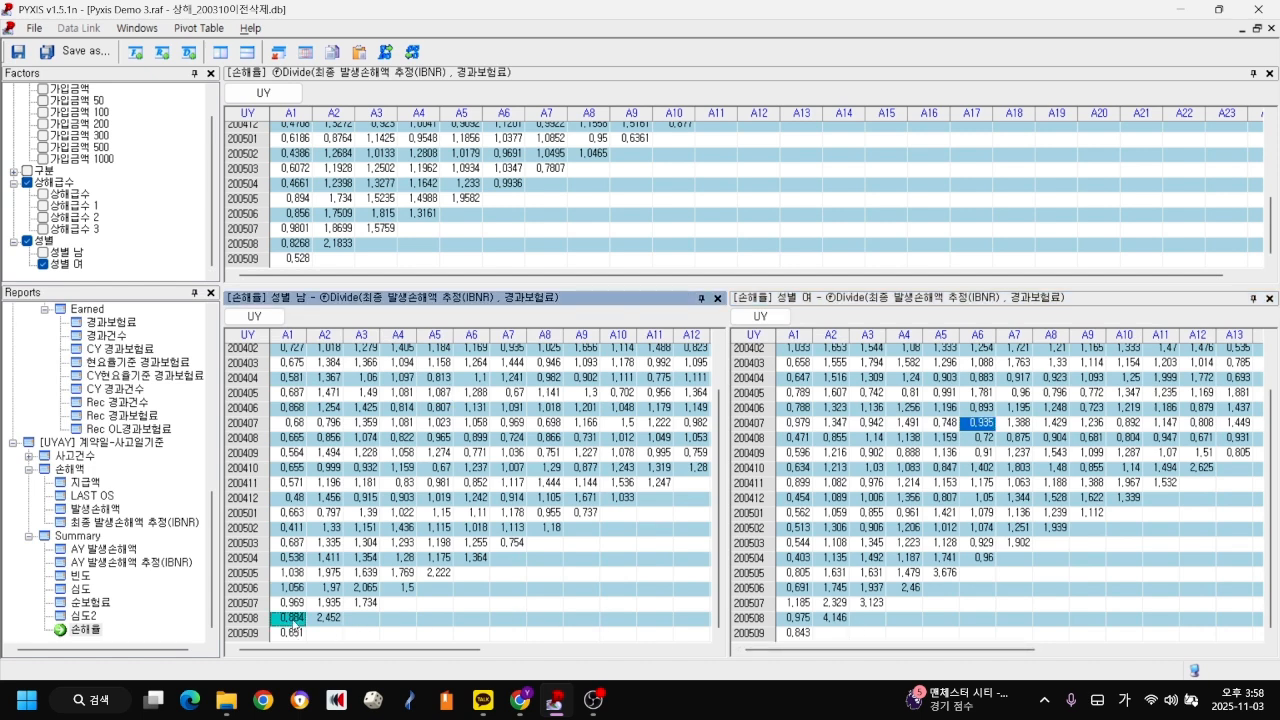
pyautogui.click(804, 620)
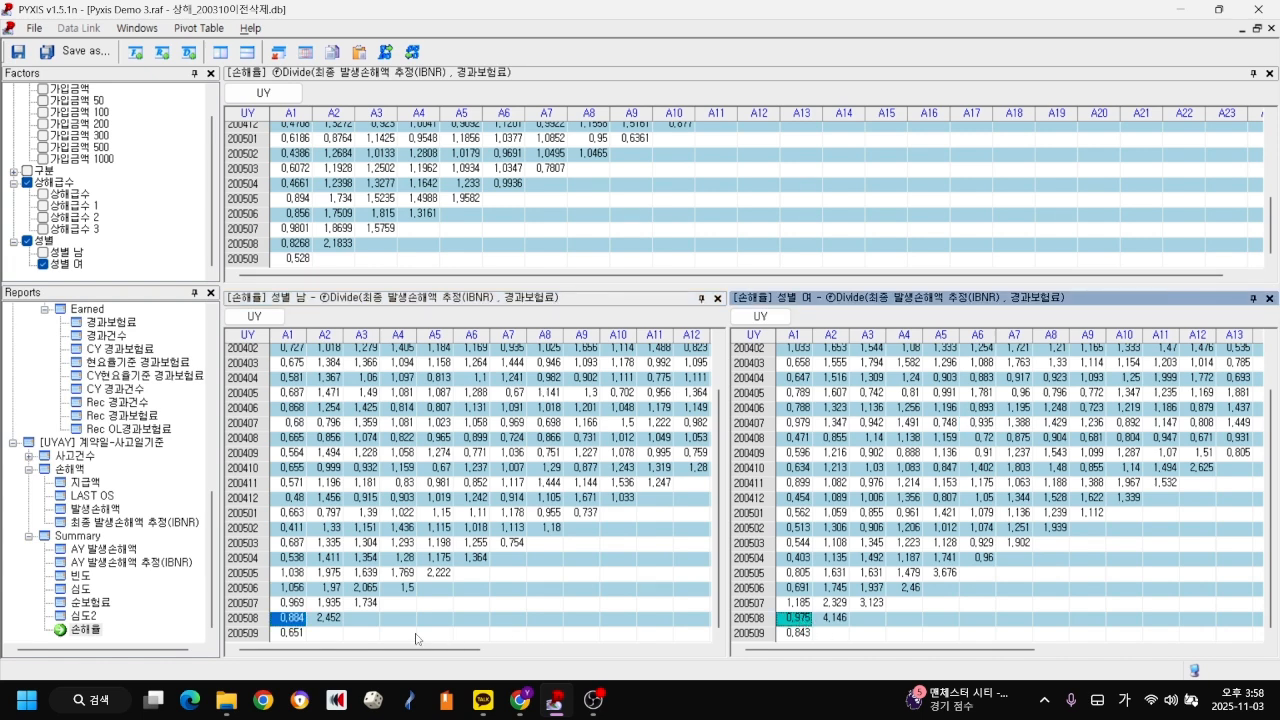
pyautogui.click(329, 620)
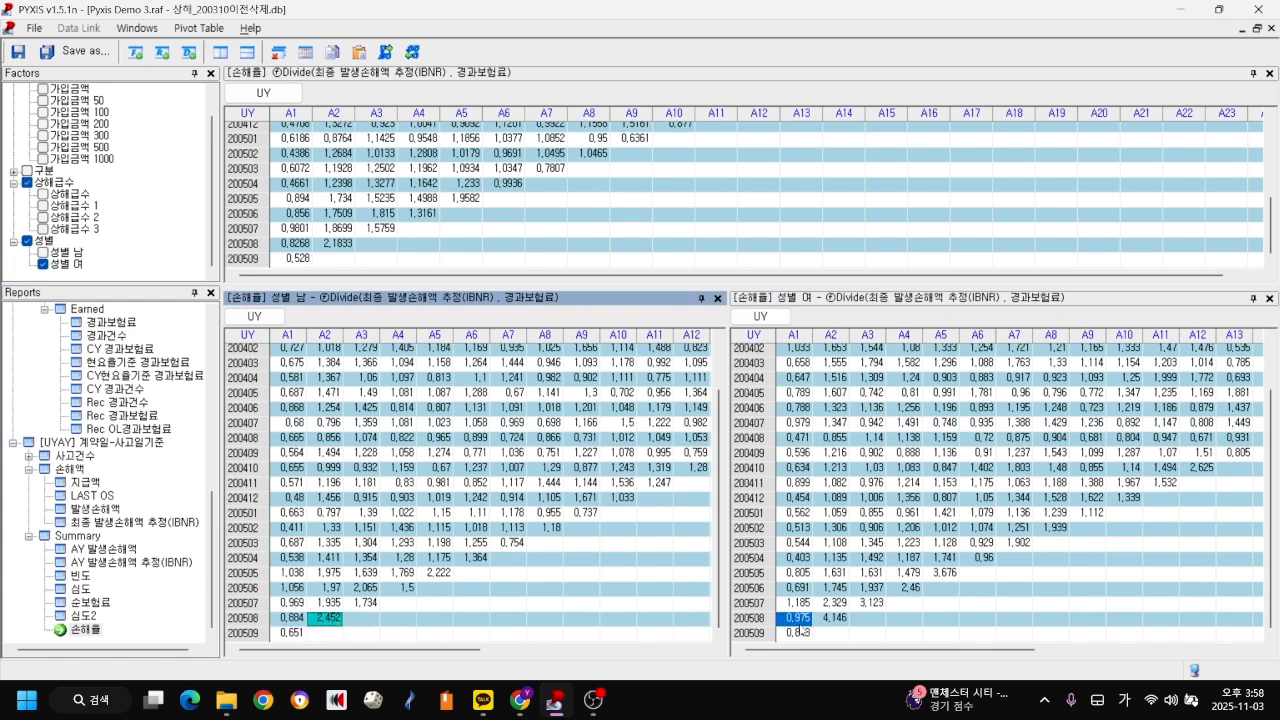
pyautogui.click(838, 620)
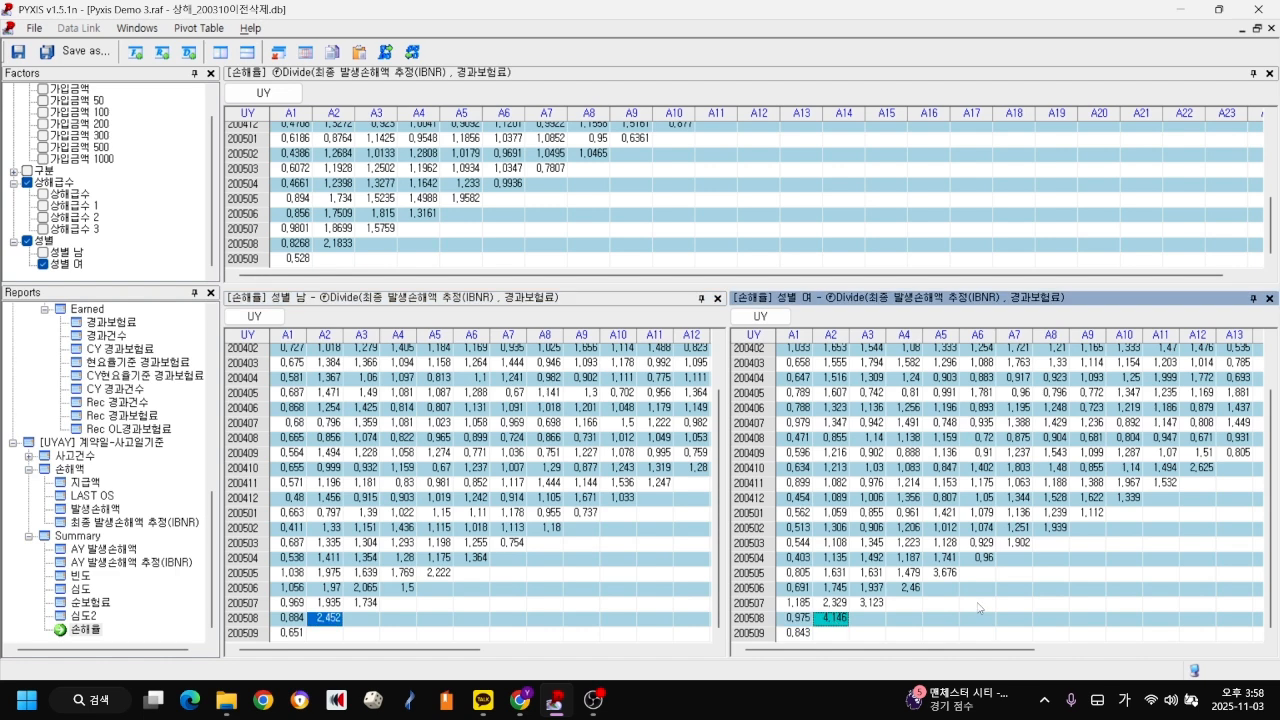
# - Examine UY 200507 to 200509 in the 성별 여 triangle and the A2 and A3 loss ratios of 200507 for 성별 남
pyautogui.click(803, 606)
pyautogui.press('Right')
pyautogui.press('Right')
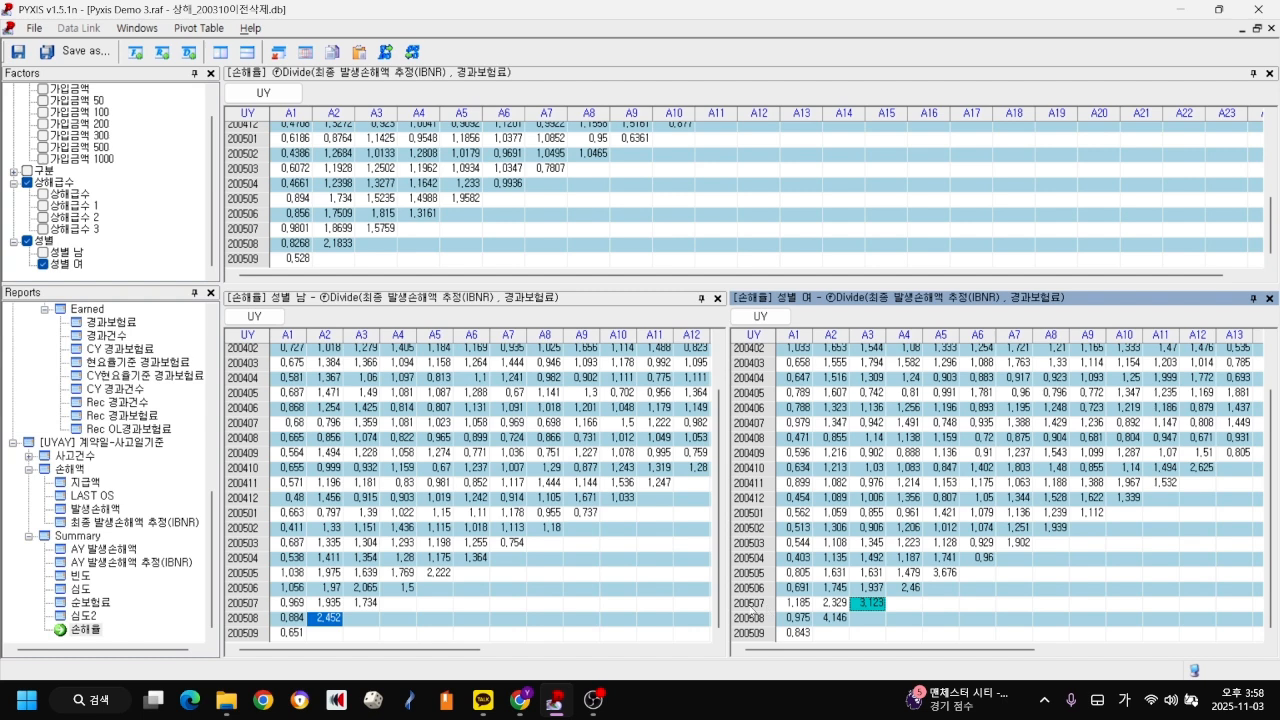
pyautogui.click(752, 606)
pyautogui.click(752, 620)
pyautogui.click(753, 635)
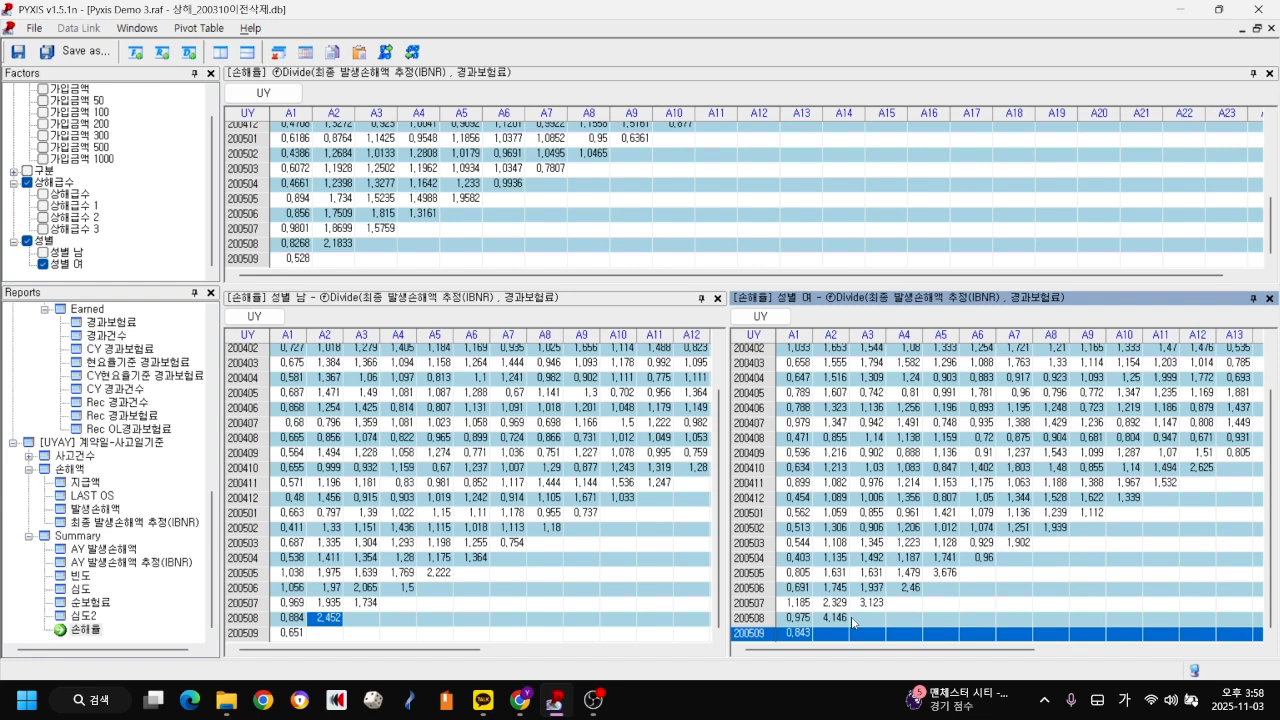
pyautogui.click(338, 604)
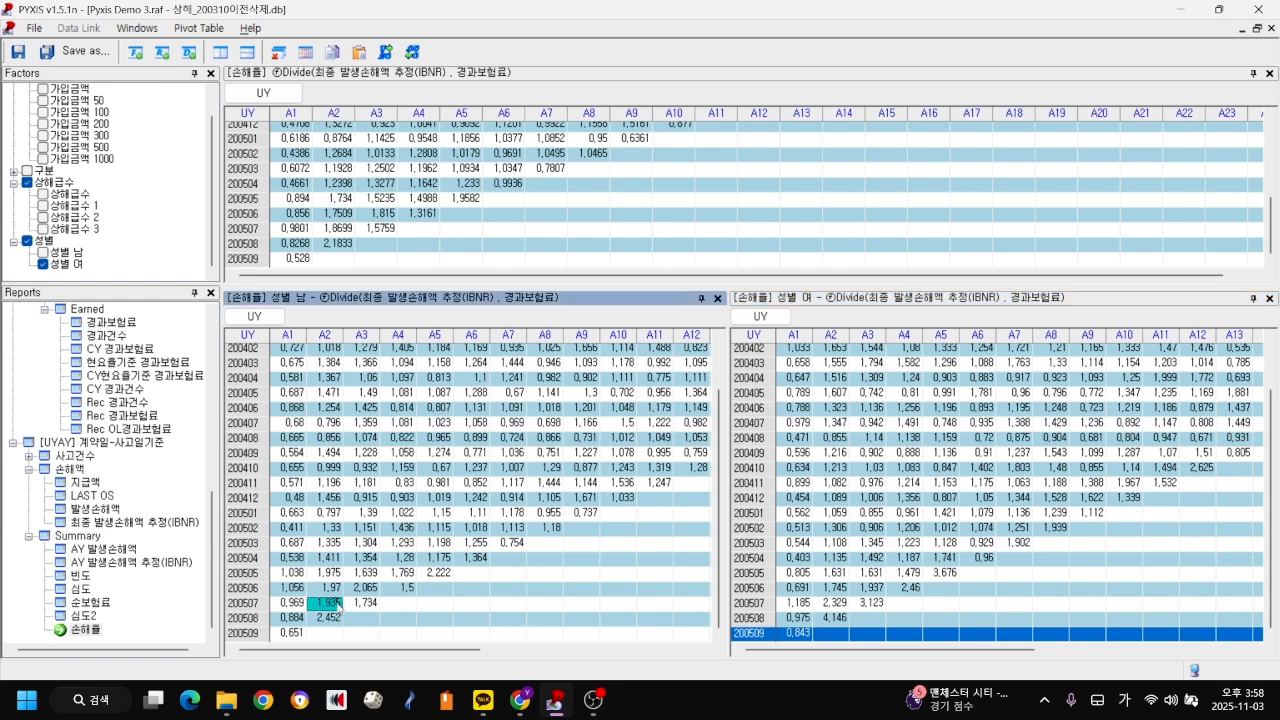
pyautogui.click(361, 606)
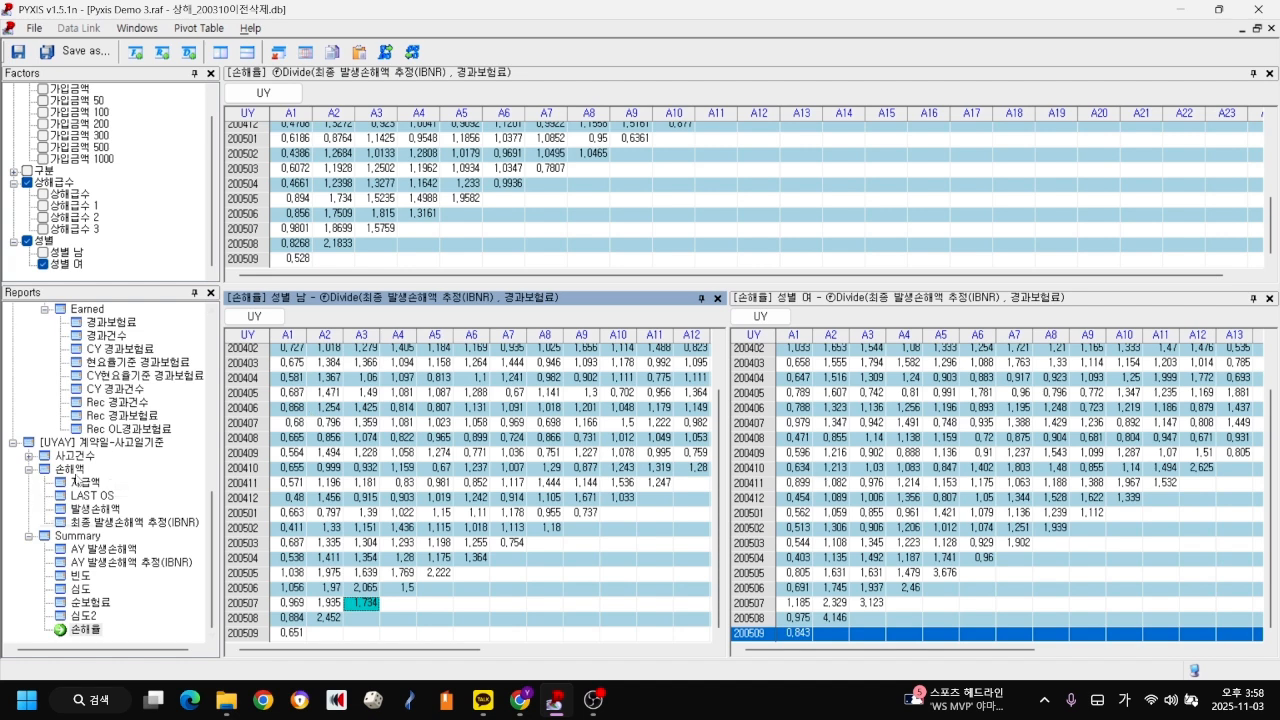
# - Expand the Written group under [UYCY] Policies in the report tree
pyautogui.scroll(3, 105, 478)
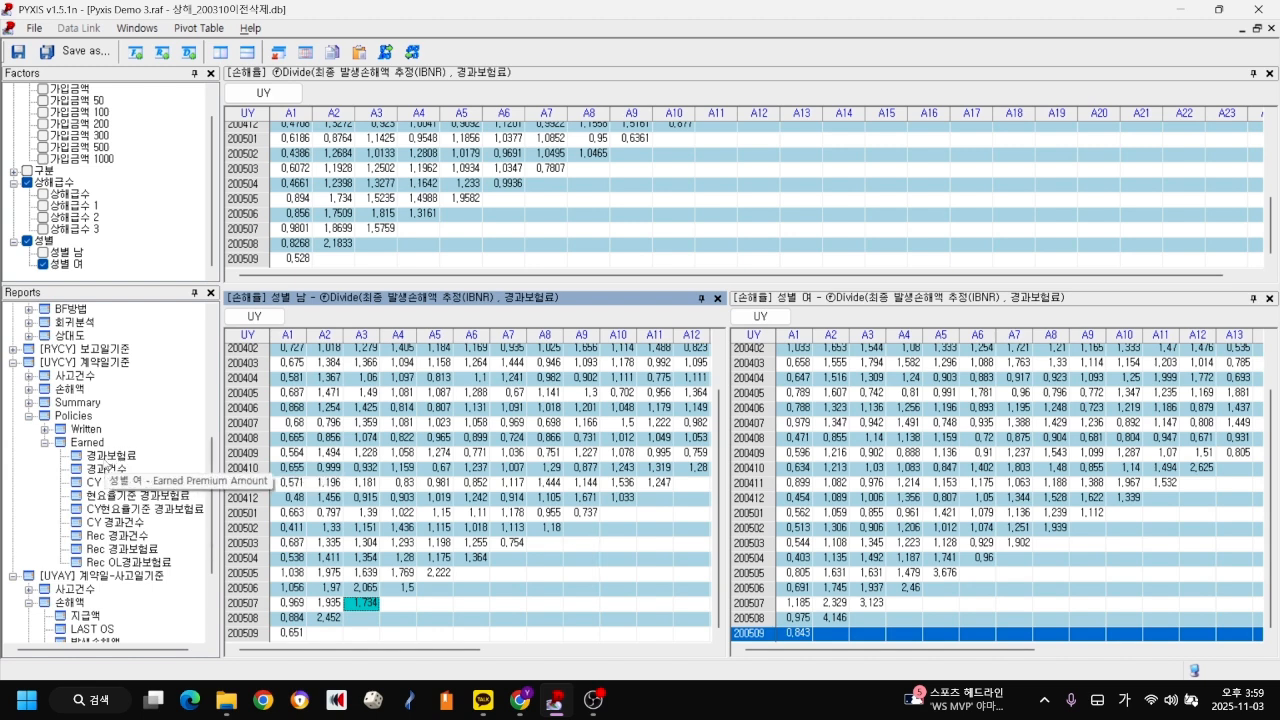
pyautogui.click(45, 429)
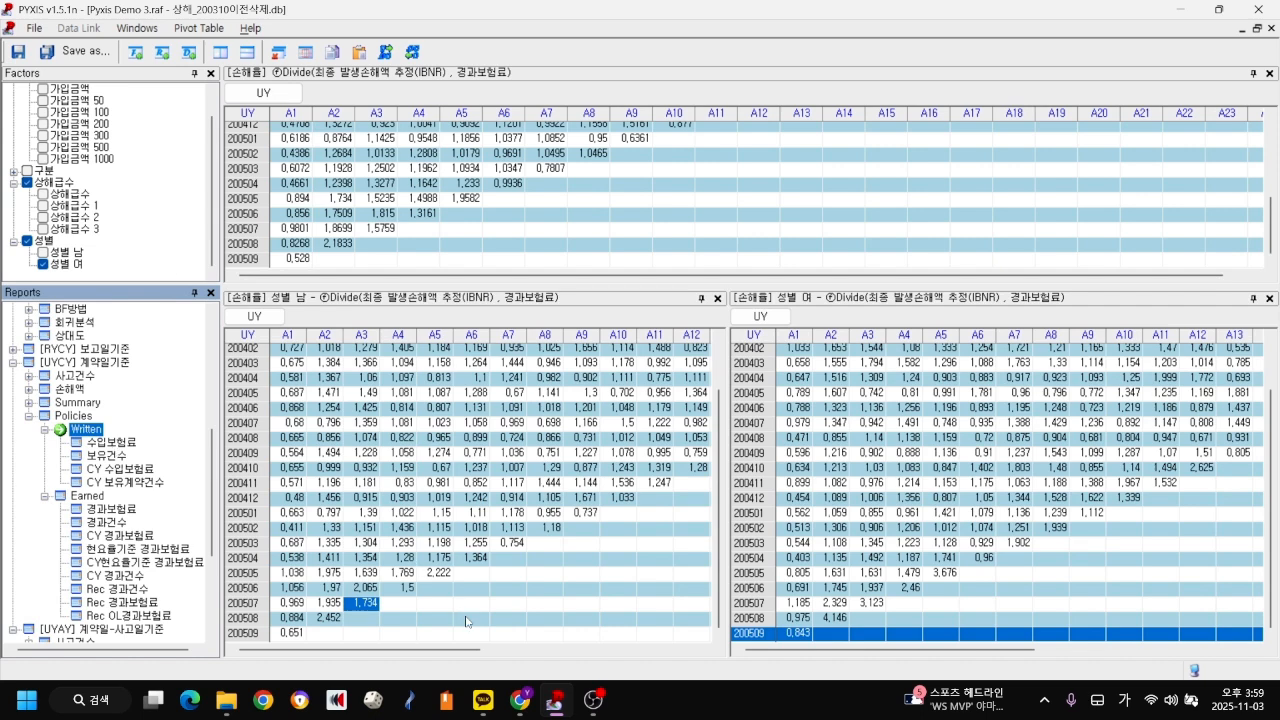
# - Close the 성별 남 and 성별 여 panes and slightly widen the Factors and Reports area
pyautogui.click(1270, 297)
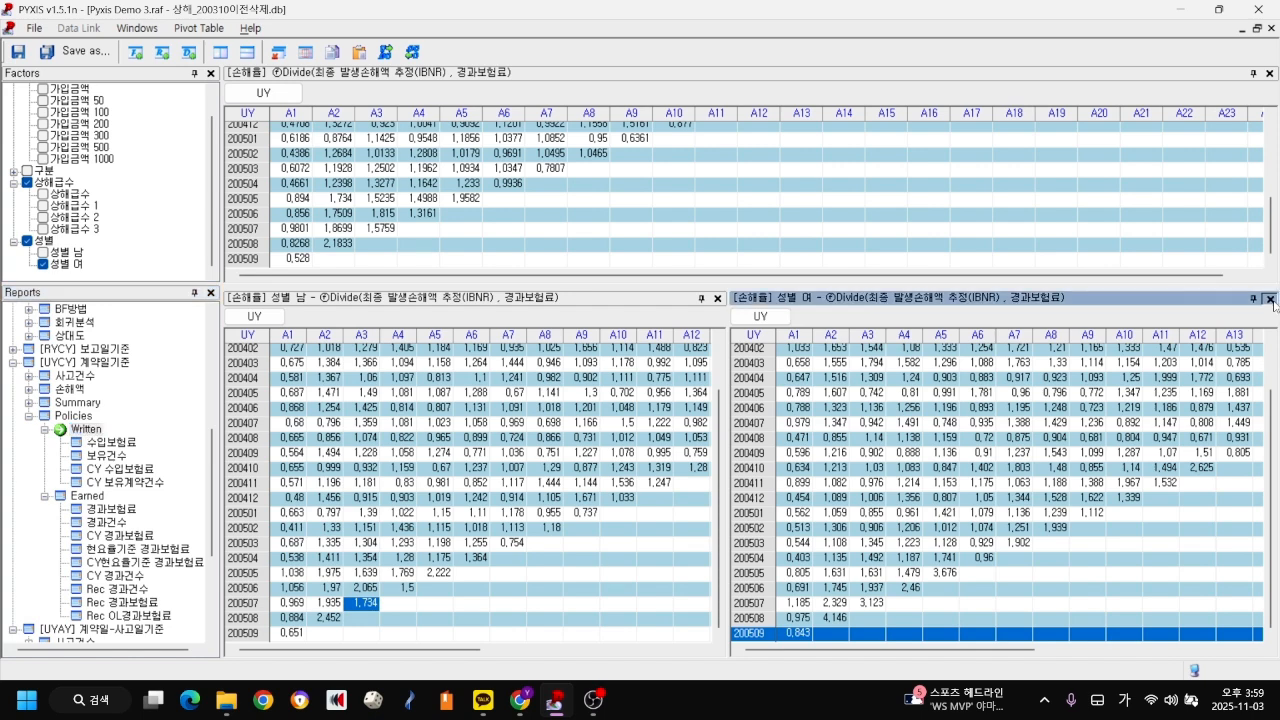
pyautogui.click(1270, 297)
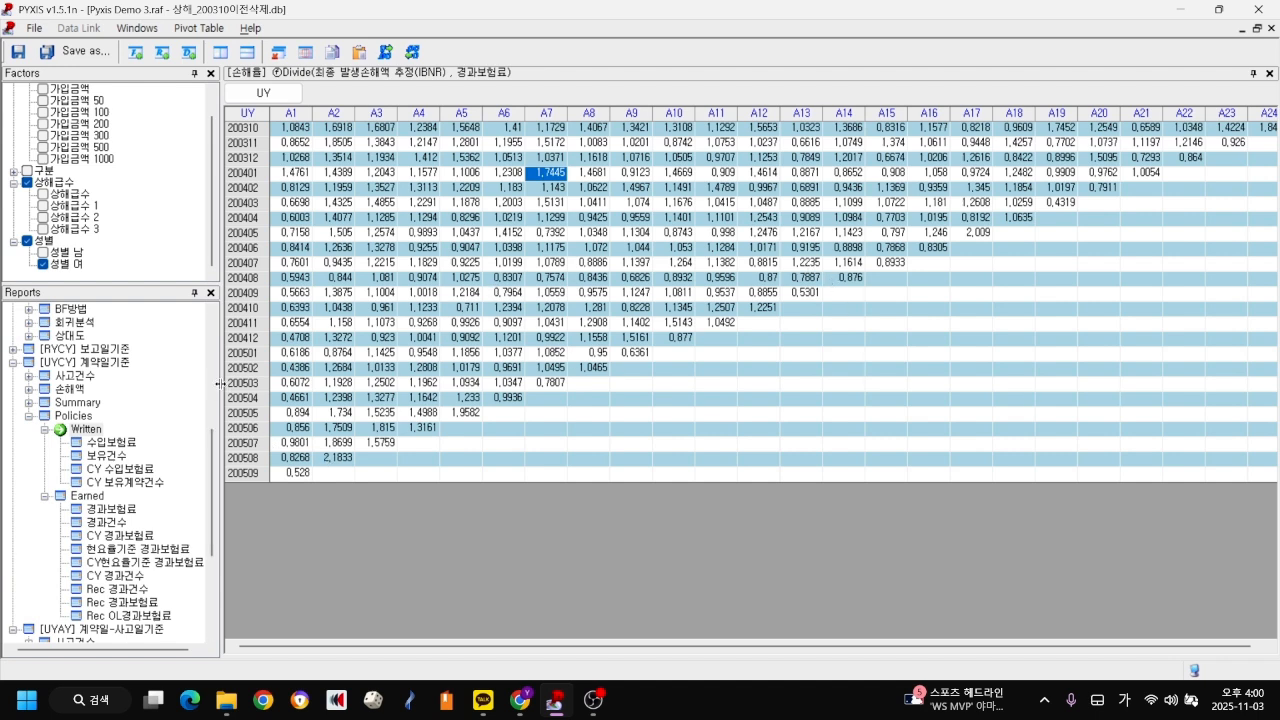
pyautogui.moveTo(221, 392); pyautogui.dragTo(241, 390)
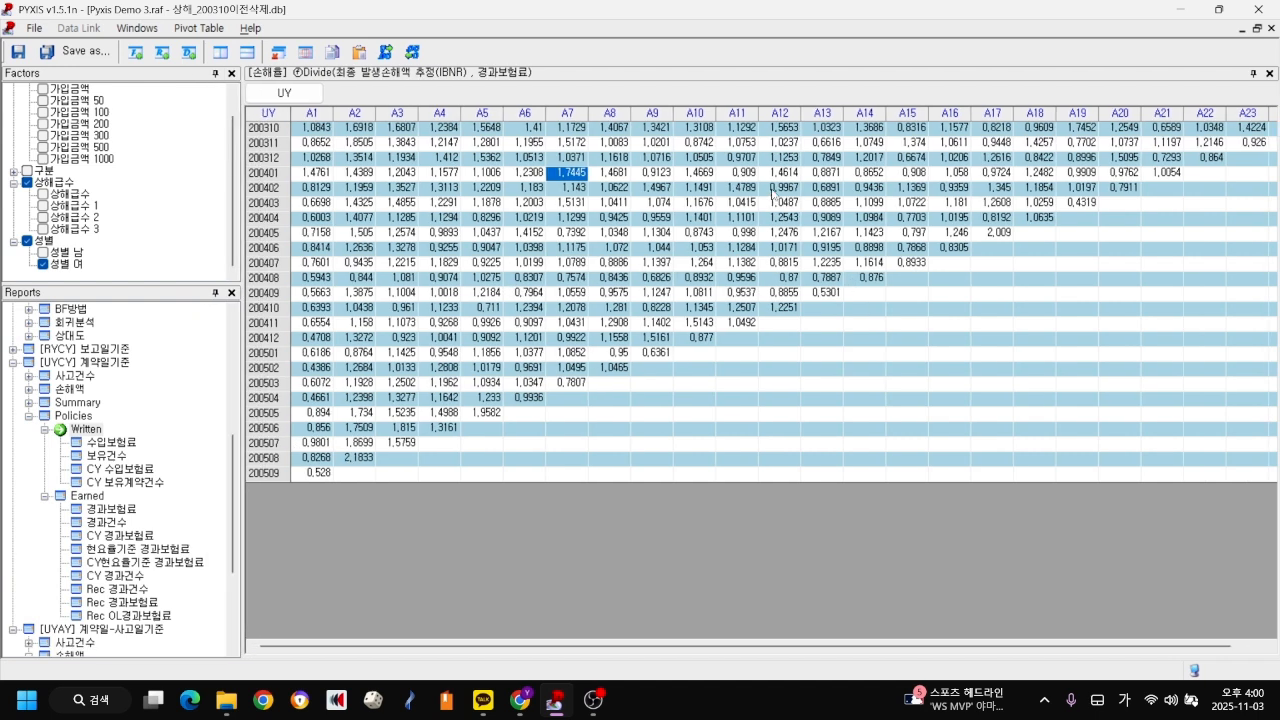